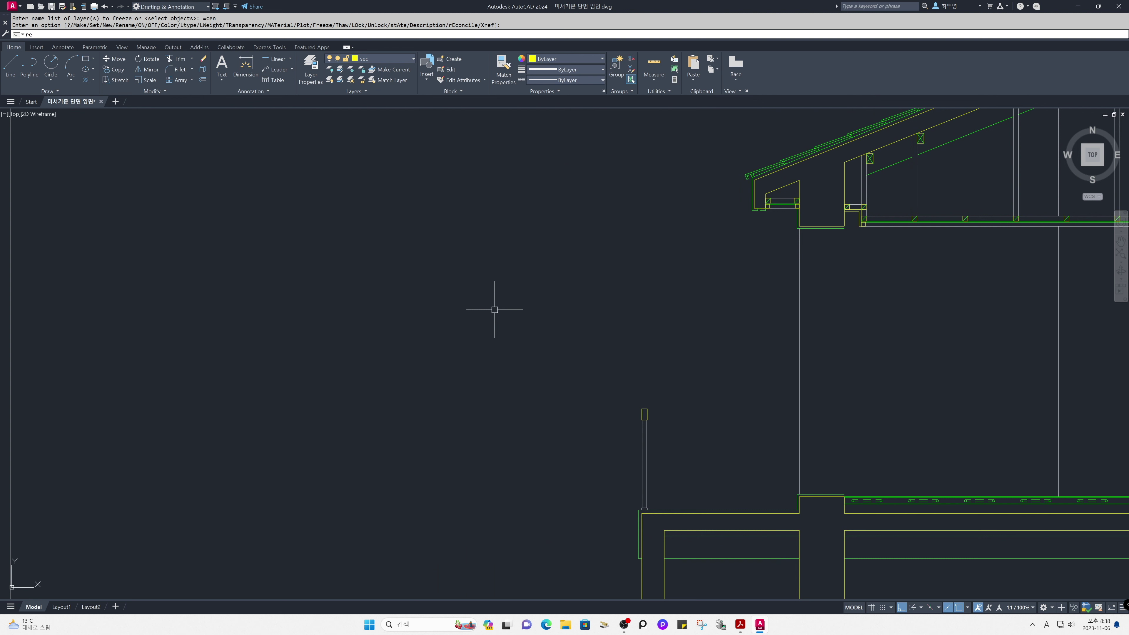
Draw a 250 by 2400 rectangle in the empty area left of the building section
text(c)
key(Return)
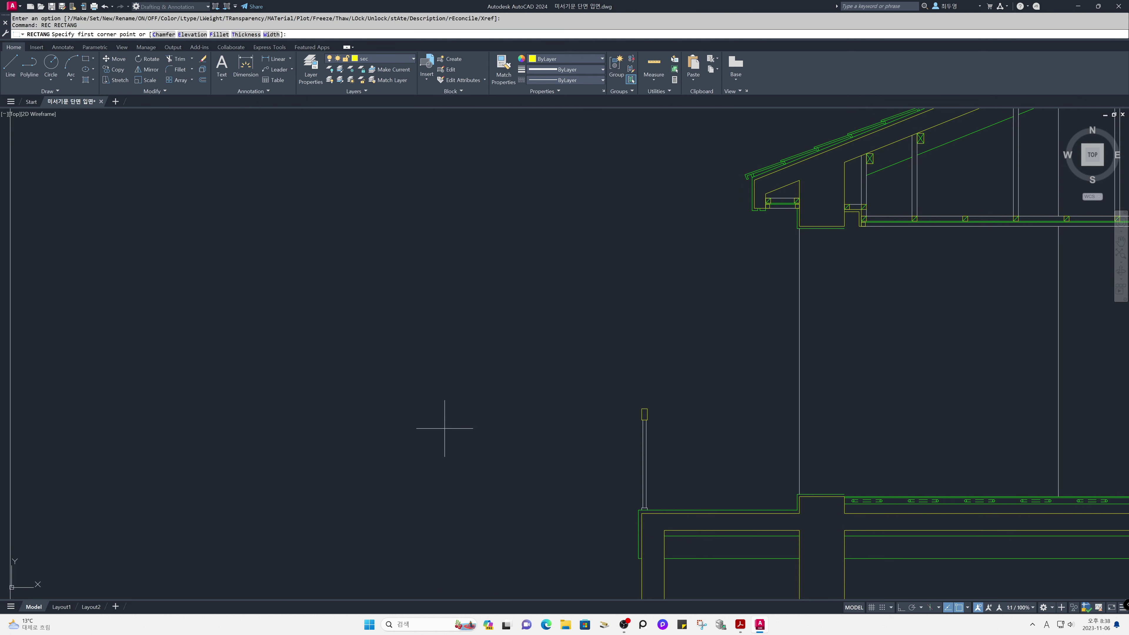
click(449, 475)
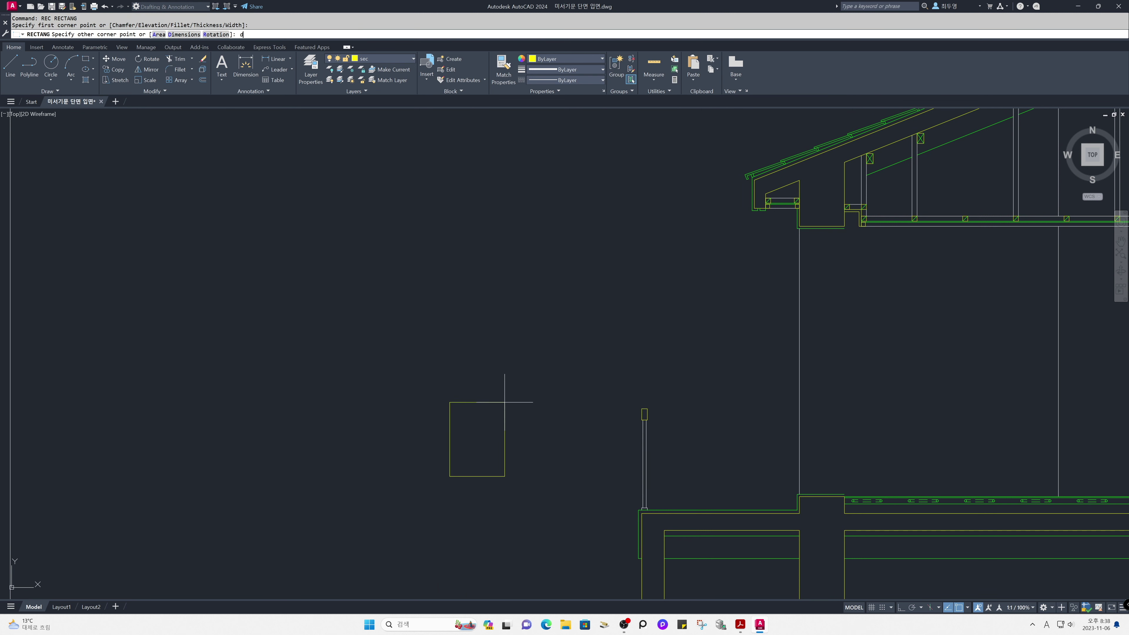
text(d)
key(Return)
text(250)
key(Return)
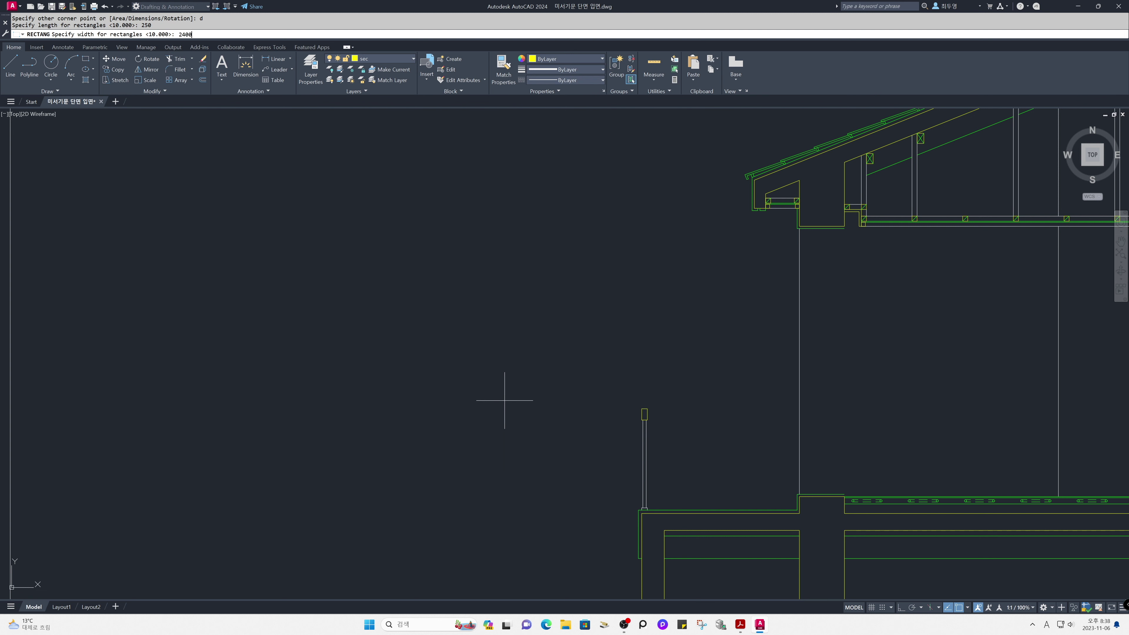
key(Return)
click(504, 400)
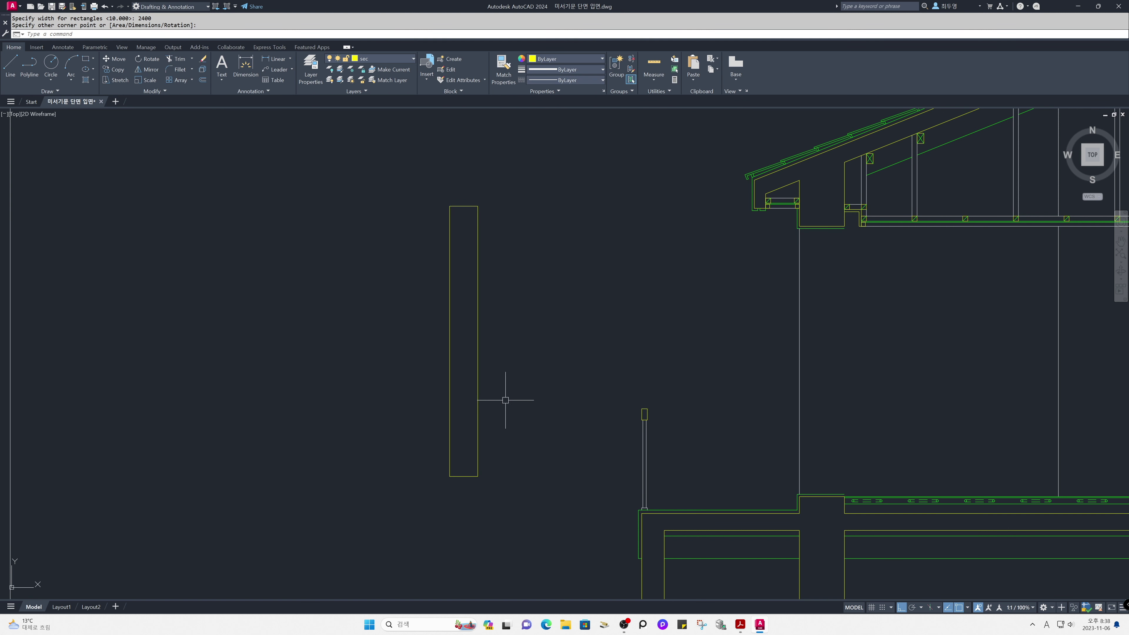
Explode the 250 by 2400 rectangle into separate lines and turn off object snap and object snap tracking
text(z)
key(Return)
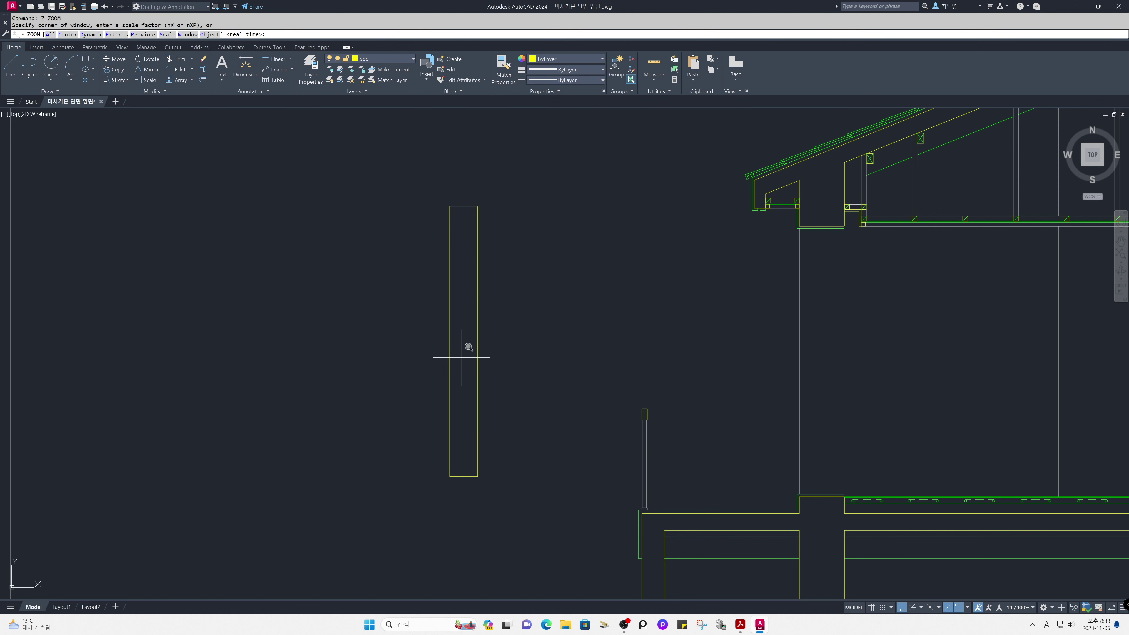
click(403, 190)
click(533, 494)
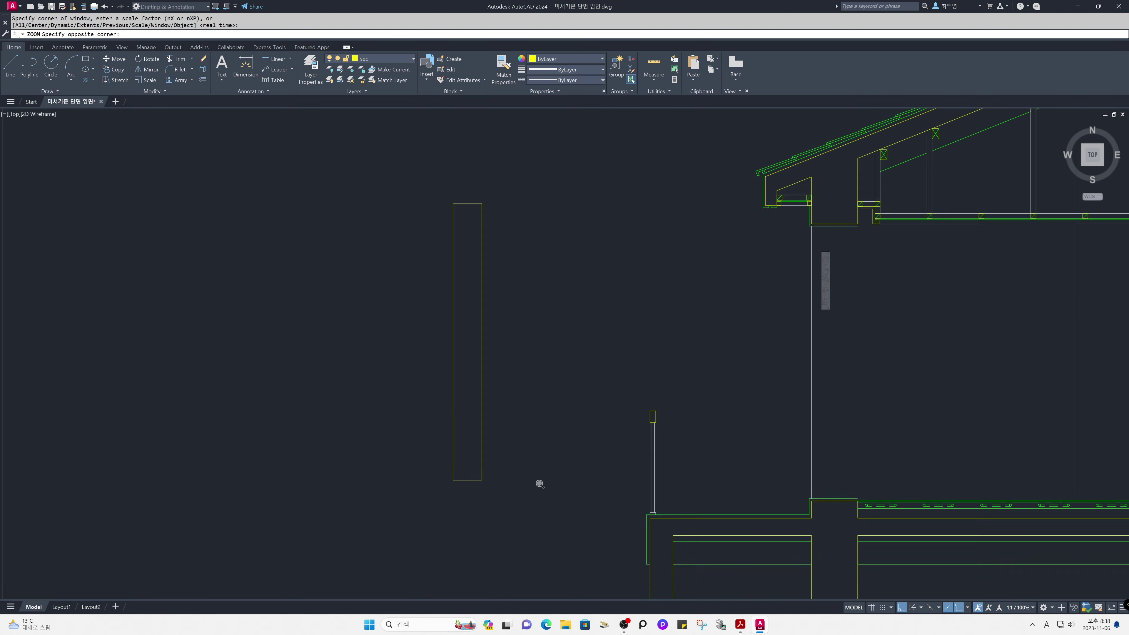
text(x)
key(Return)
click(619, 468)
click(547, 435)
key(Return)
key(F3)
key(F11)
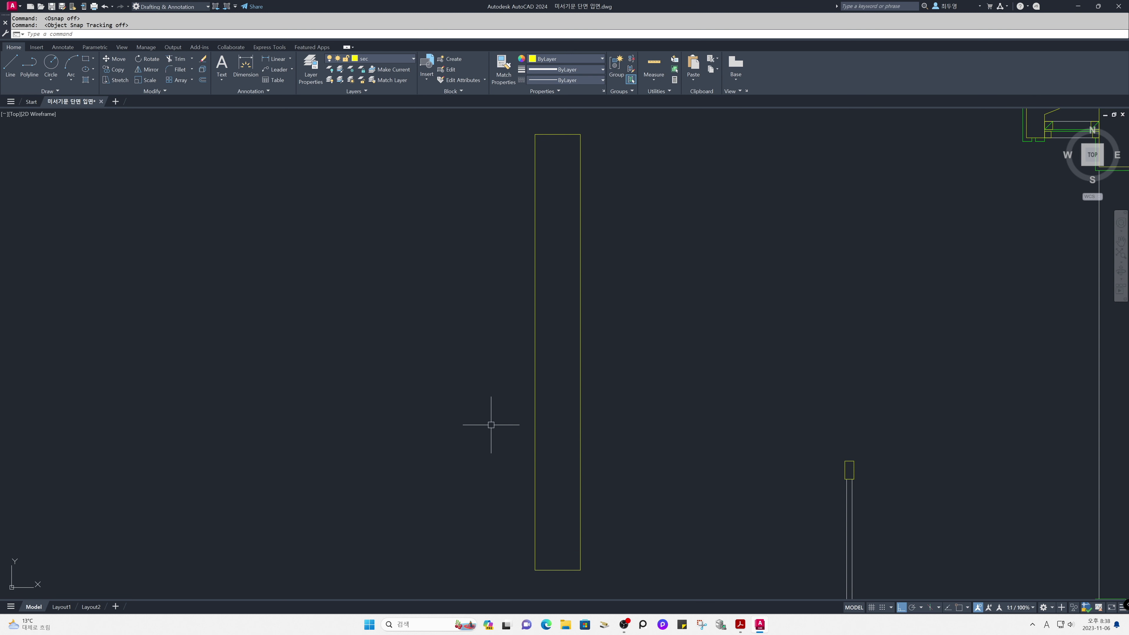
Offset the exploded rectangle's left edge 100 inward
text(o)
key(Return)
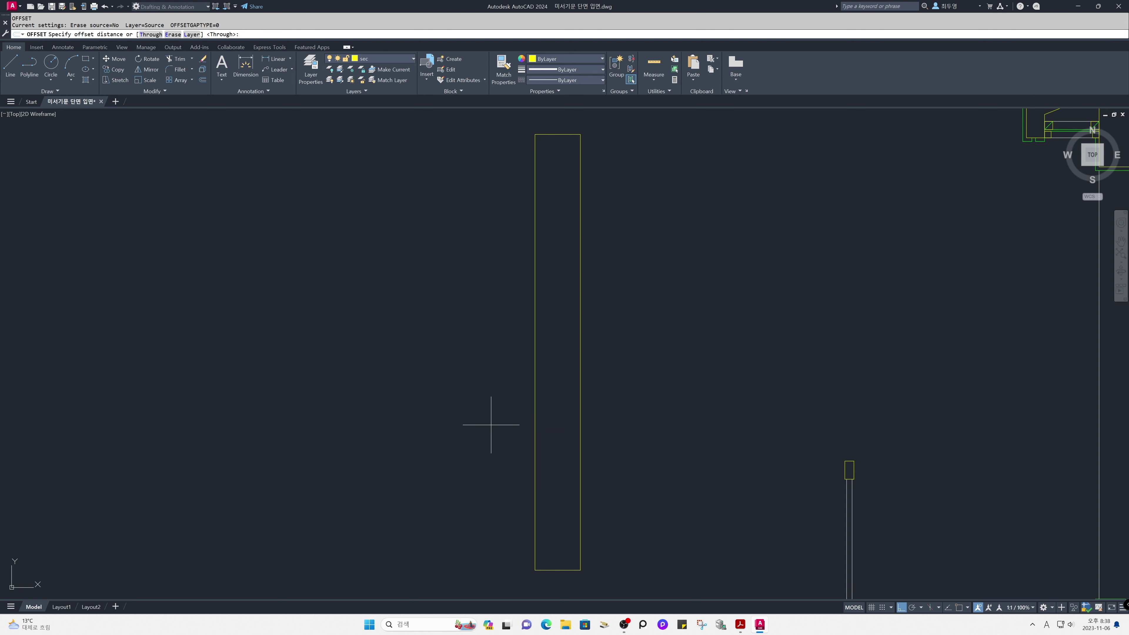
key(Return)
click(534, 431)
click(573, 433)
key(Return)
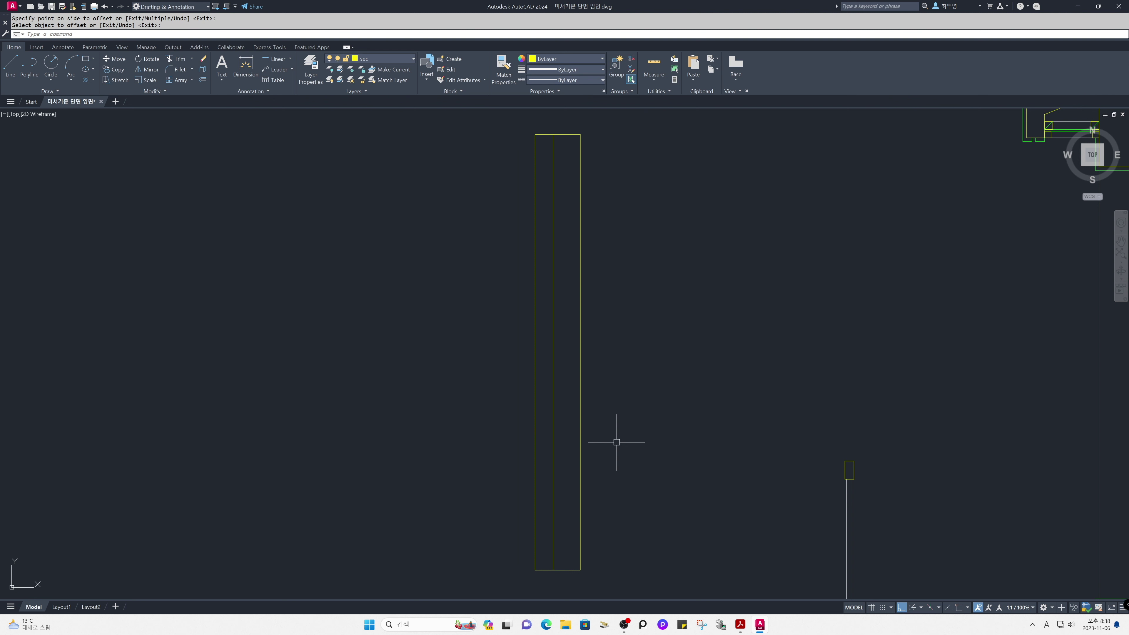
Offset the frame's bottom edge 40 upward
key(Return)
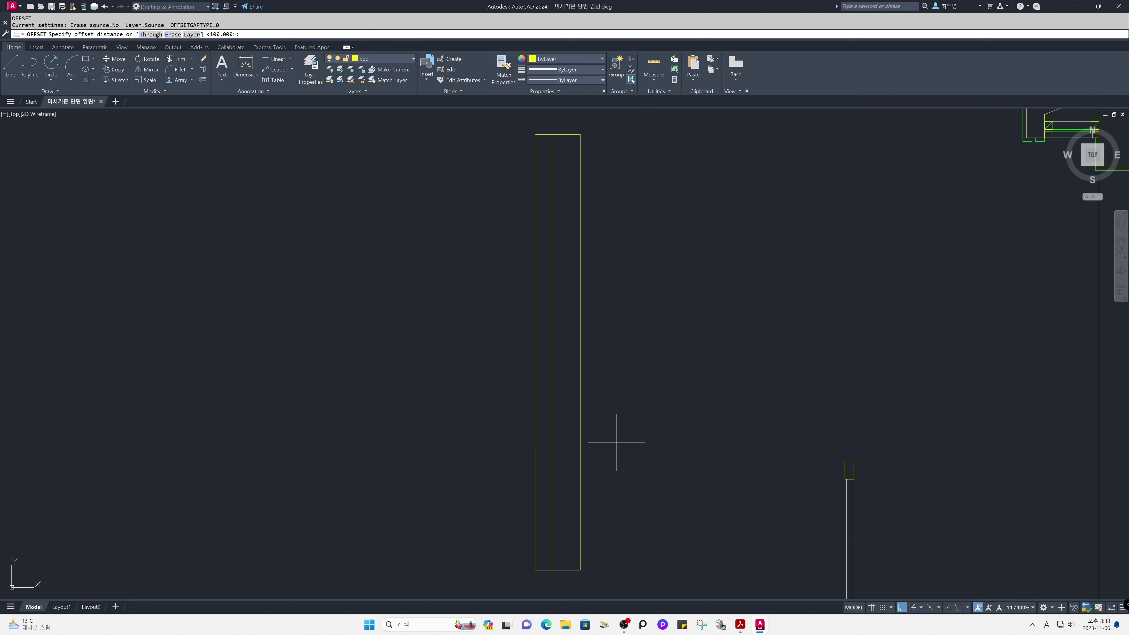
text(40)
key(Return)
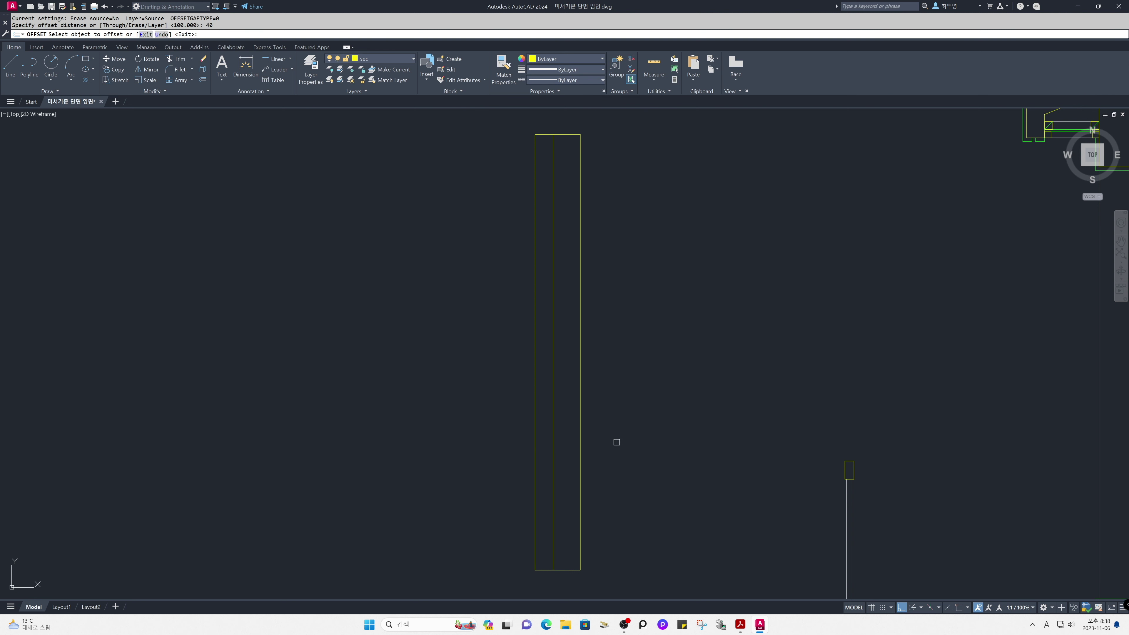
click(566, 570)
click(561, 528)
key(Return)
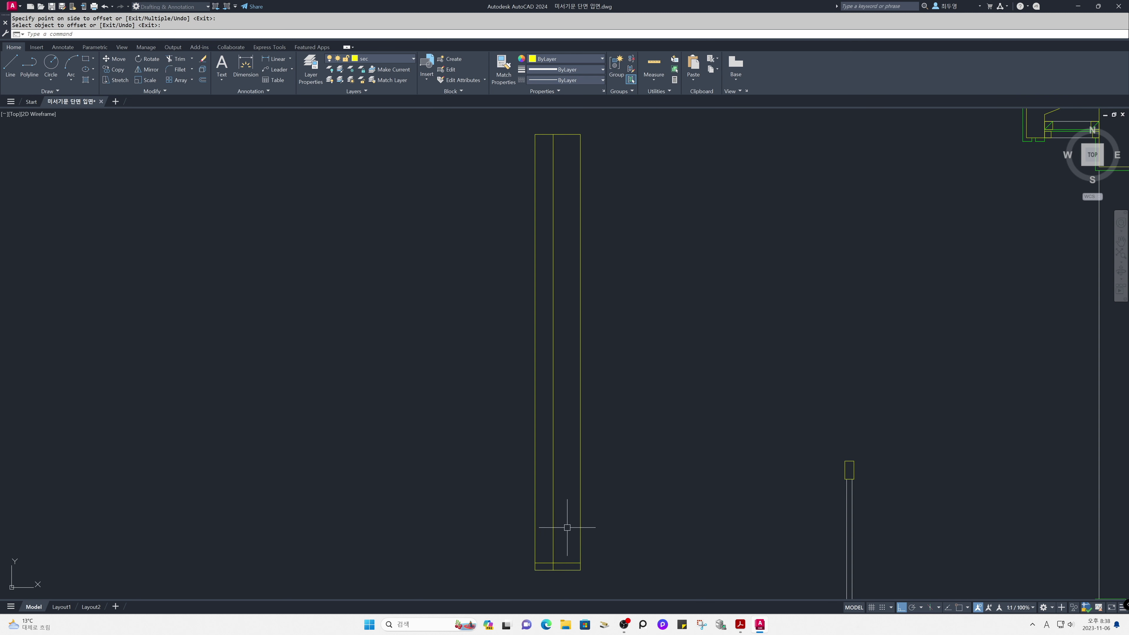
Offset the frame's bottom edge 50 upward for the wider right part
key(Return)
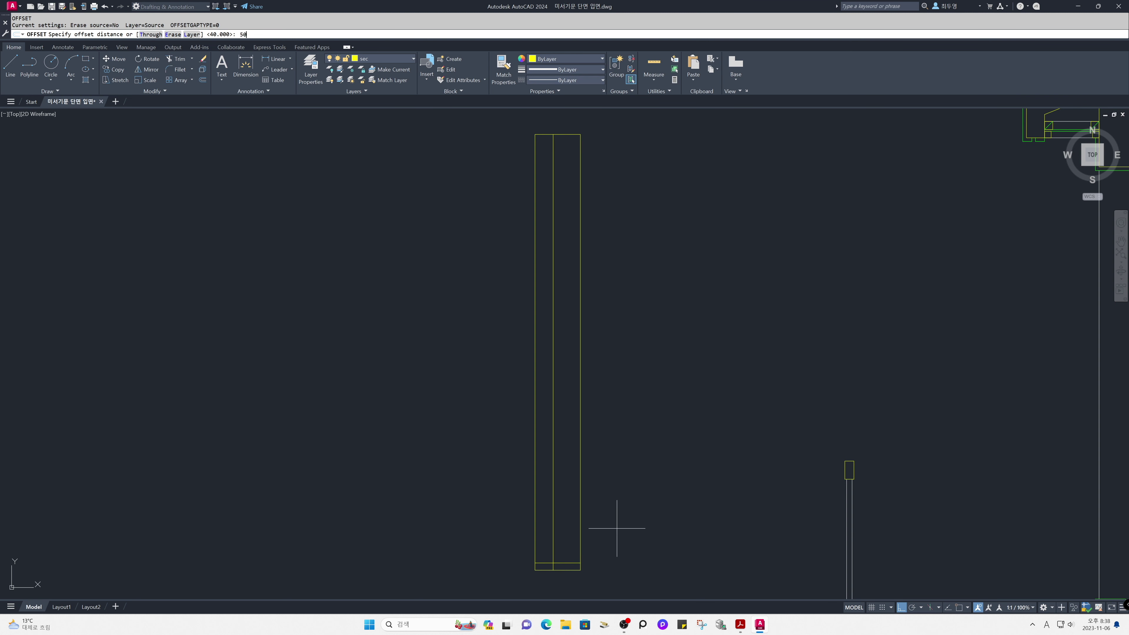
key(Return)
click(572, 572)
click(574, 525)
key(Return)
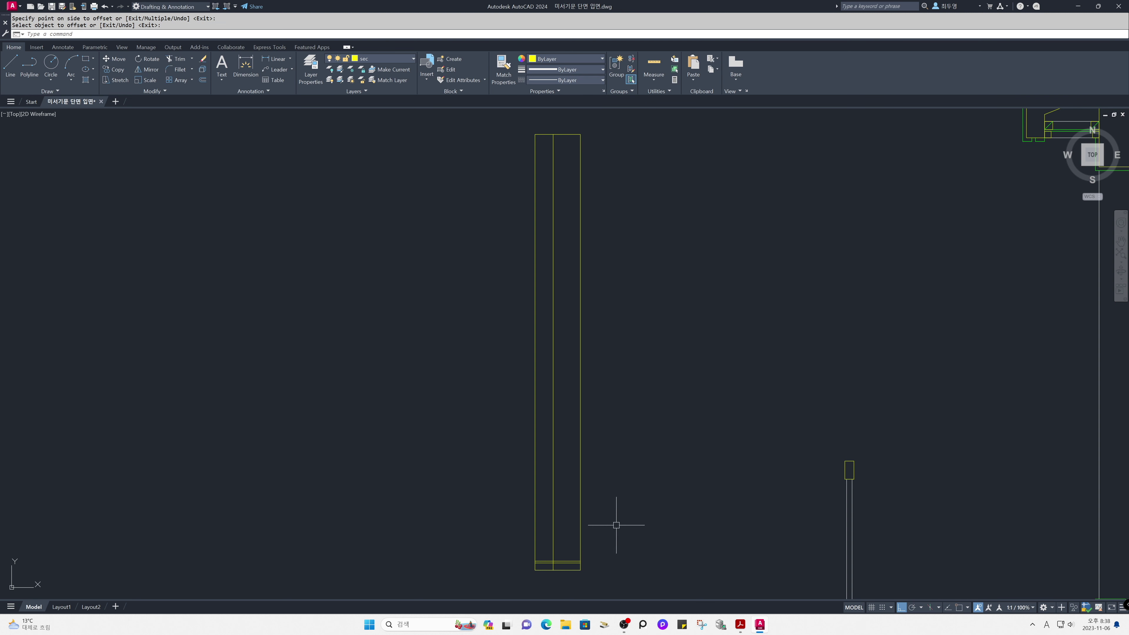
Trim the sill lines, leaving the 40-high line only left of the divider and the 50-high line only right of it
text(z)
key(Return)
text(p)
key(Return)
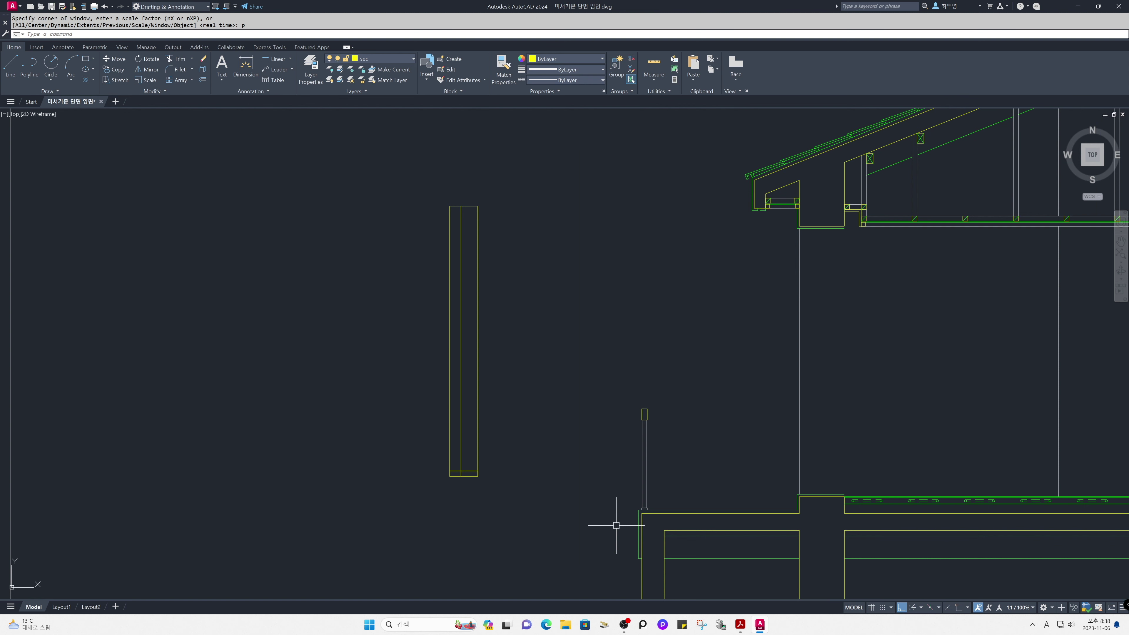
text(z)
key(Return)
click(399, 421)
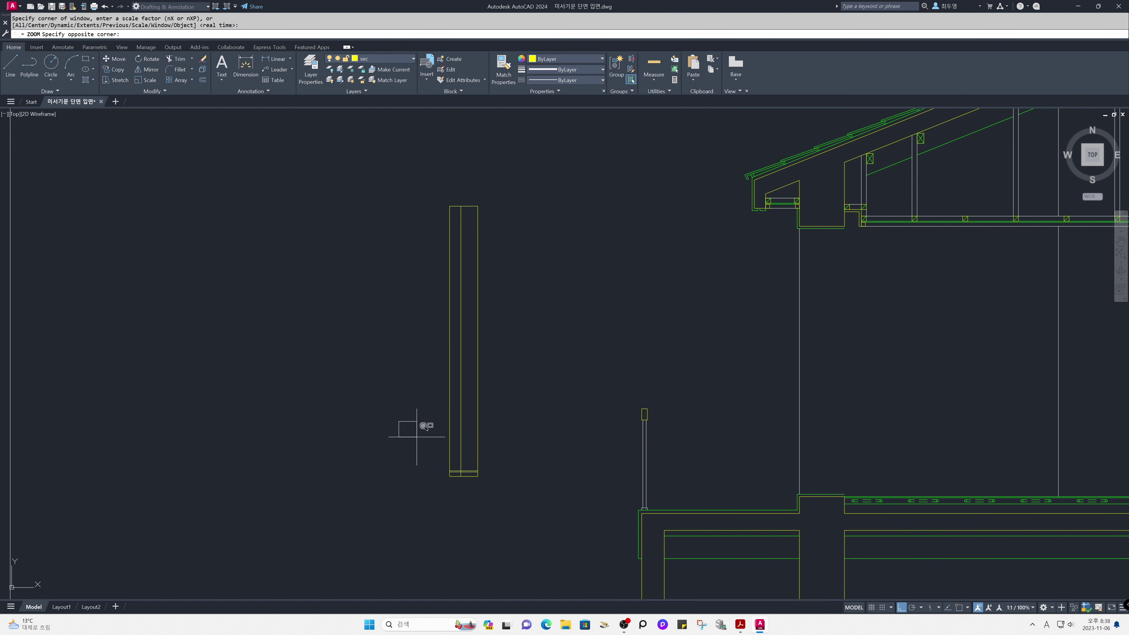
click(514, 526)
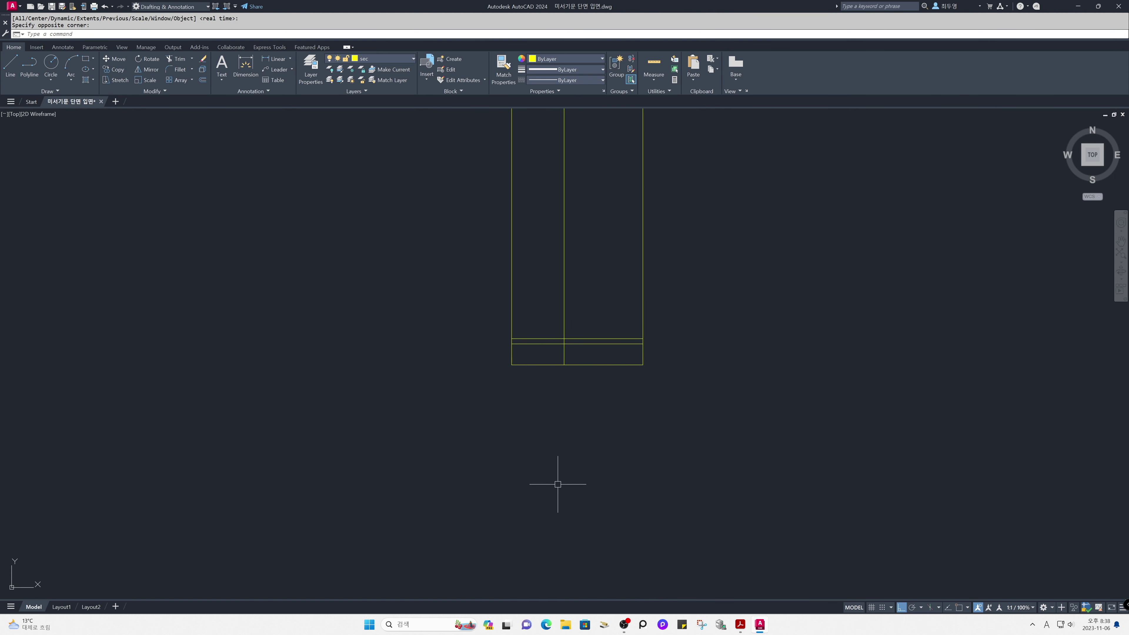
text(tr)
key(Return)
key(Return)
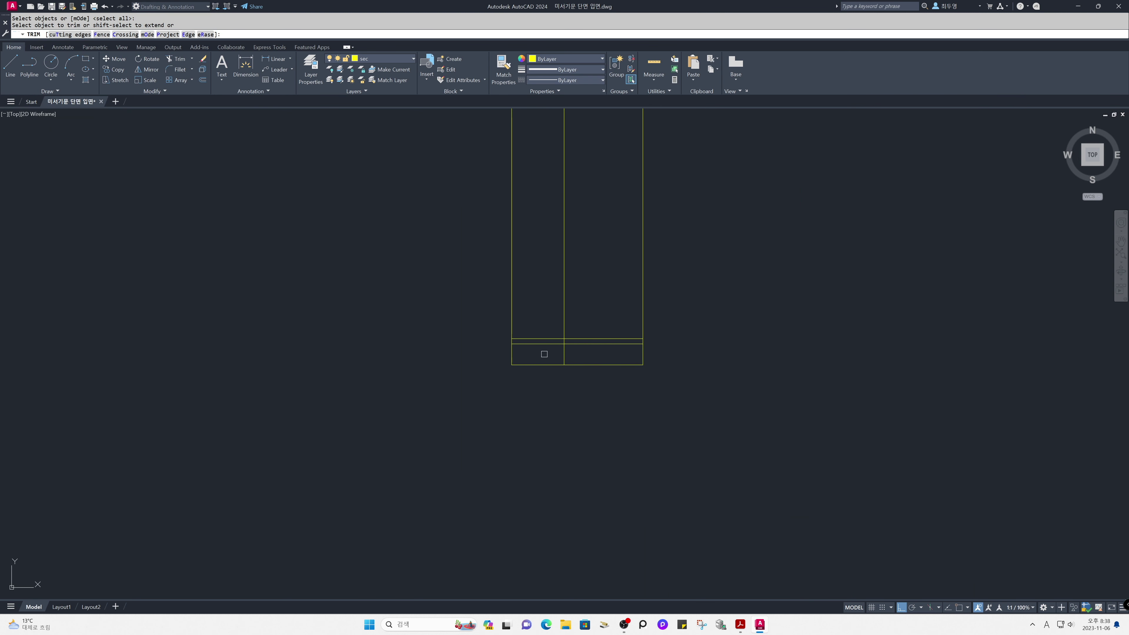
click(539, 336)
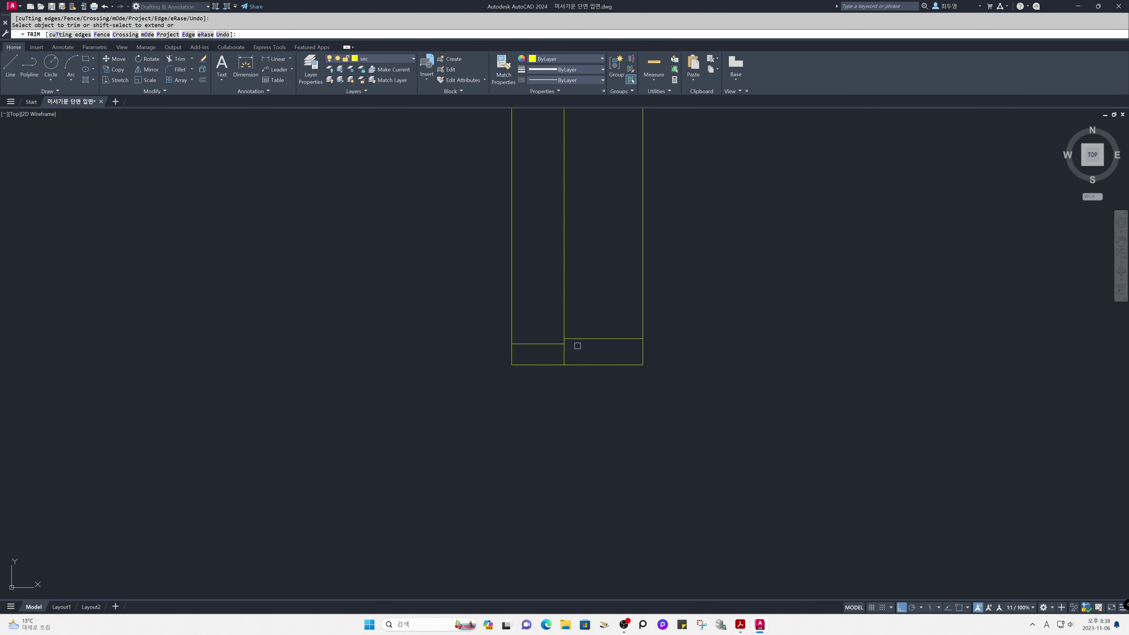
key(Return)
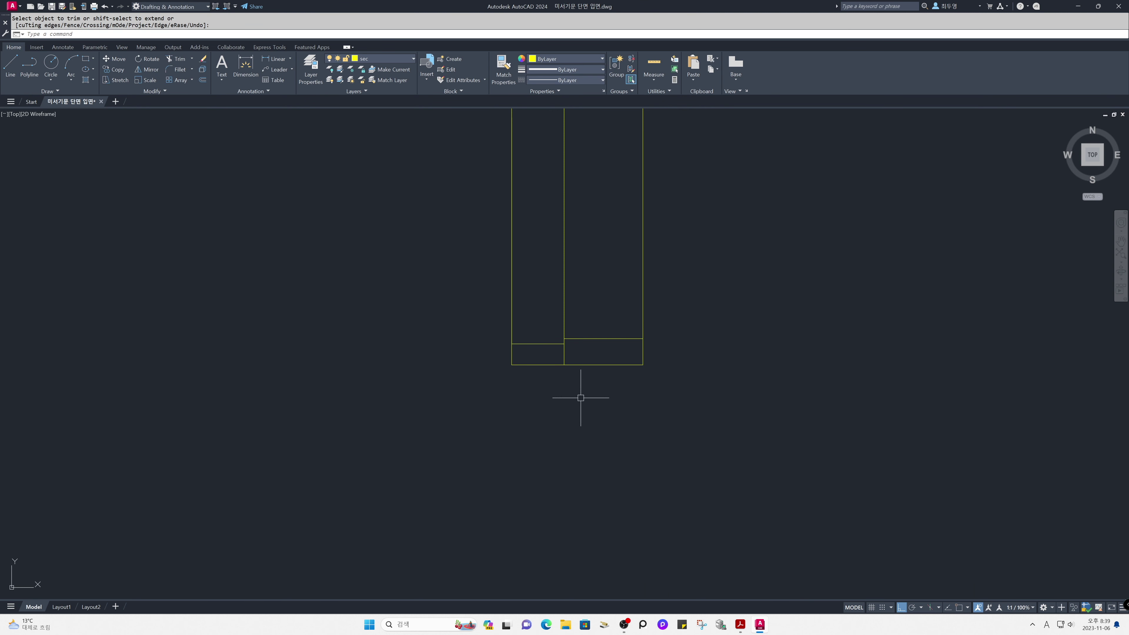
Turn object snap on and enable the Midpoint snap mode
key(F3)
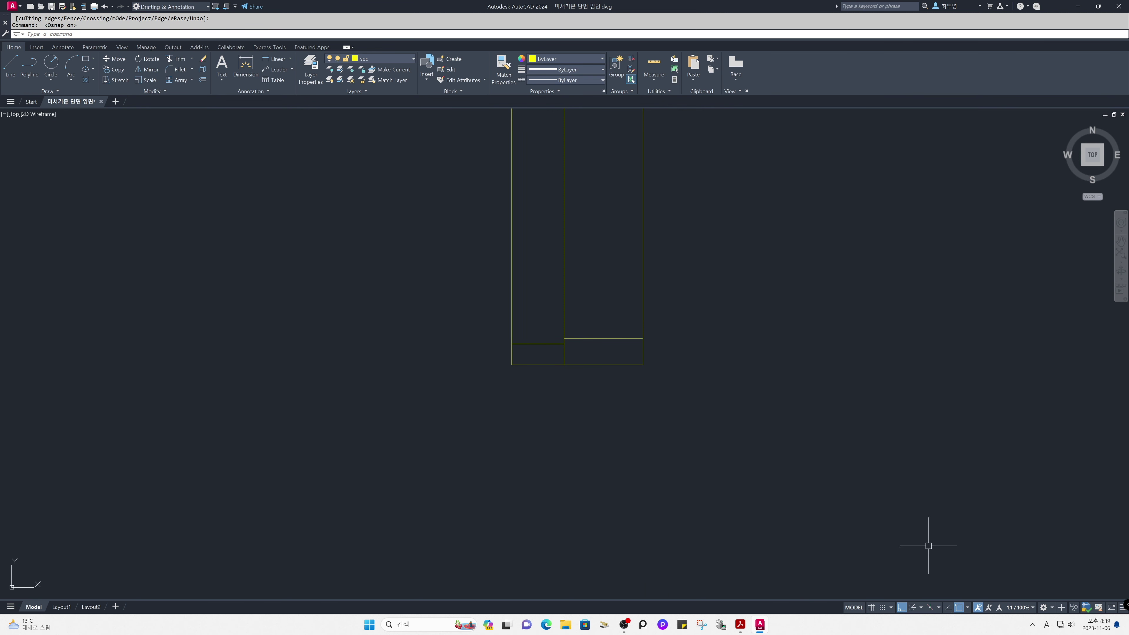
click(966, 608)
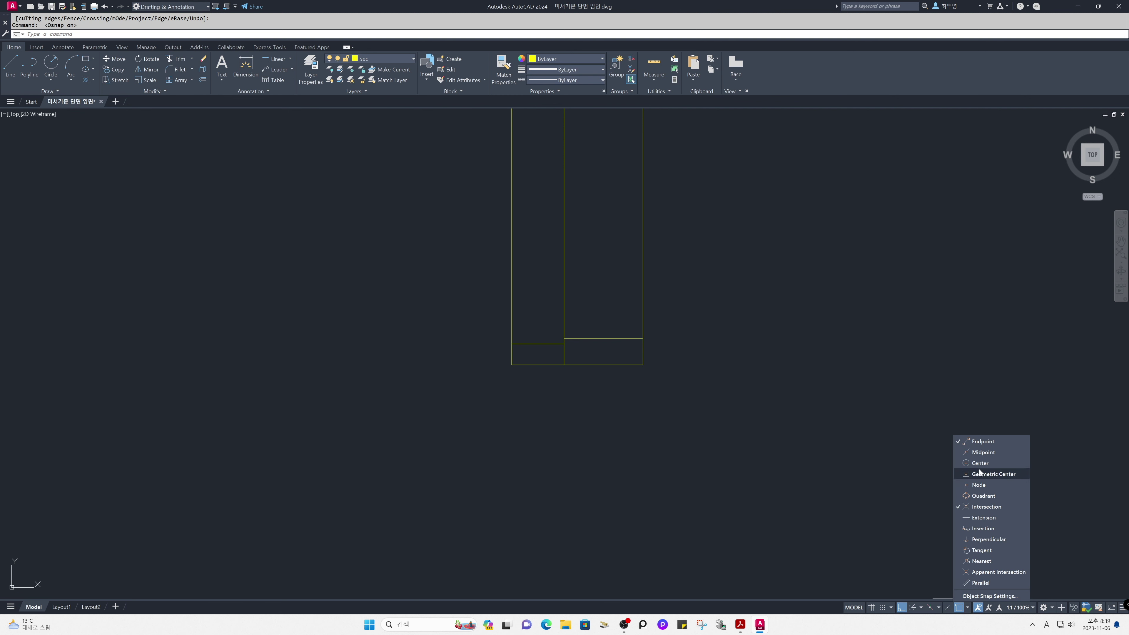
click(983, 452)
click(814, 450)
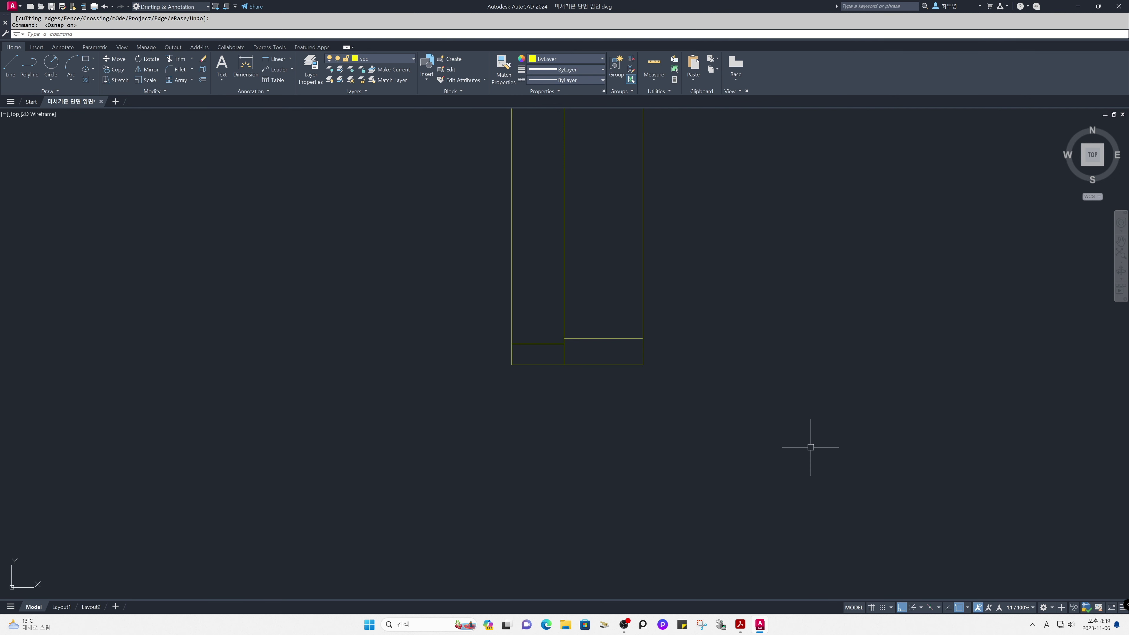
Draw a vertical line upward from the midpoint of each of the two sill lines
text(l)
key(Return)
click(603, 338)
click(603, 231)
key(Return)
key(Return)
click(538, 344)
click(537, 245)
key(Return)
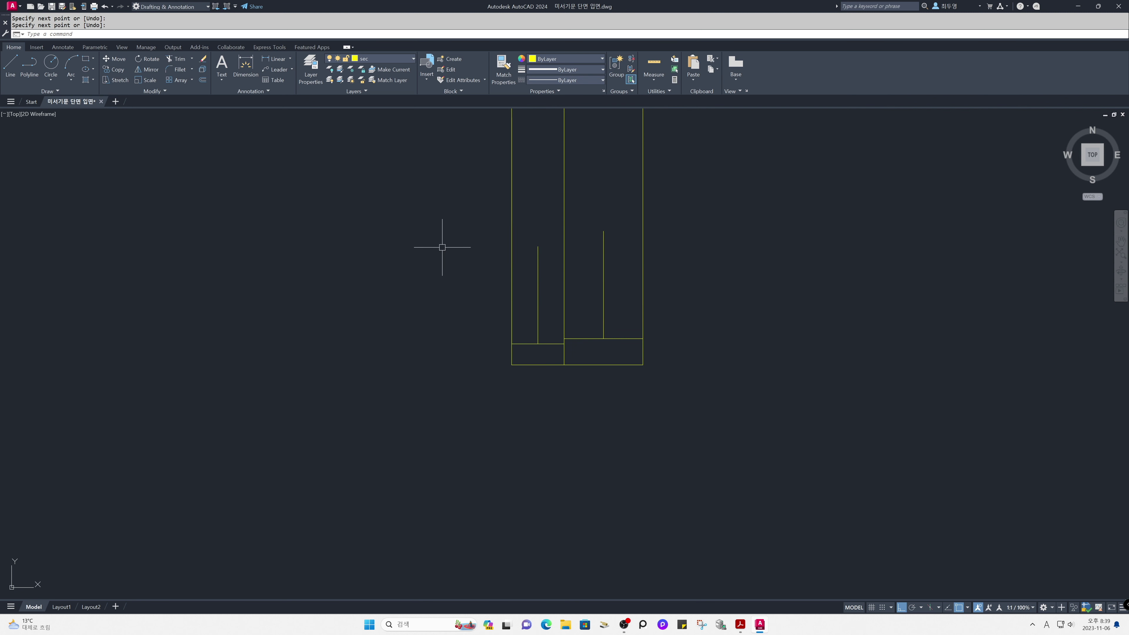
Offset the left sill's vertical centre line 30 to the left
text(o)
key(space)
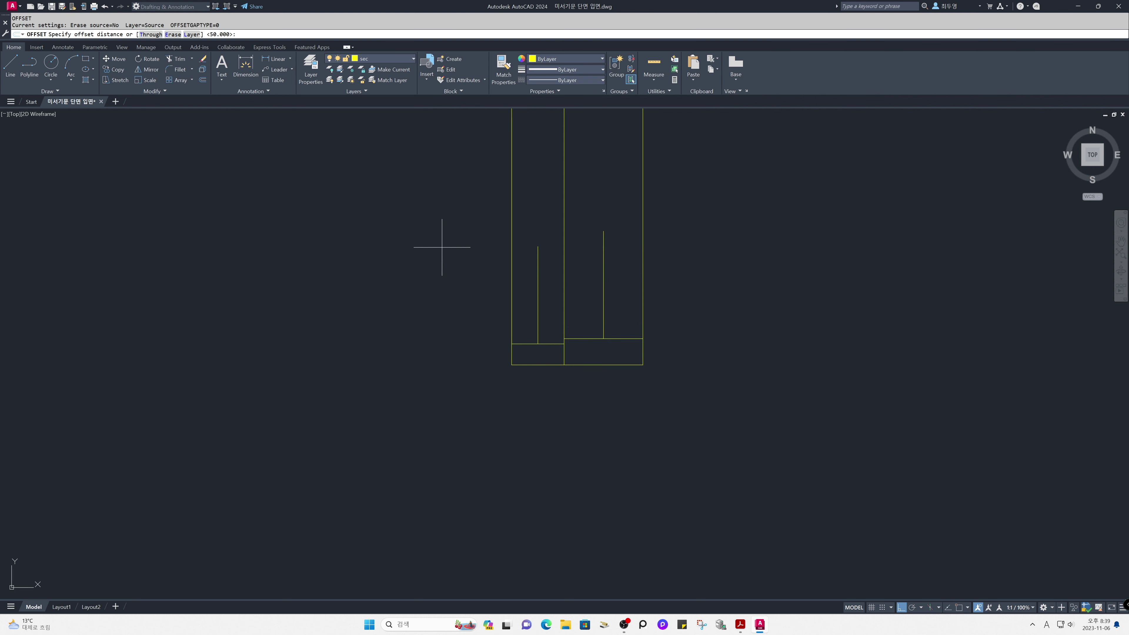
text(30)
key(space)
click(538, 281)
click(522, 281)
key(space)
Offset the right sill's vertical centre line 40 to the left
key(space)
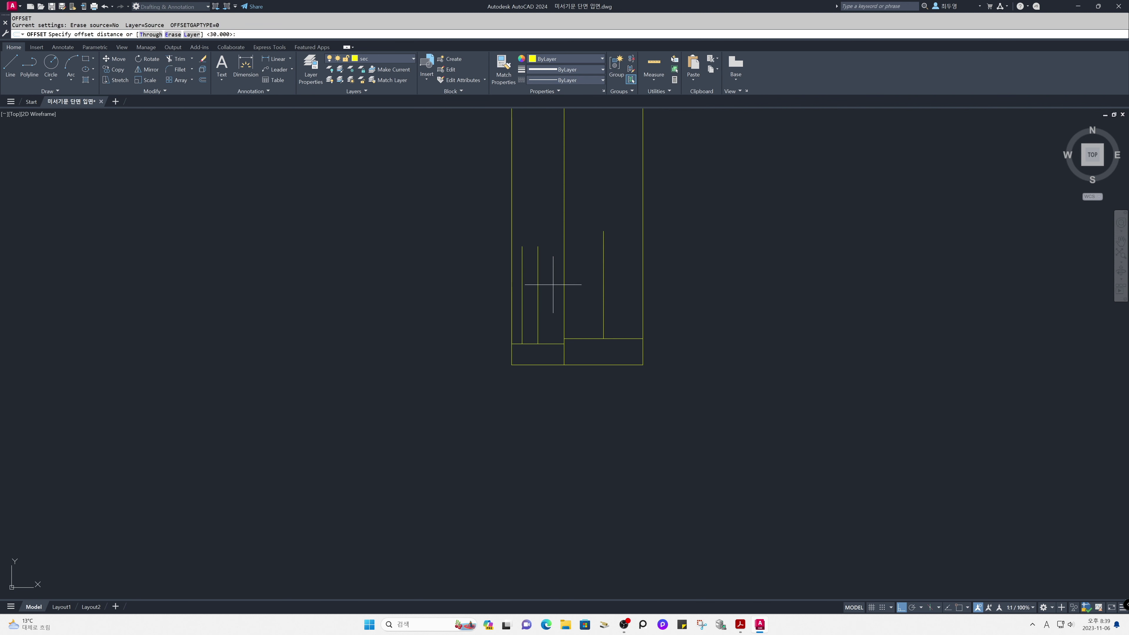
key(space)
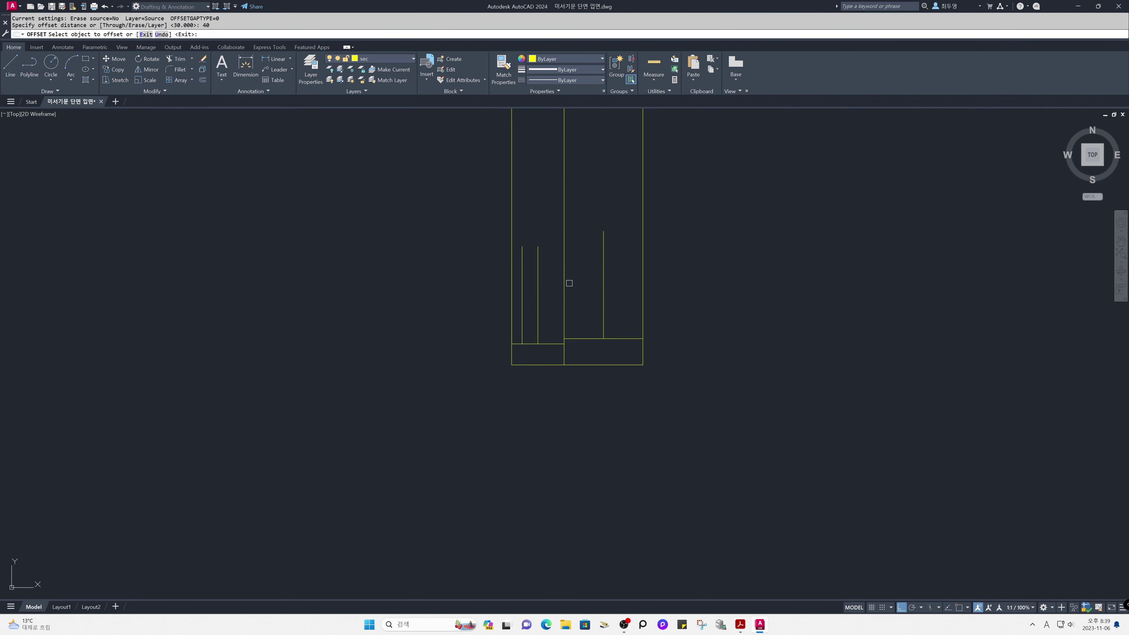
click(603, 289)
click(577, 288)
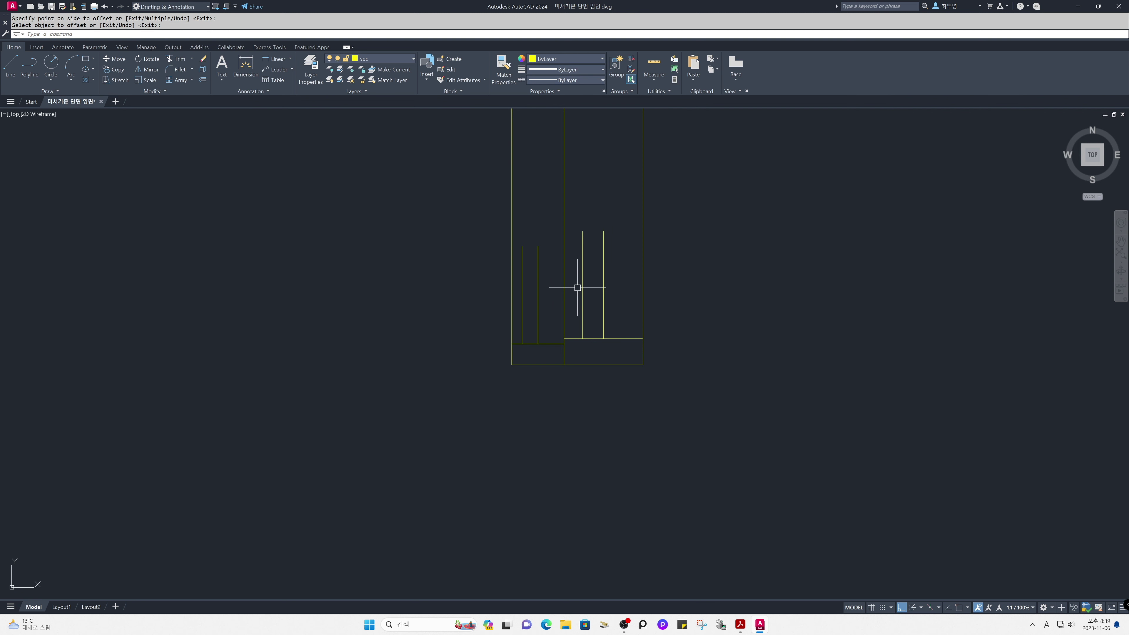
key(space)
Offset the right sill line upward across its vertical lines, and the left sill line upward by a smaller distance
key(space)
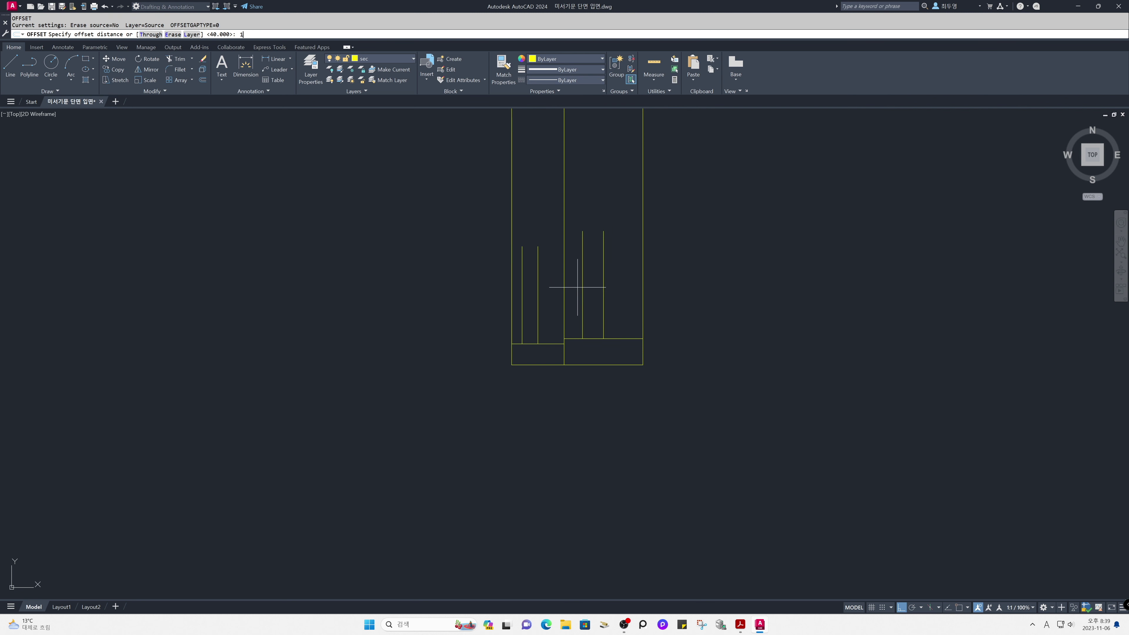
key(space)
click(621, 338)
click(618, 310)
key(space)
key(space)
key(space)
click(550, 343)
click(549, 322)
key(space)
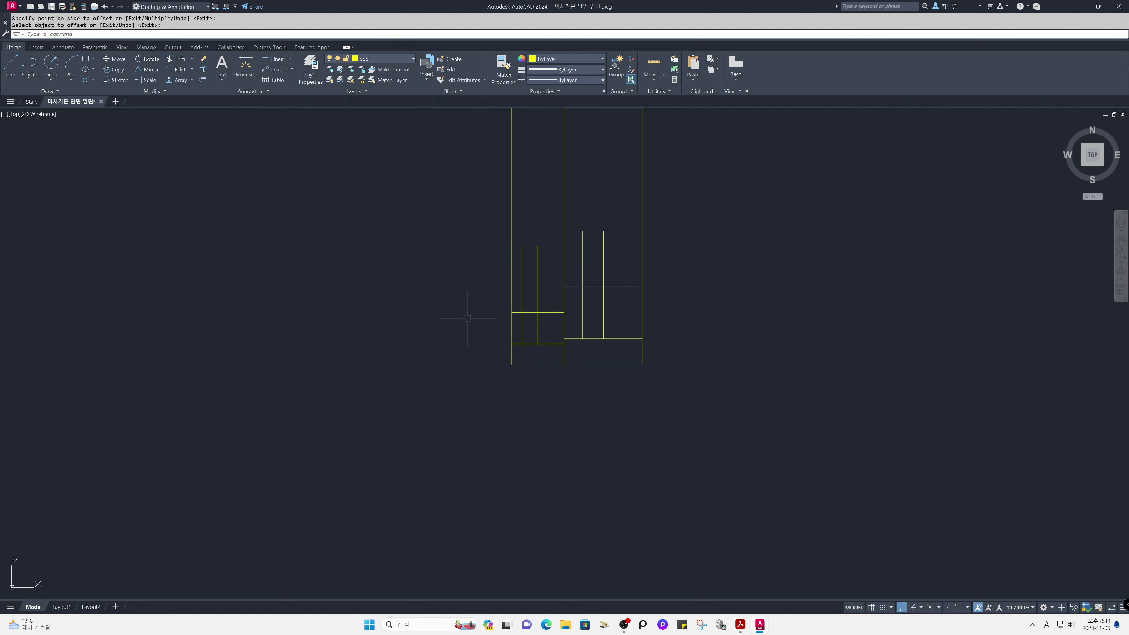
Trim the excess horizontal and vertical lines to leave one small sash rail rectangle standing on each sill
text(tr)
key(space)
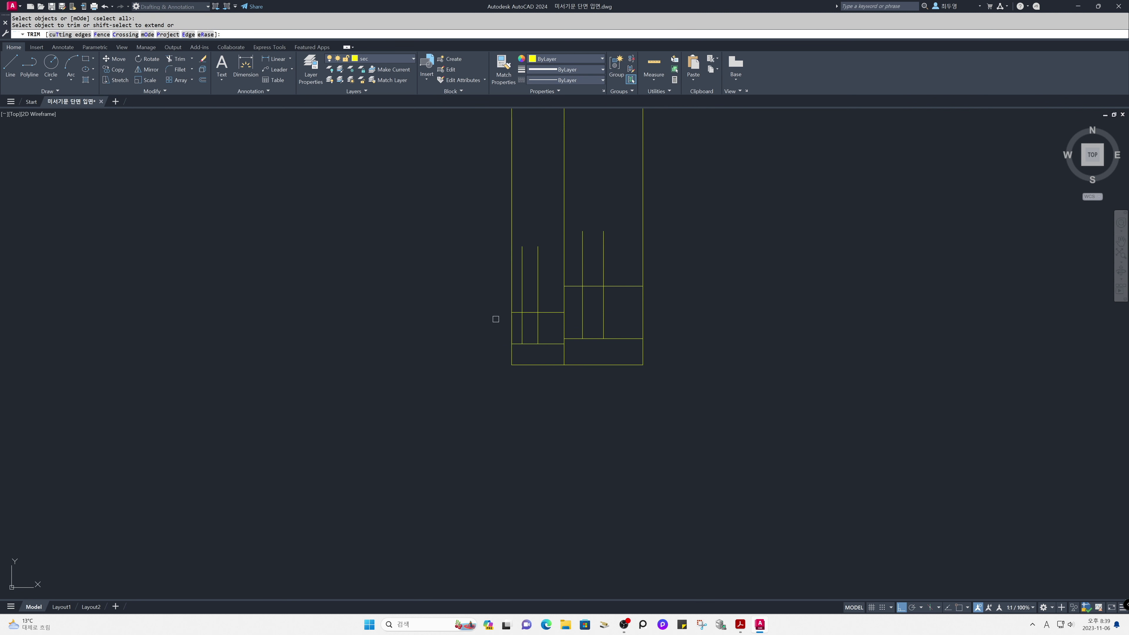
click(518, 312)
click(516, 288)
click(549, 306)
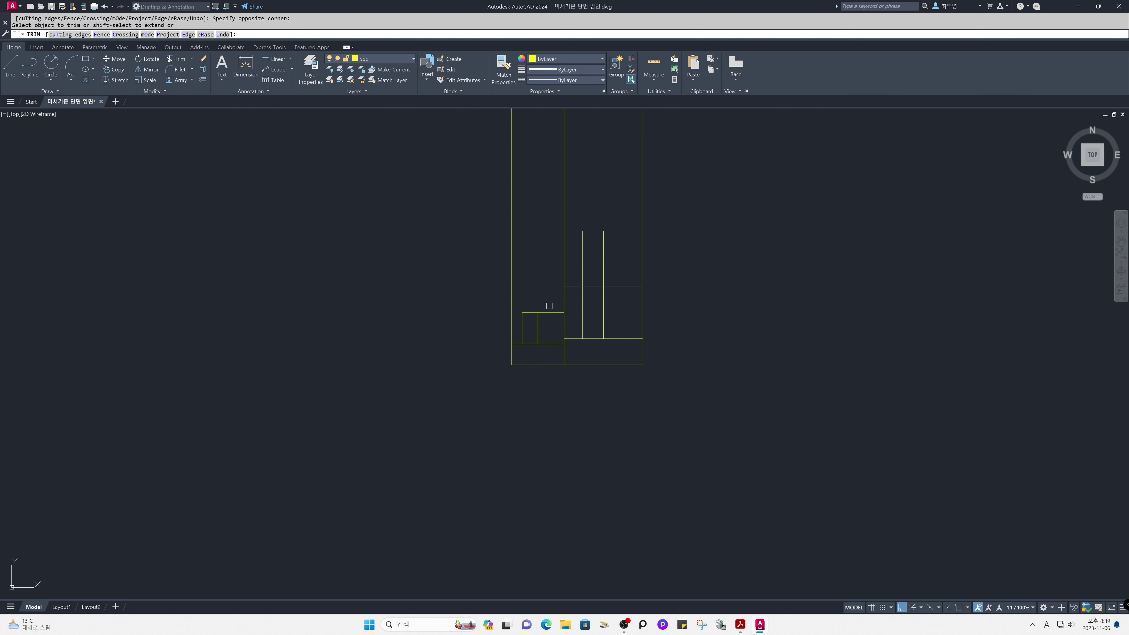
click(574, 286)
click(576, 267)
click(615, 277)
key(Return)
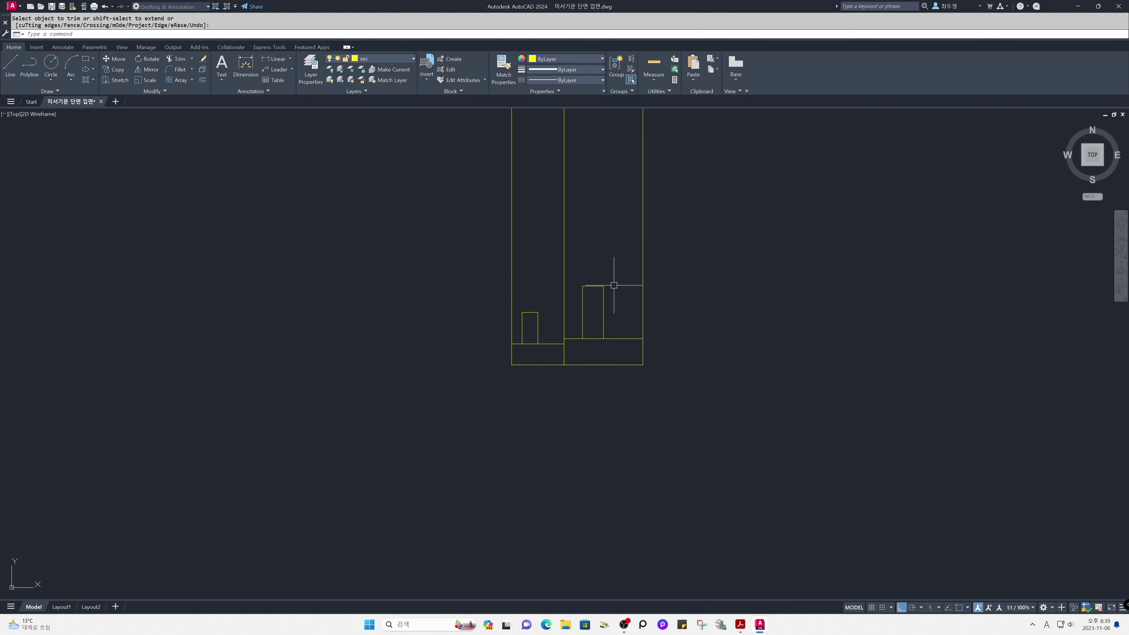
Move both sash rail rectangles onto the fin layer
click(577, 278)
click(613, 351)
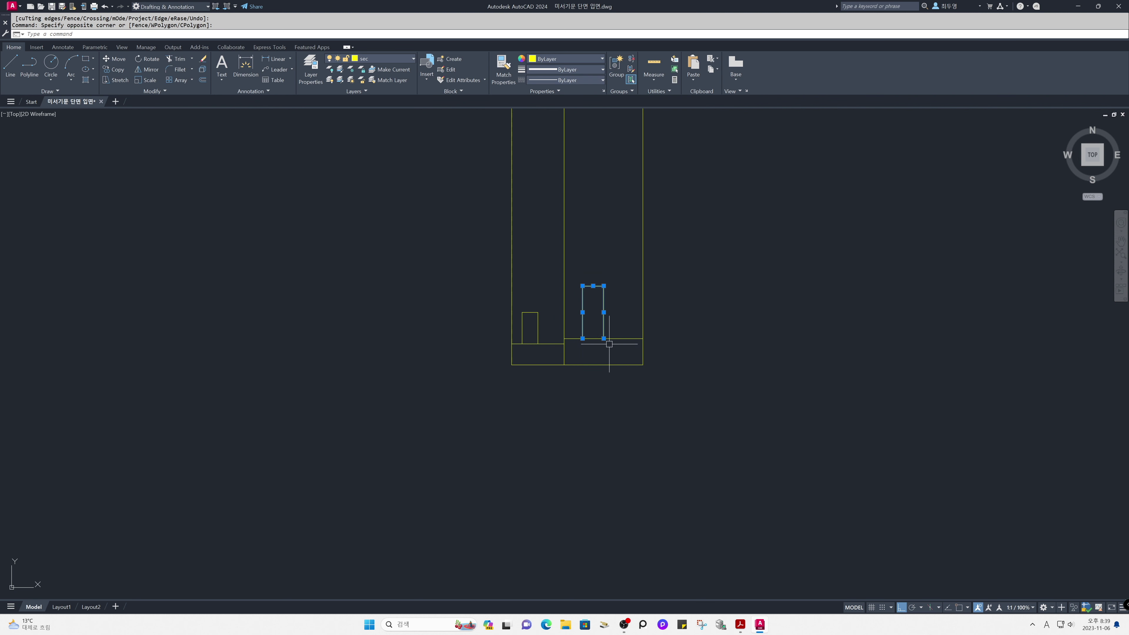
click(518, 299)
click(546, 351)
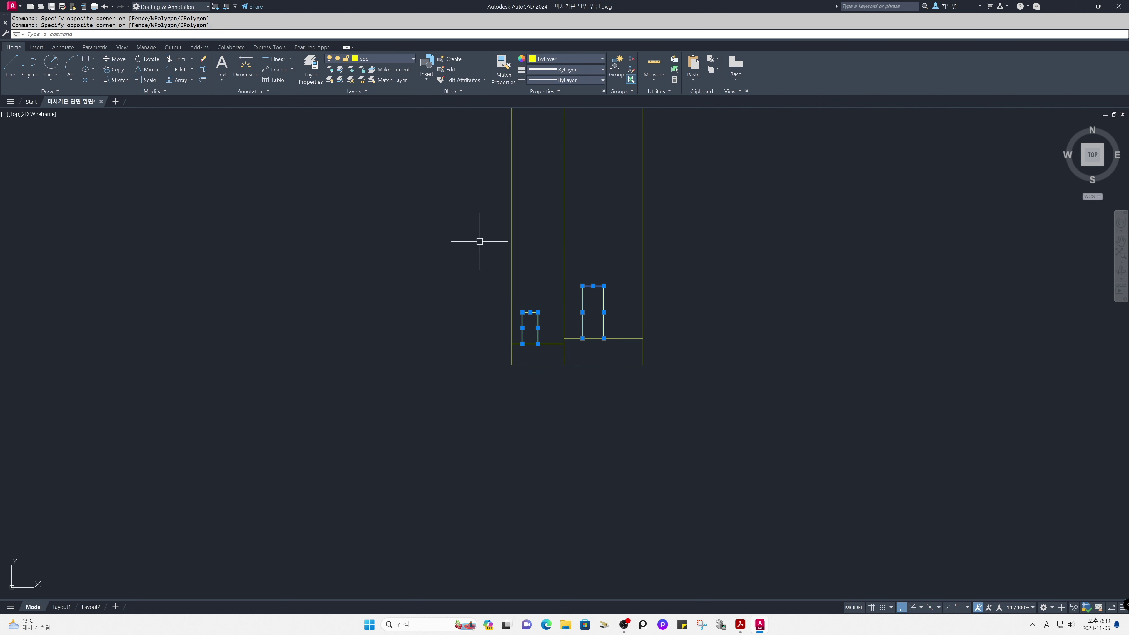
click(392, 60)
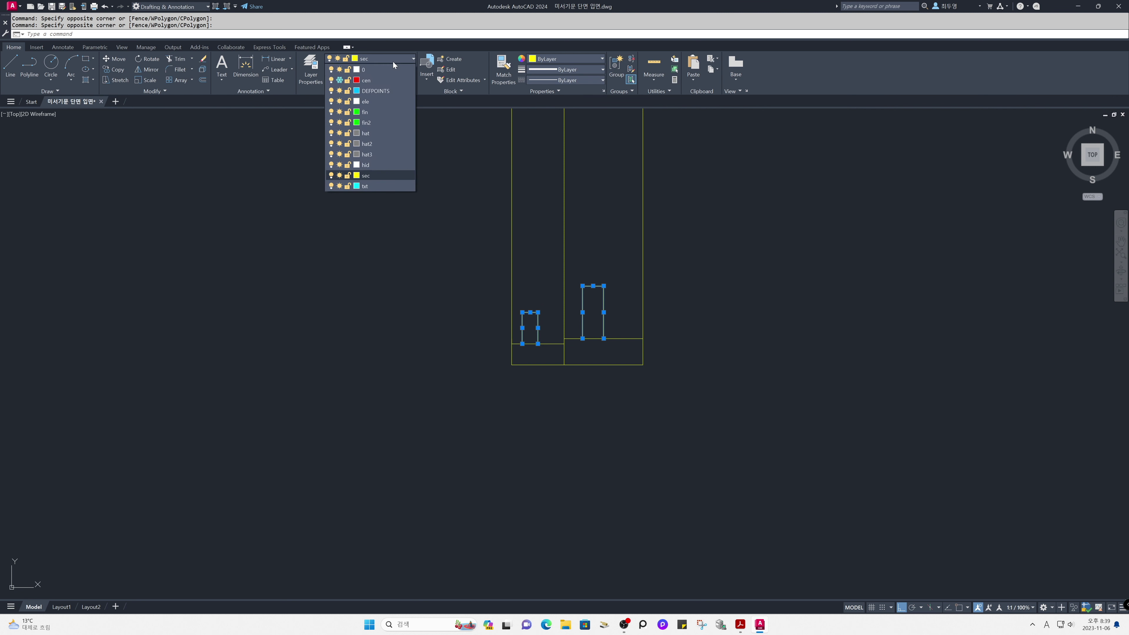
click(396, 110)
key(Escape)
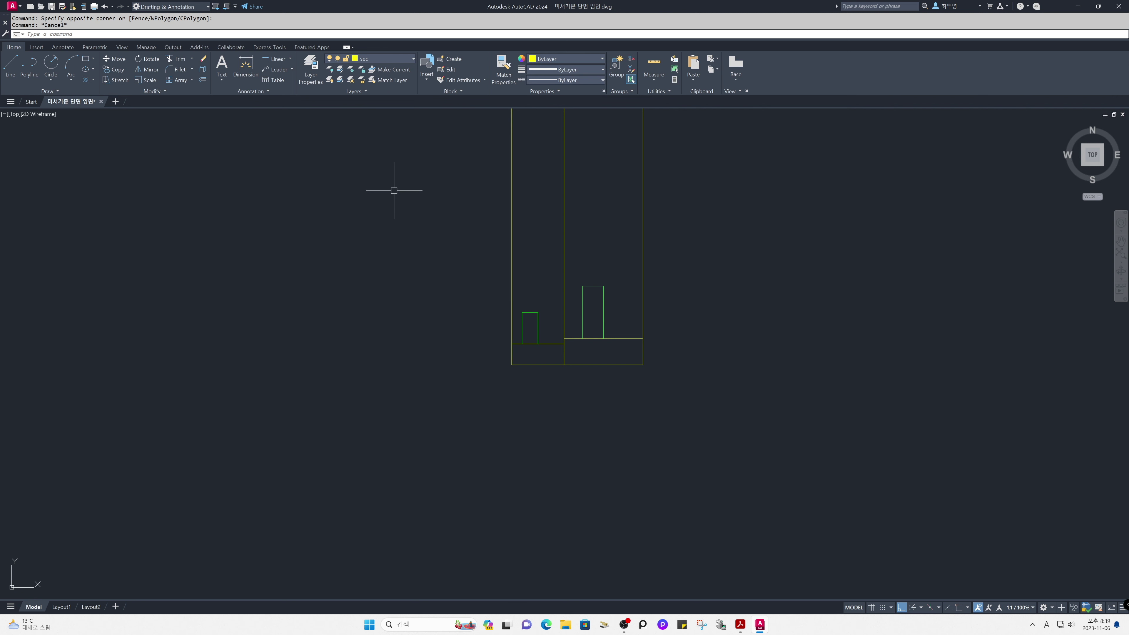
Mirror the lower sill lines and both sash rails about the frame's horizontal midline, keeping the originals
text(z)
key(Return)
key(Return)
text(mi)
key(Return)
click(425, 427)
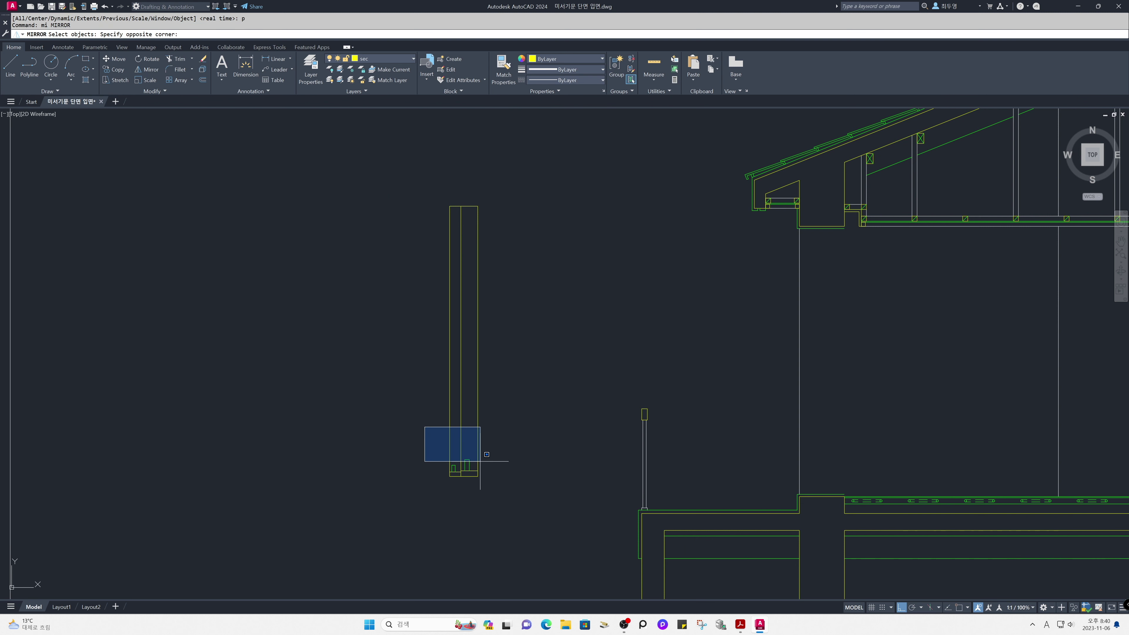
click(501, 477)
key(Return)
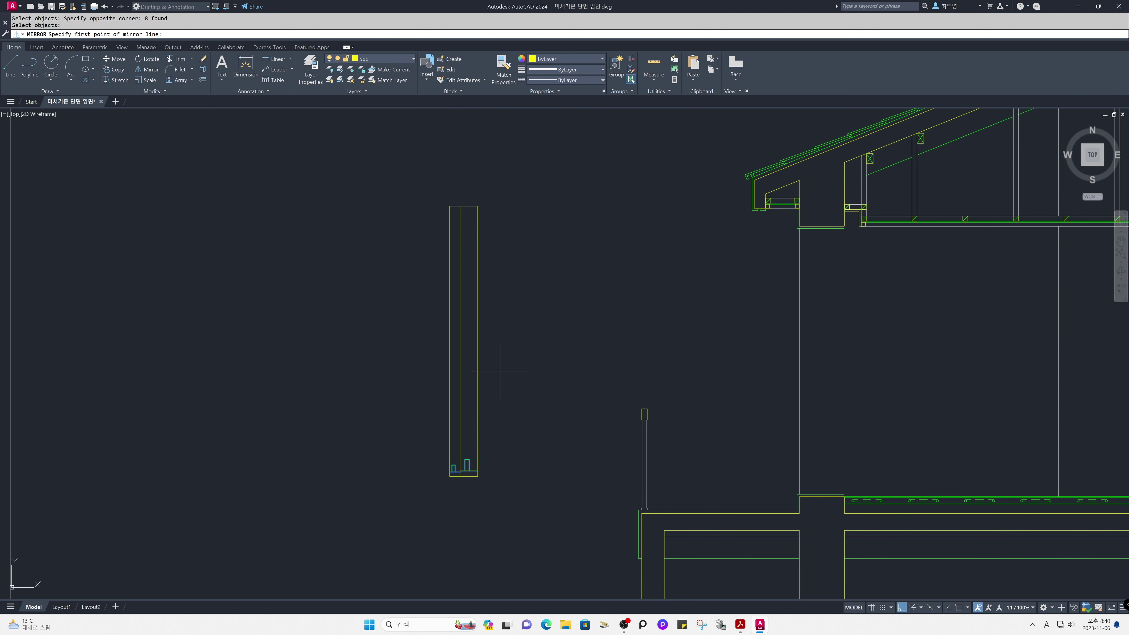
key(F3)
click(479, 356)
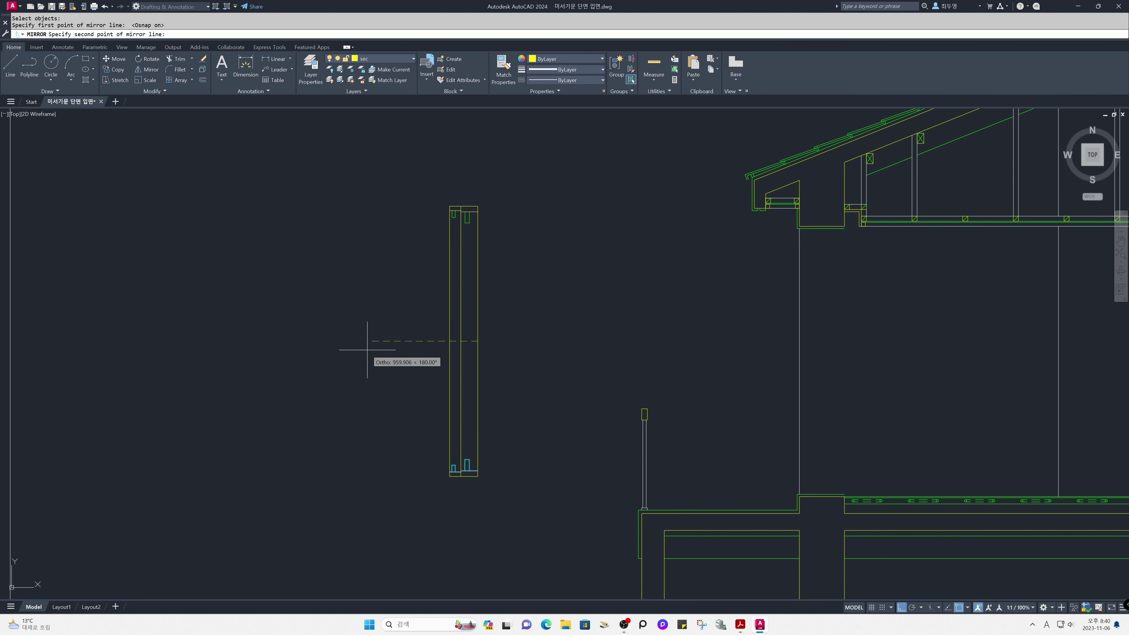
click(324, 350)
key(Return)
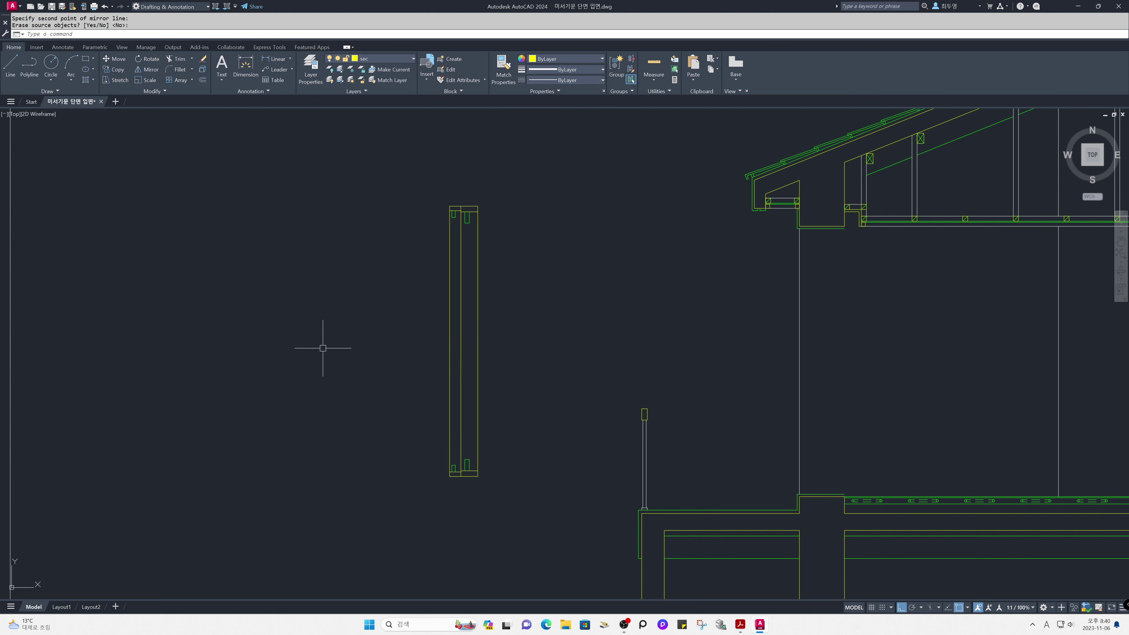
Trim away the three vertical frame lines between the upper and lower sills
key(Return)
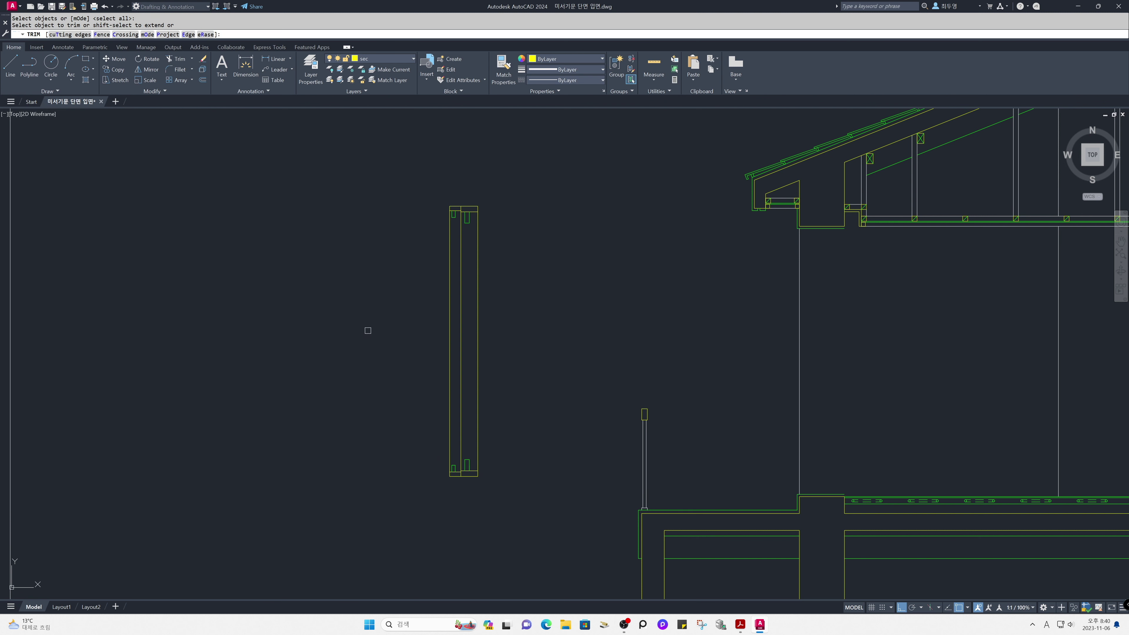
click(381, 323)
click(500, 350)
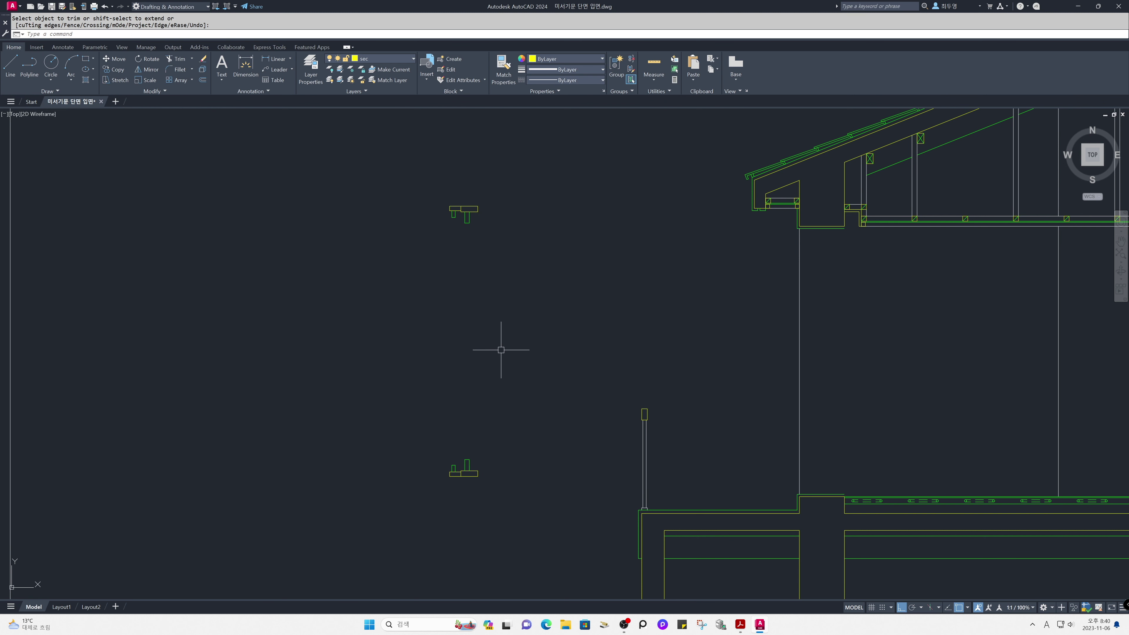
Make ele the current layer and draw a vertical line joining the upper and lower sills at their left ends
key(Return)
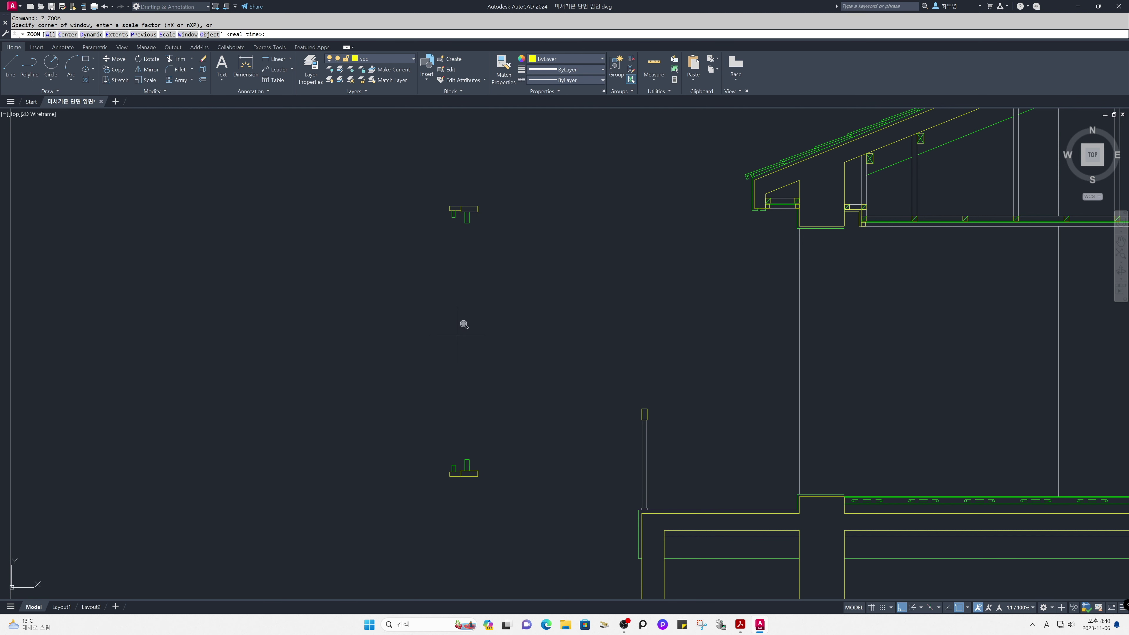
click(419, 193)
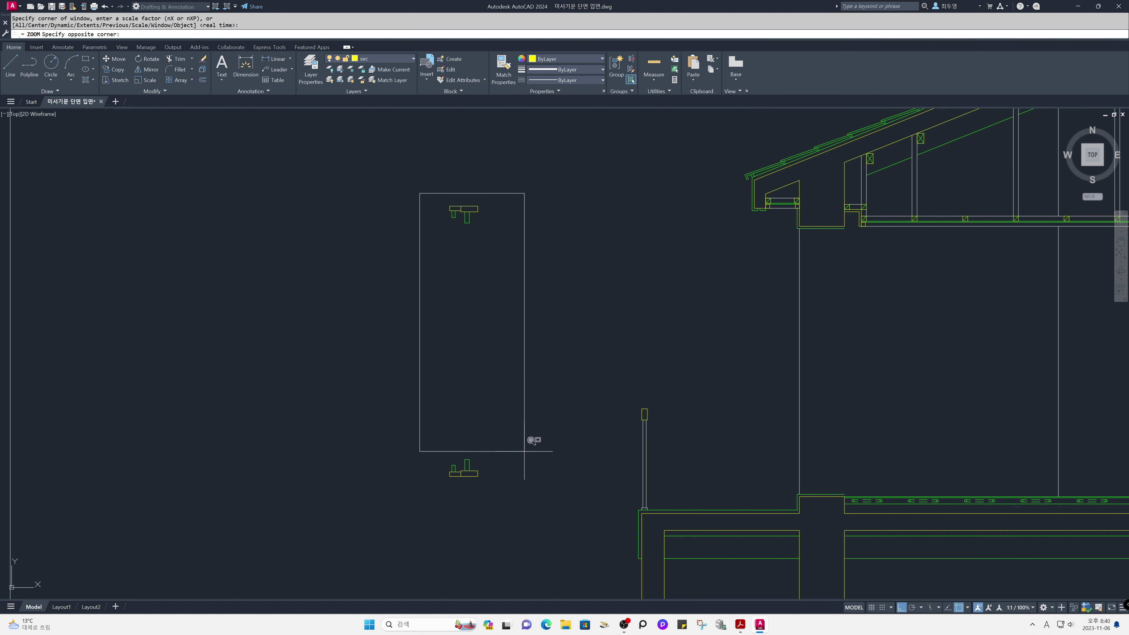
click(547, 512)
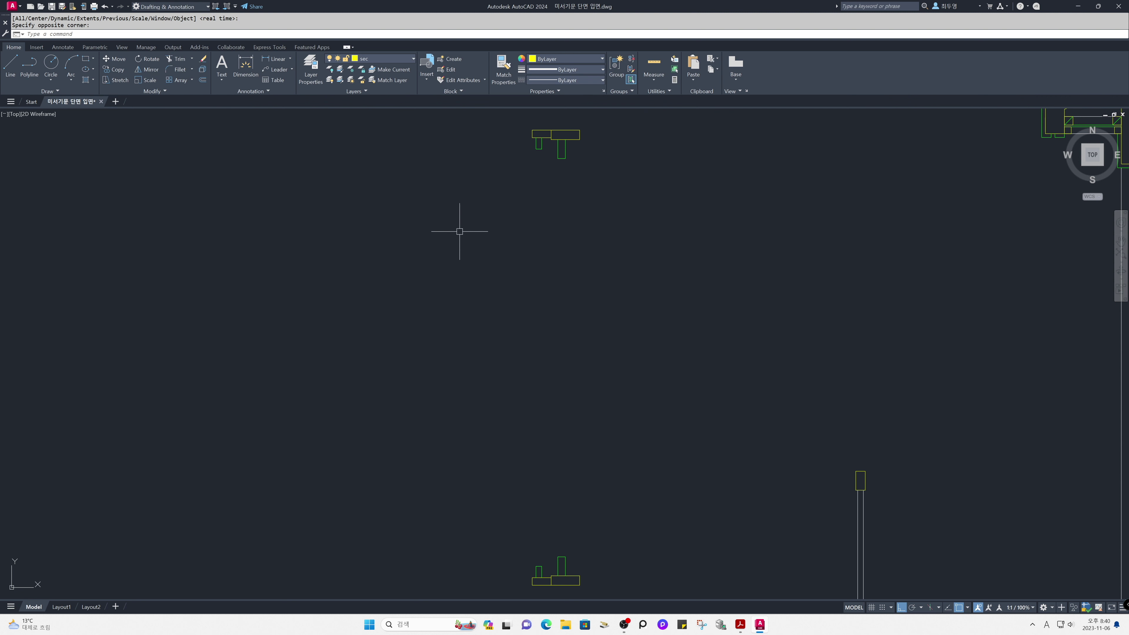
click(395, 61)
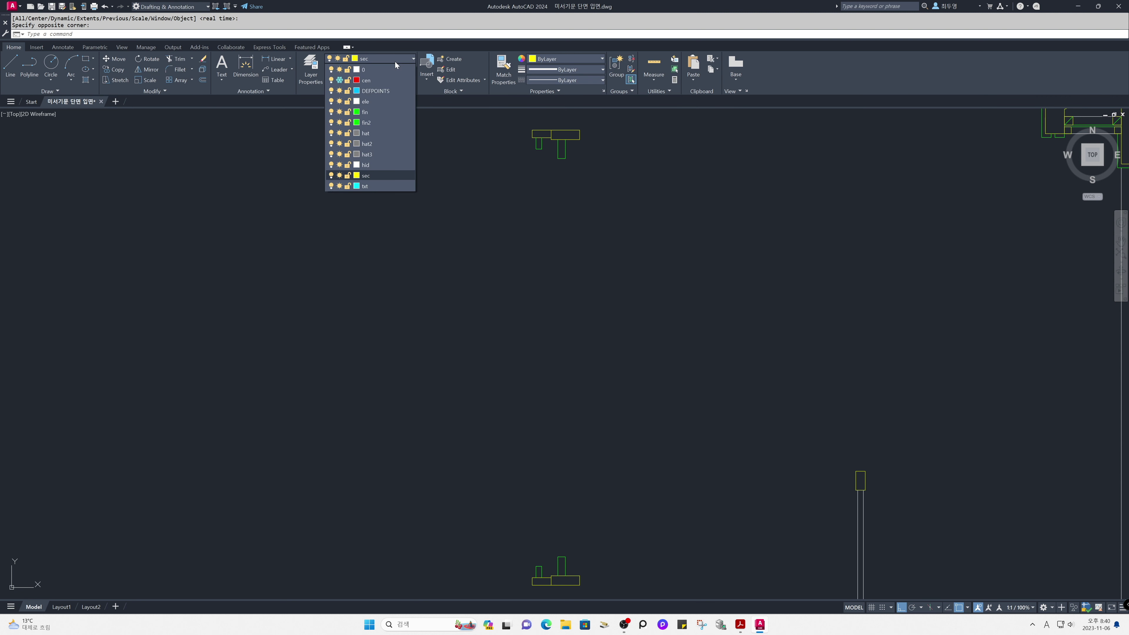
click(391, 100)
text(l)
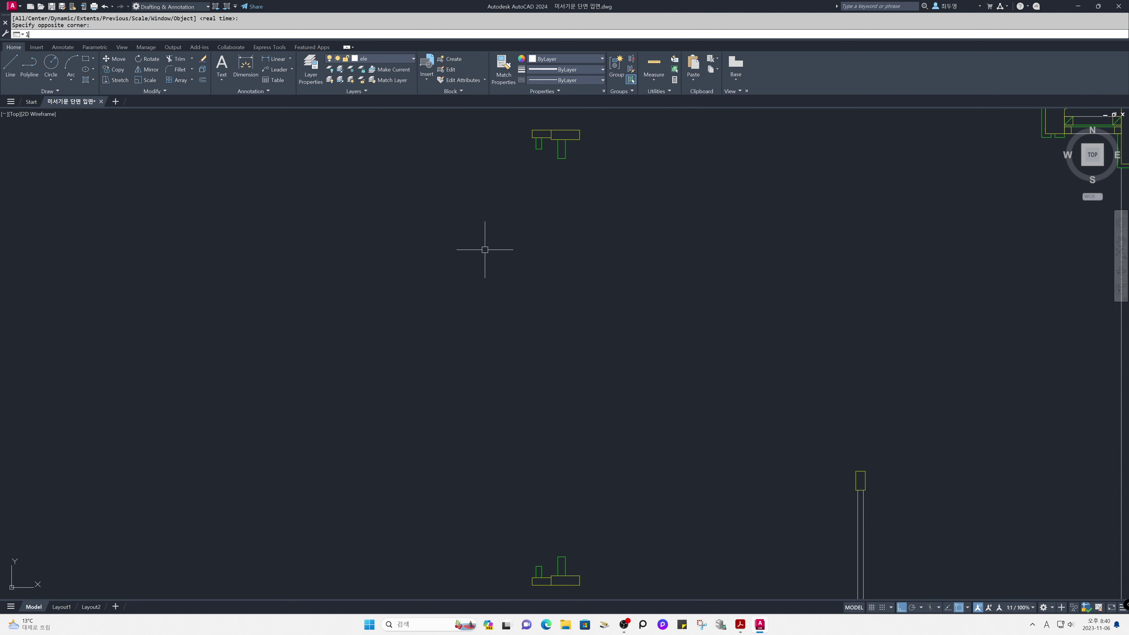
key(Return)
click(528, 138)
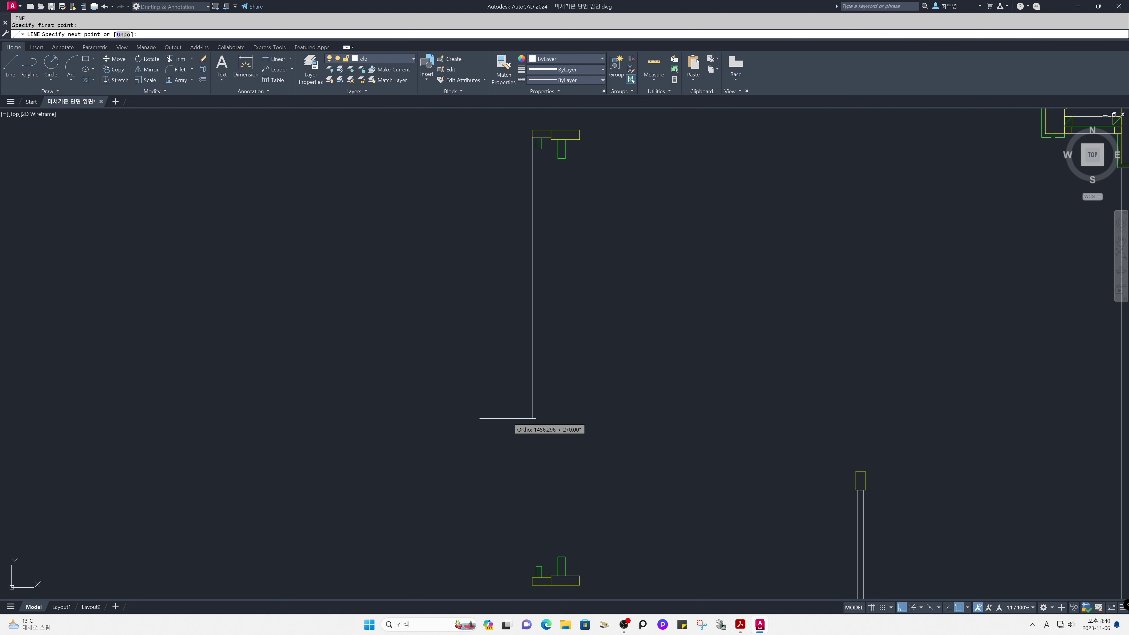
click(532, 577)
key(Return)
Draw vertical lines joining the upper and lower sills at the frame's middle division and right edge
key(Return)
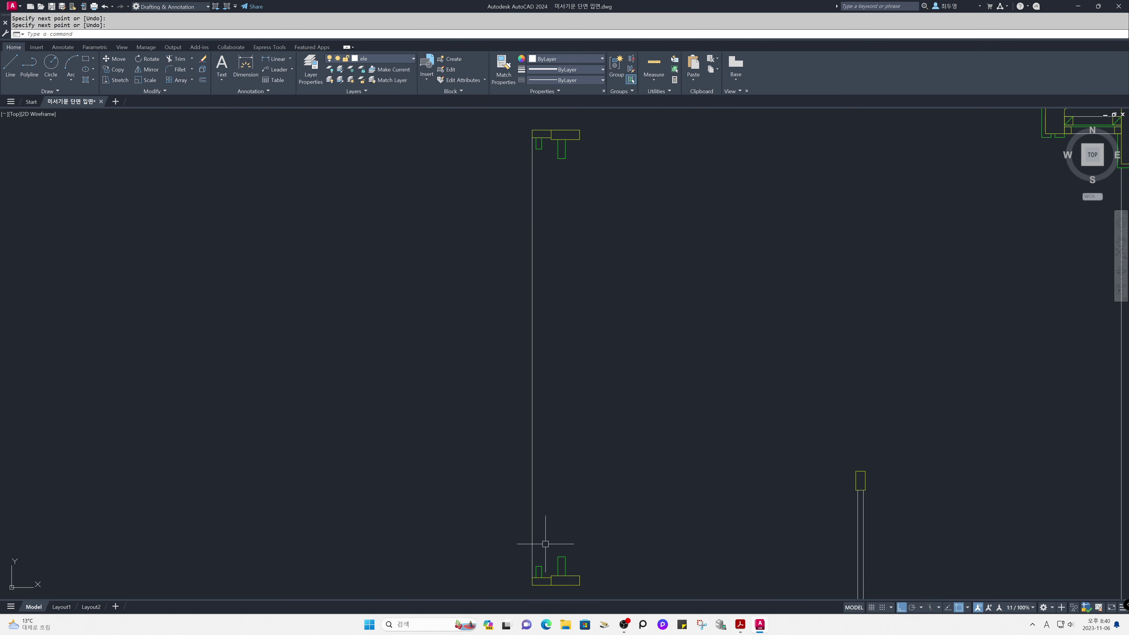
click(551, 576)
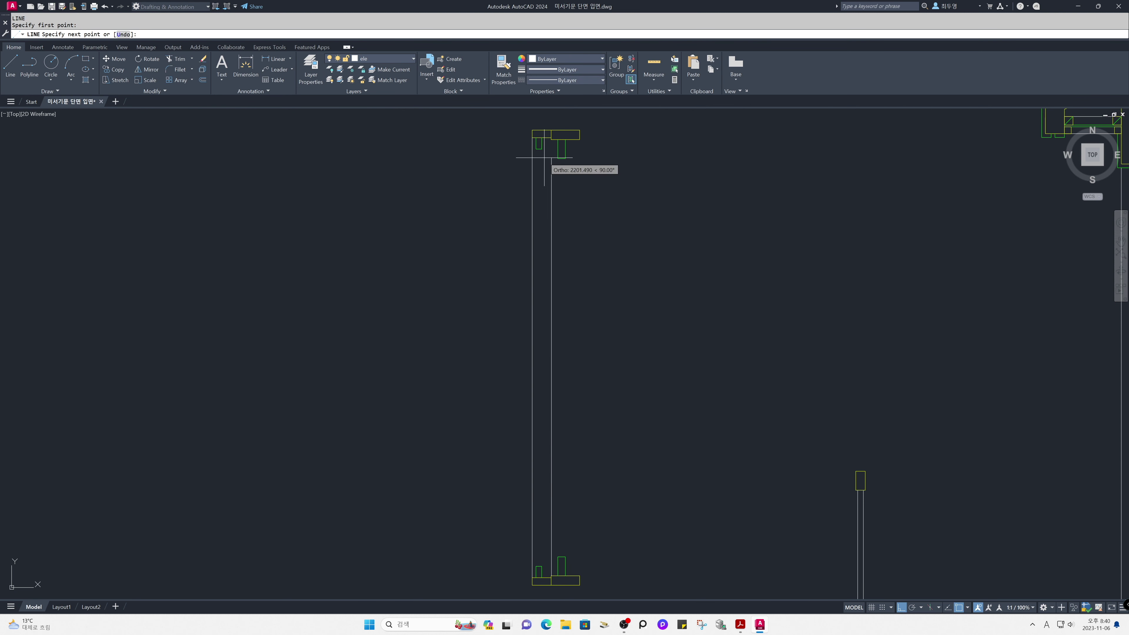
click(552, 140)
key(Return)
key(Return)
click(579, 139)
click(580, 575)
key(Return)
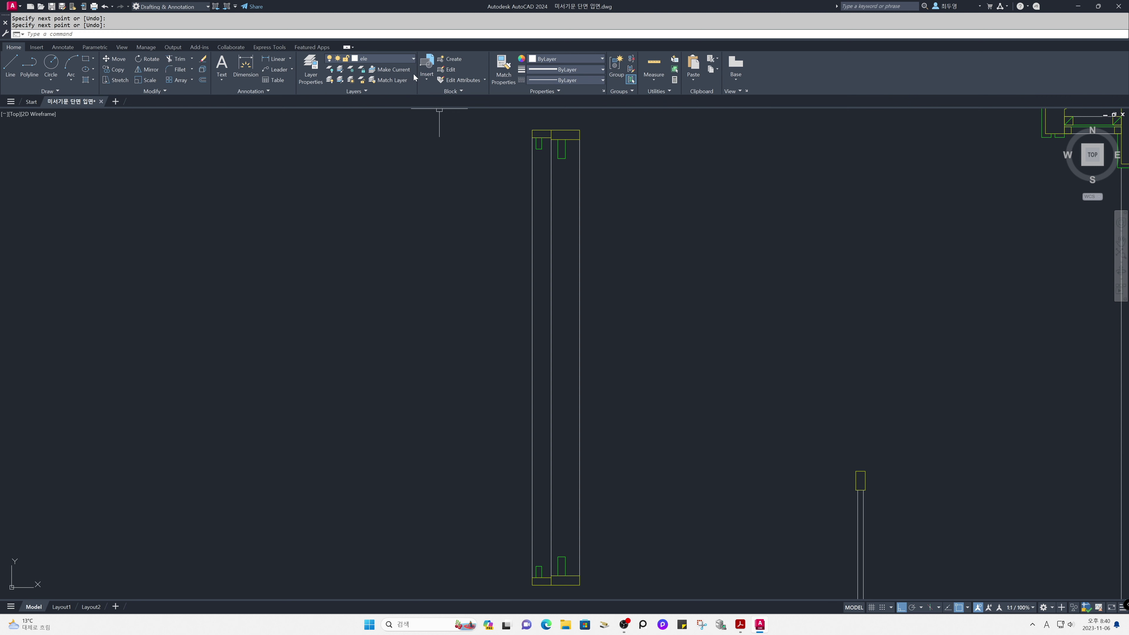
Make fin the current layer and draw a vertical line between the upper and lower rails along each sash's left side
click(405, 61)
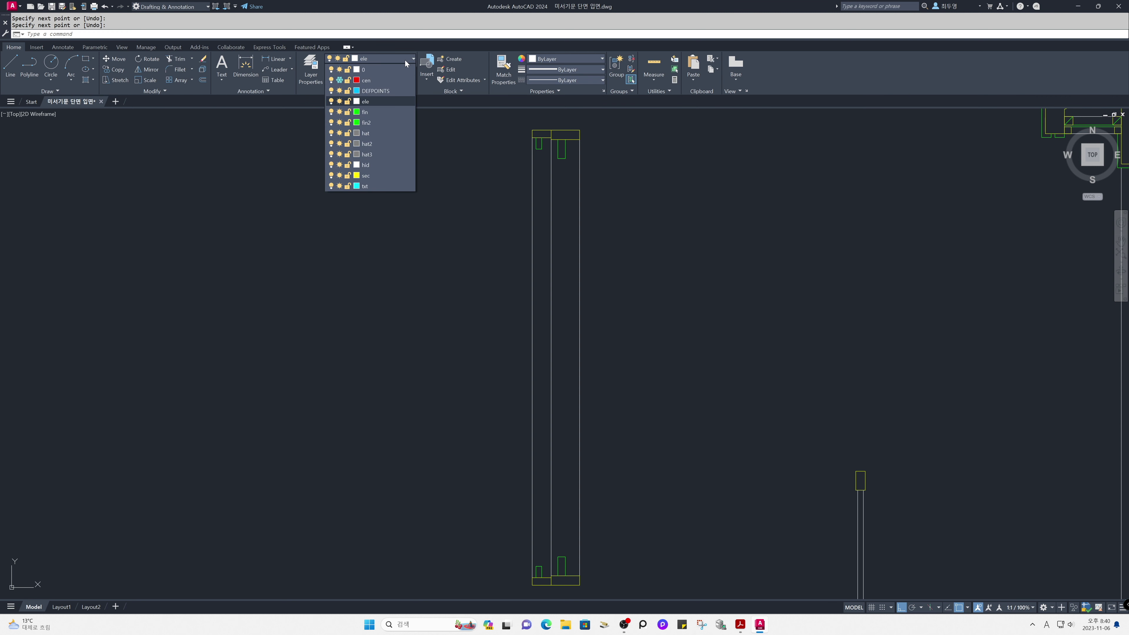
click(394, 111)
key(space)
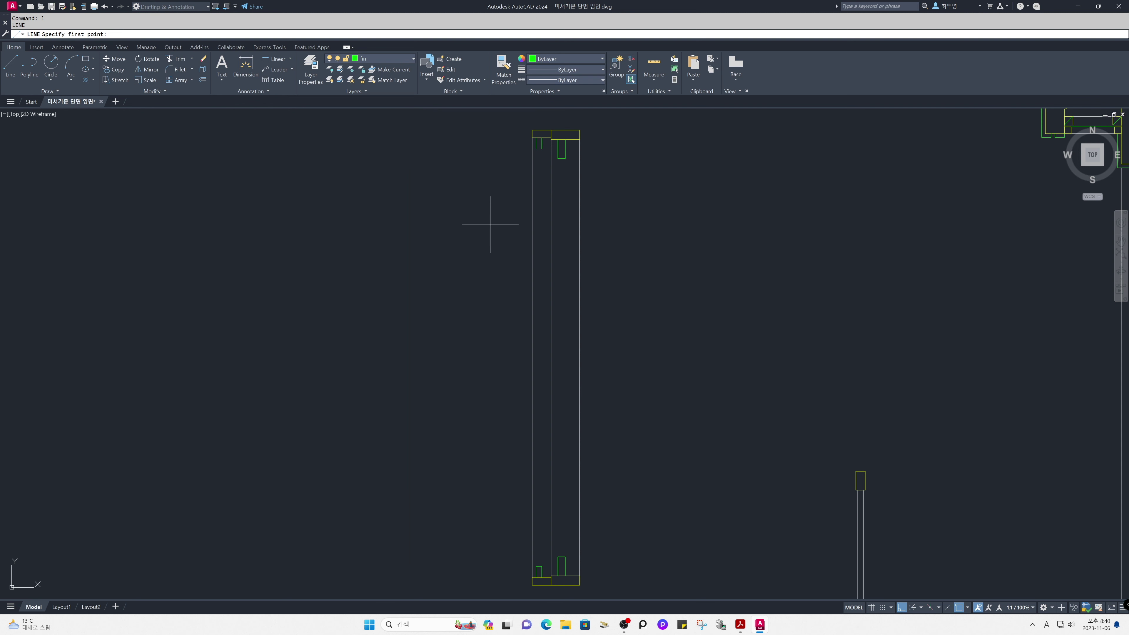
click(536, 139)
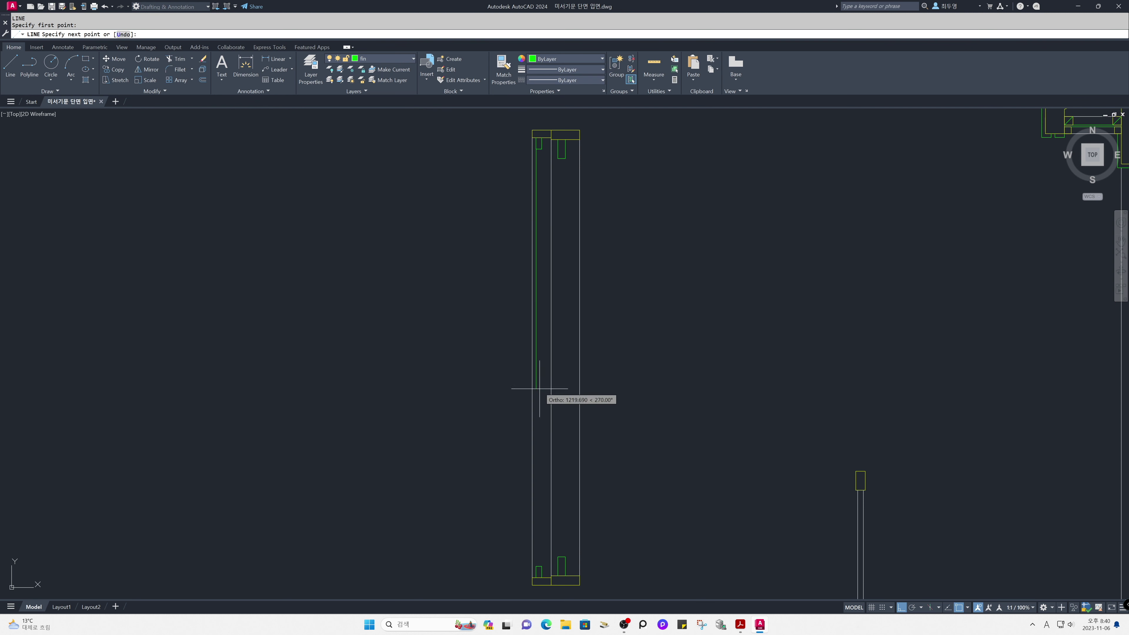
click(536, 566)
key(space)
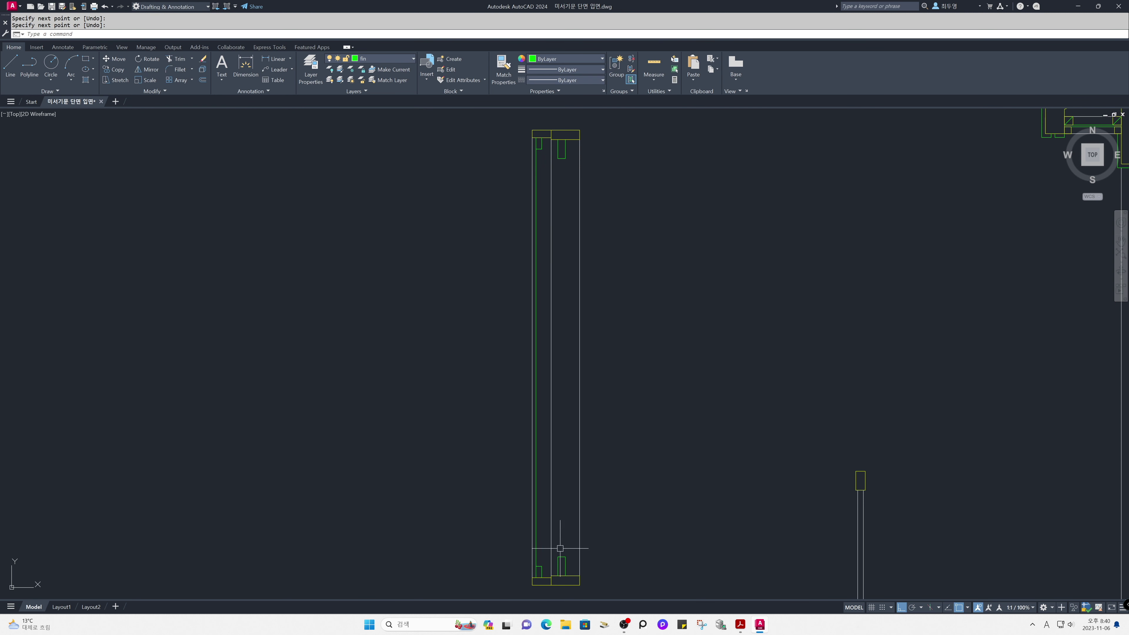
key(space)
click(558, 557)
click(549, 182)
key(space)
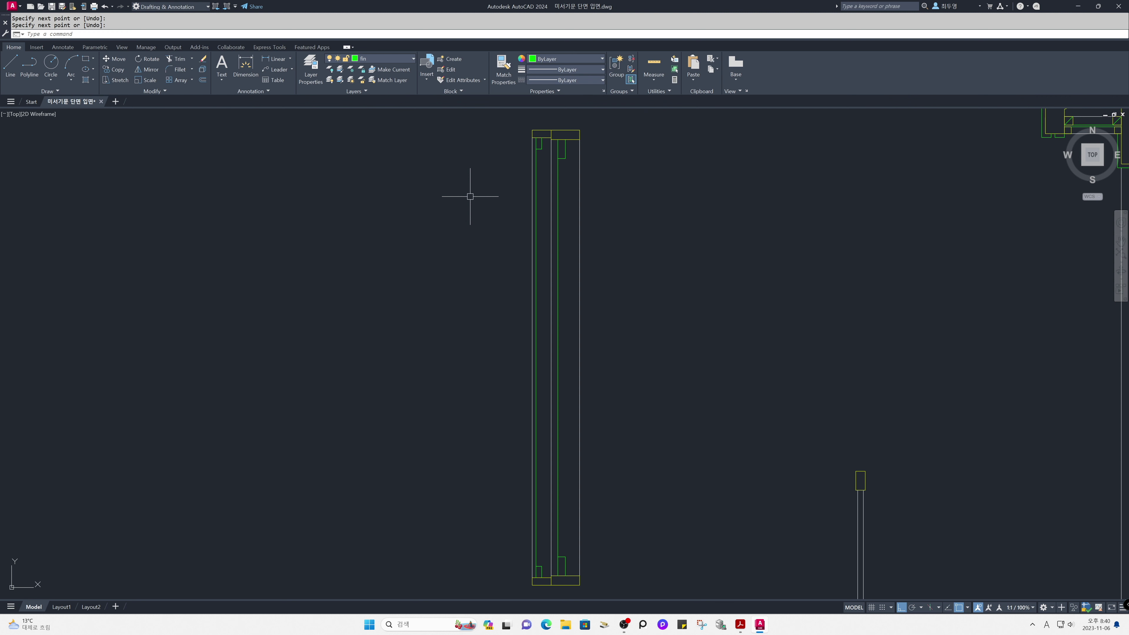
Copy the left sash's vertical line to the midpoint and the right corner of its upper rail
text(z)
key(space)
text(p)
key(space)
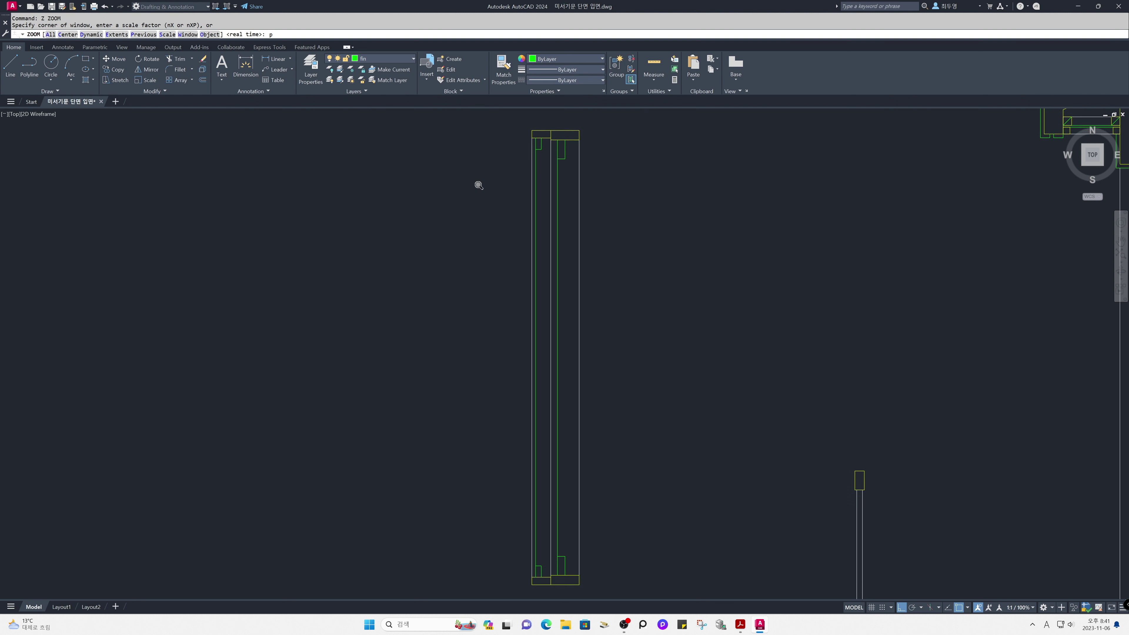
text(z)
key(space)
click(406, 163)
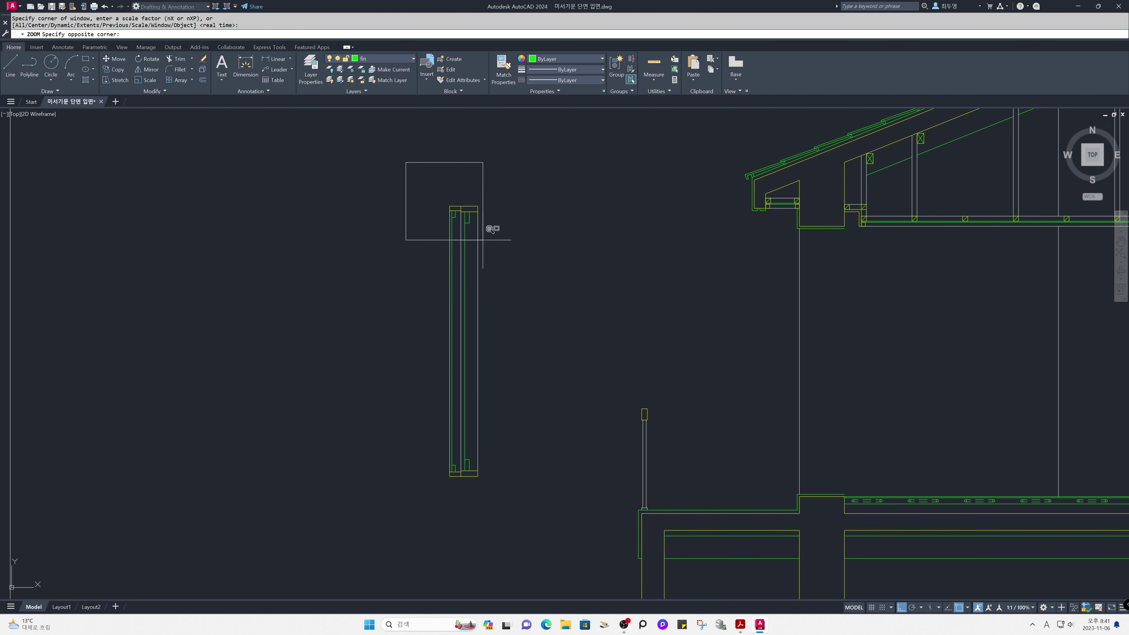
click(512, 265)
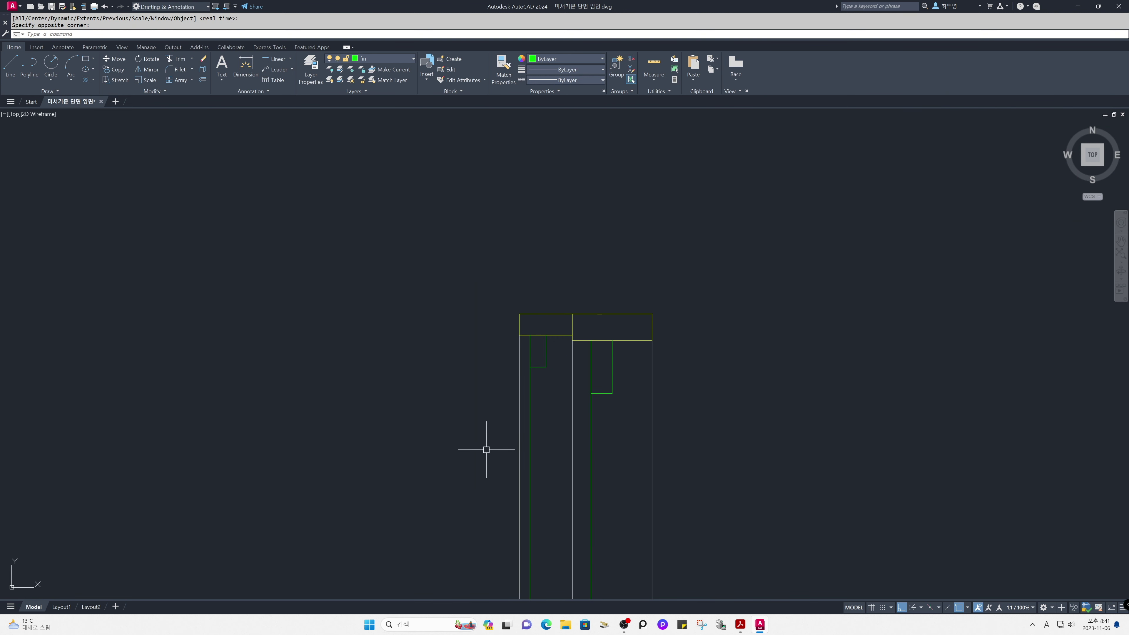
text(co)
key(space)
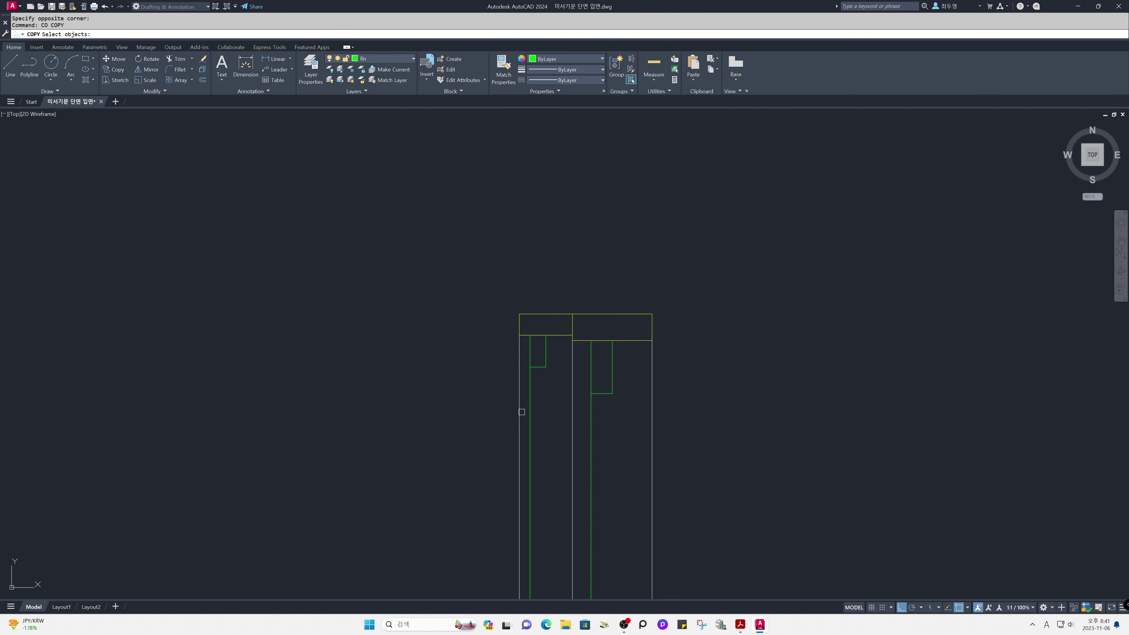
click(532, 398)
key(space)
click(529, 367)
click(538, 367)
click(545, 367)
key(space)
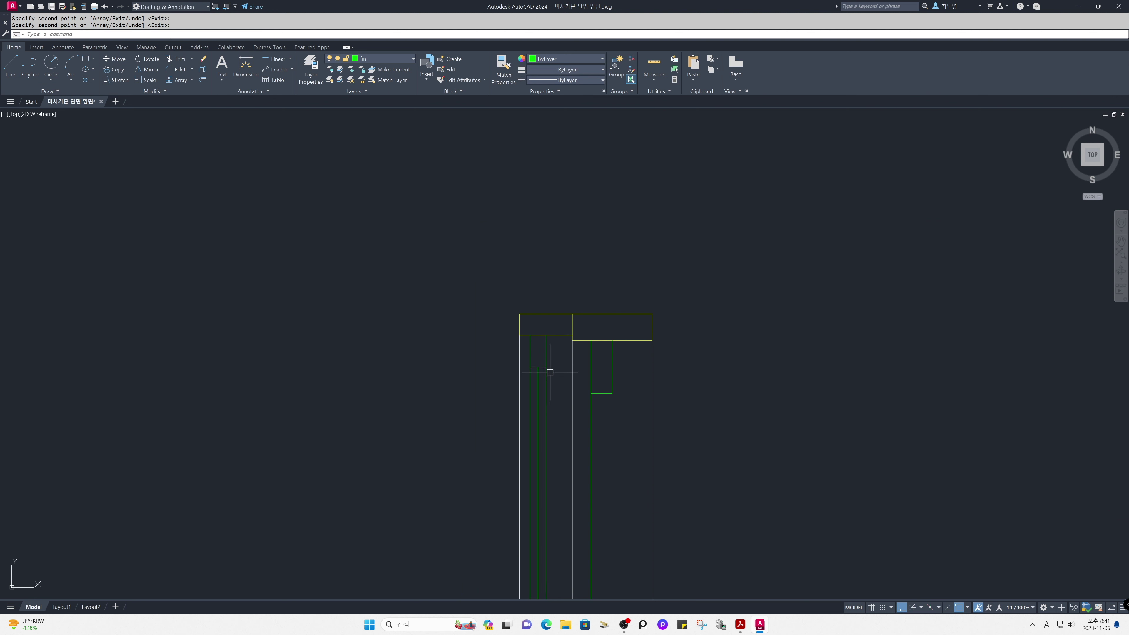
Copy the right sash's vertical line to the midpoint and the right corner of its upper rail
key(space)
click(589, 404)
key(space)
click(590, 393)
click(601, 393)
click(612, 393)
key(space)
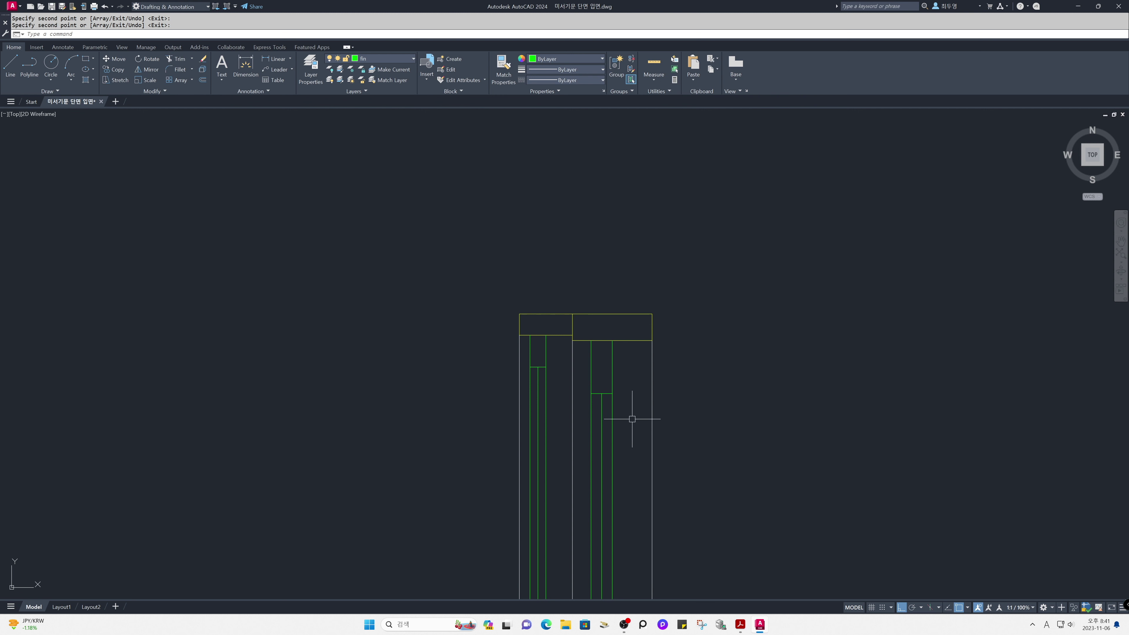
Move the outer vertical lines of both sashes onto the hat layer, leaving the centre lines as they are
click(590, 412)
click(545, 399)
click(529, 375)
click(395, 60)
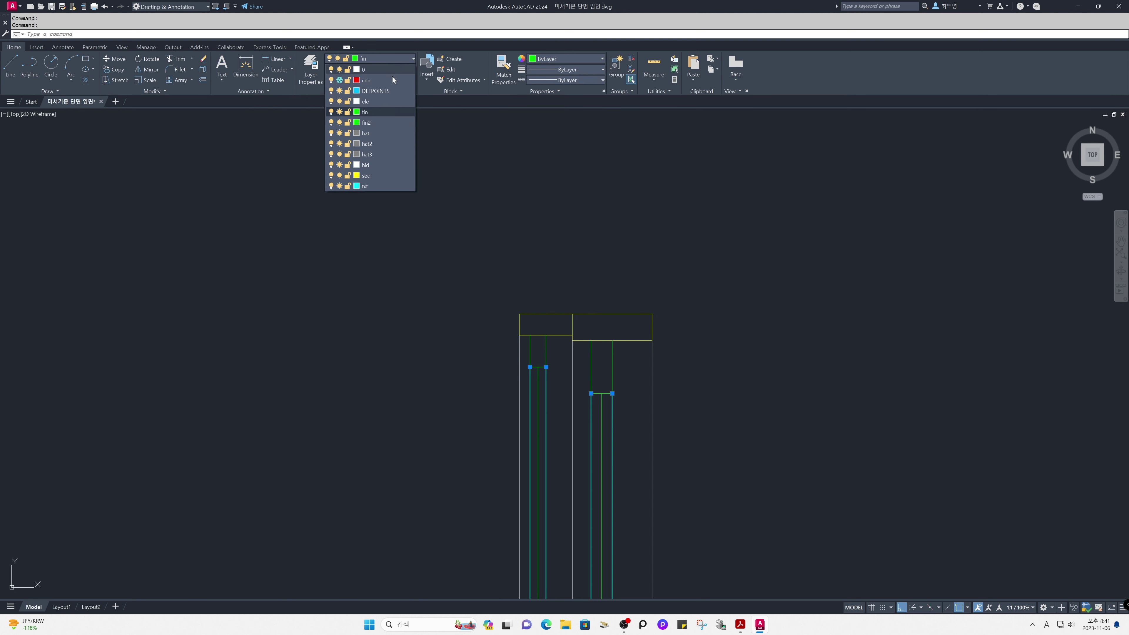
click(391, 128)
key(Escape)
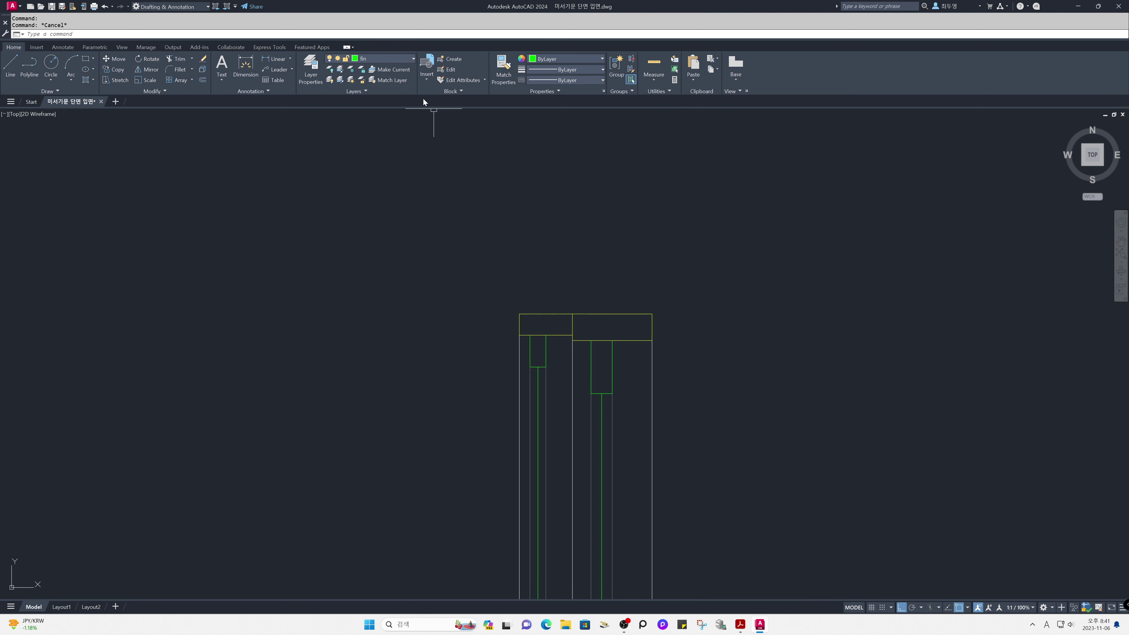
Make hat the current layer and offset the right side of each upper sash rail 10 to the right
click(402, 60)
click(391, 127)
text(o)
key(Return)
text(10)
key(Return)
click(546, 350)
click(562, 351)
click(614, 360)
click(626, 361)
key(Return)
Move the two short offset lines beside the upper sash rails onto the hat layer
click(617, 362)
click(551, 351)
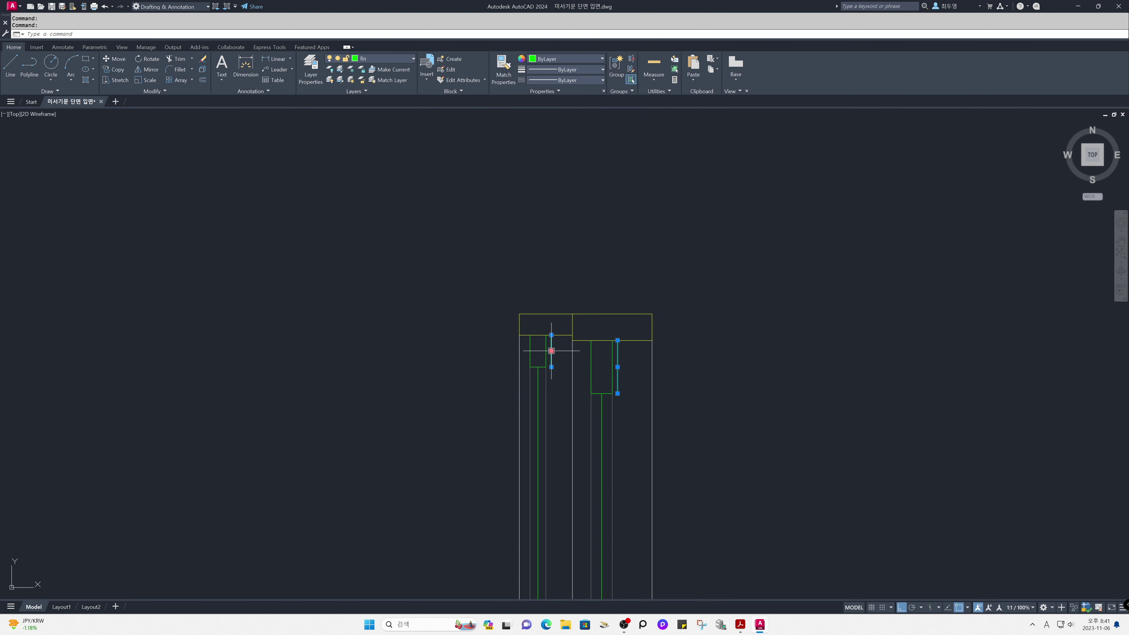
click(397, 61)
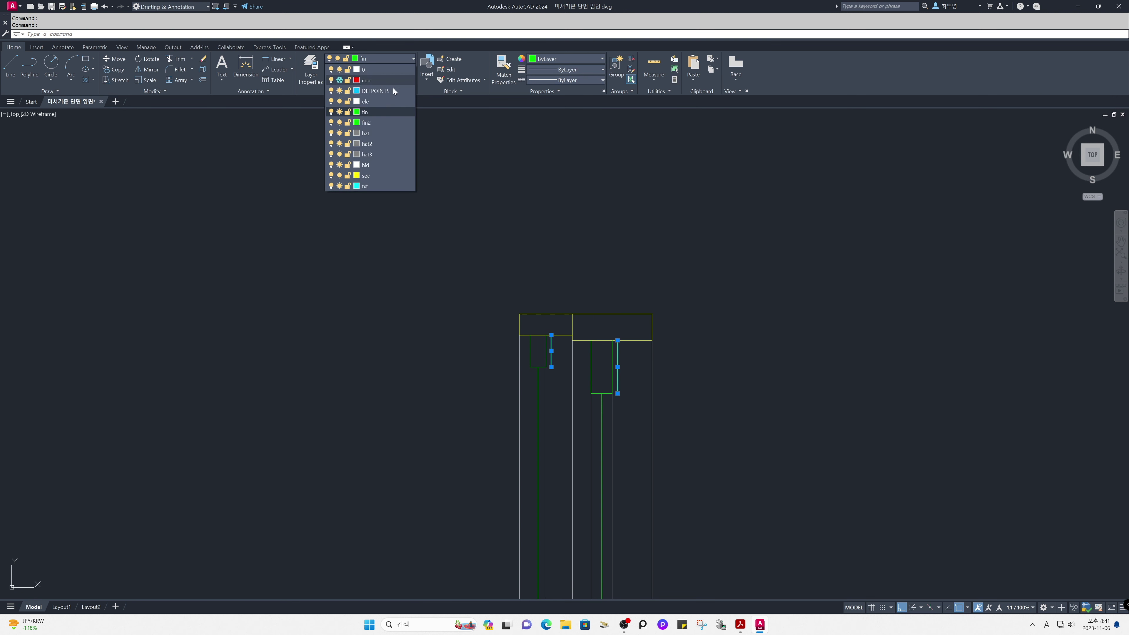
click(389, 135)
key(Escape)
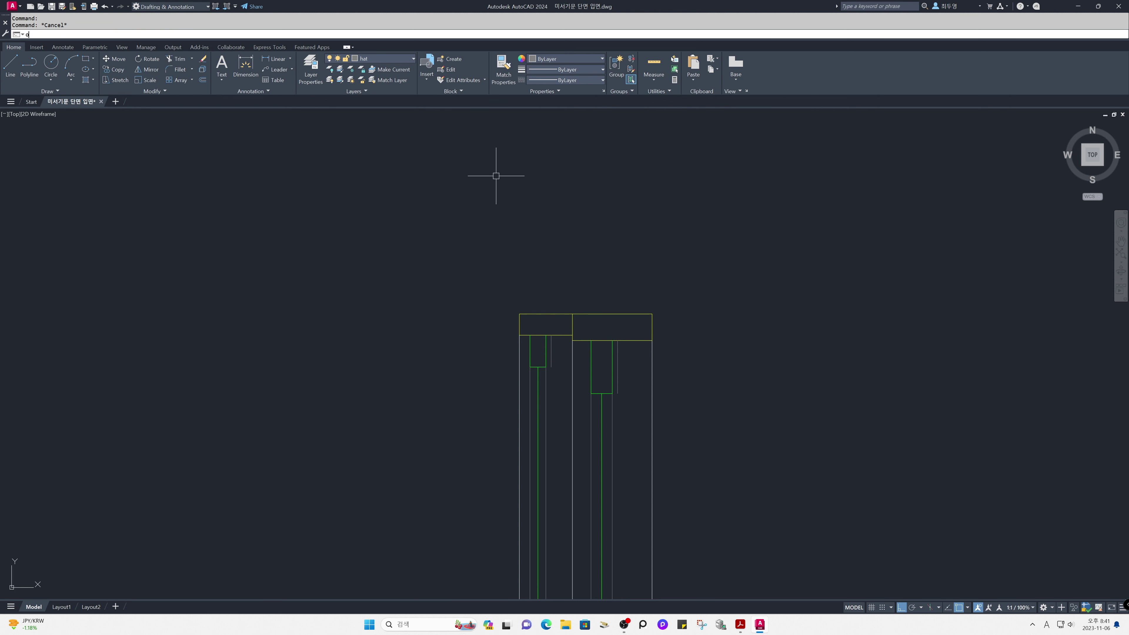
Offset the short hat line beside the left sash's upper rail 30 to the right
key(Return)
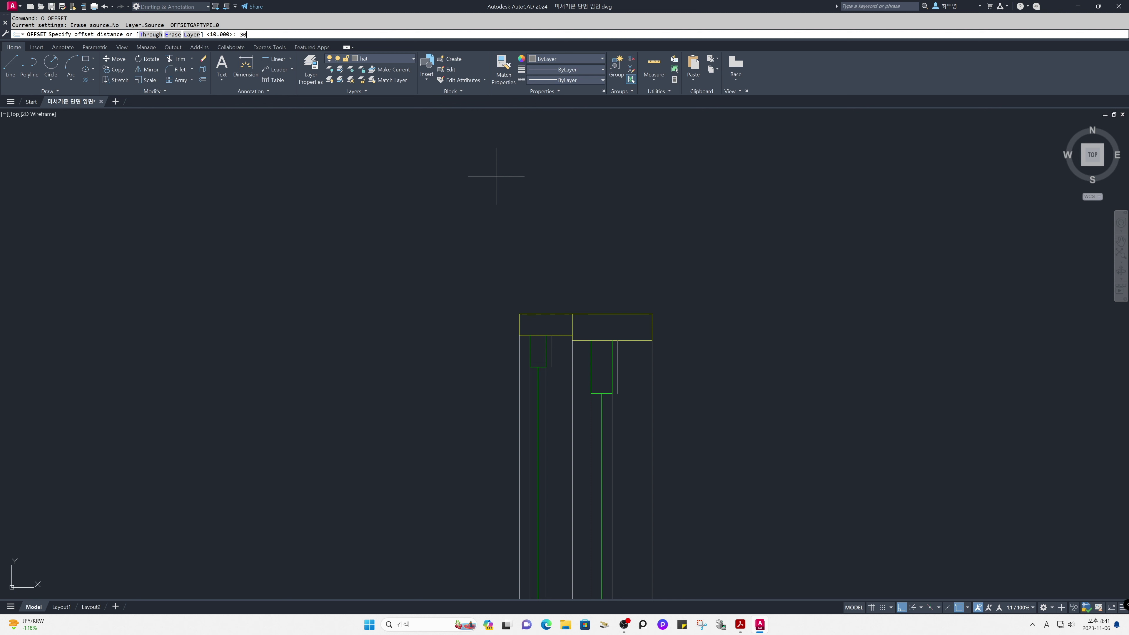
key(Return)
click(554, 356)
click(563, 355)
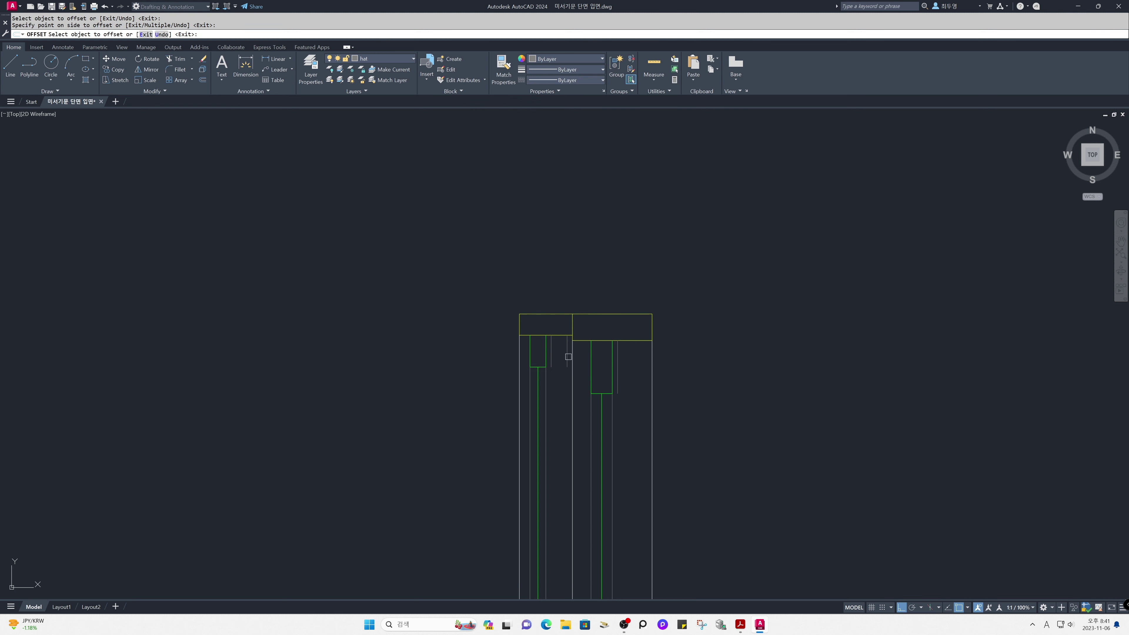
key(Return)
Offset the short hat line beside the right sash's upper rail to the right by the rail's width
key(Return)
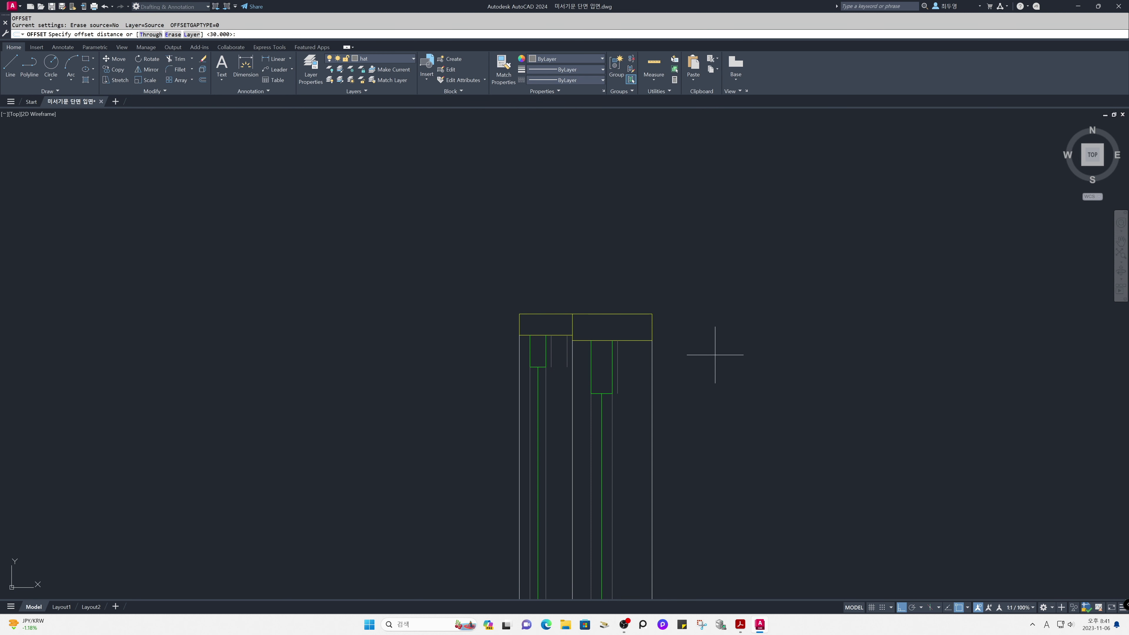
key(Return)
click(617, 366)
click(644, 372)
key(Return)
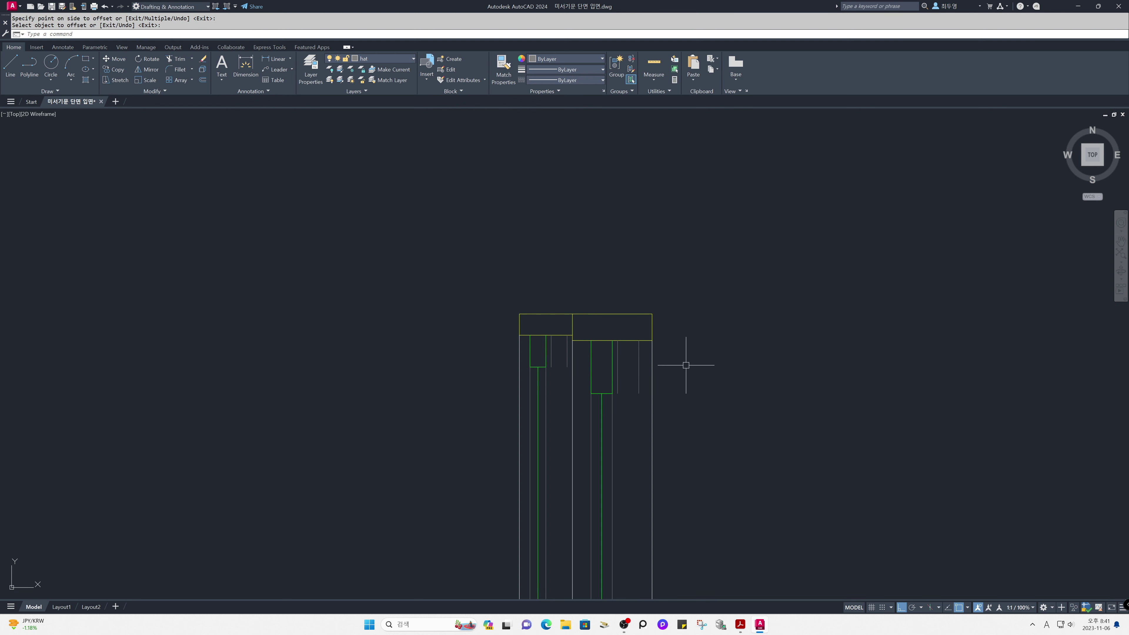
Extend the four short hat lines beside the upper sash rails down to the door's lower sills
text(z)
key(Return)
text(p)
key(Return)
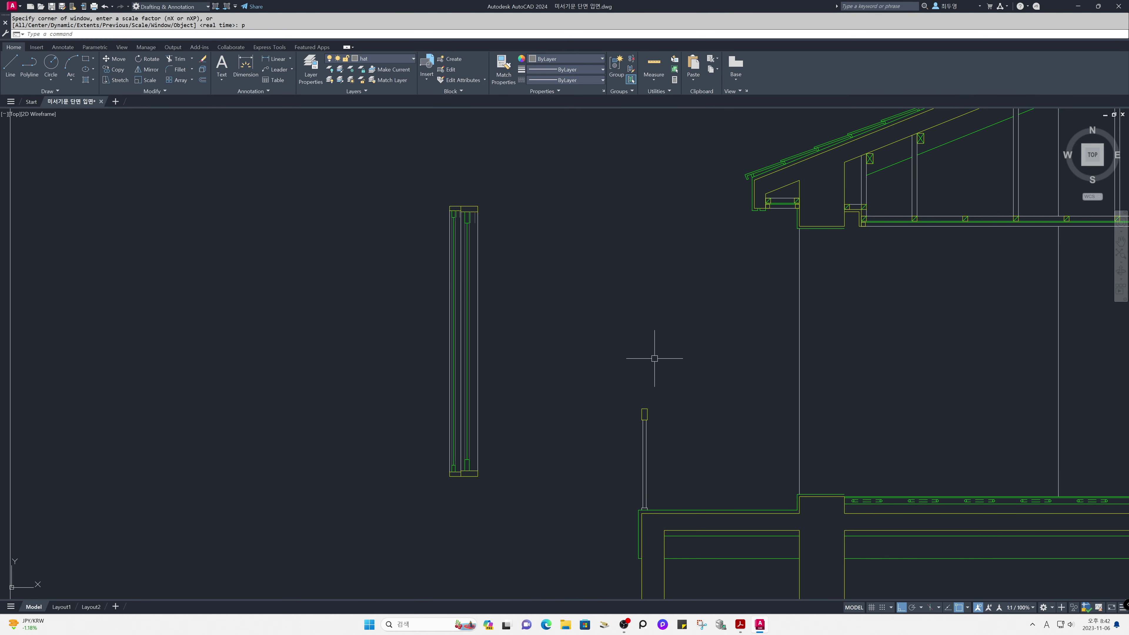
key(Return)
click(420, 194)
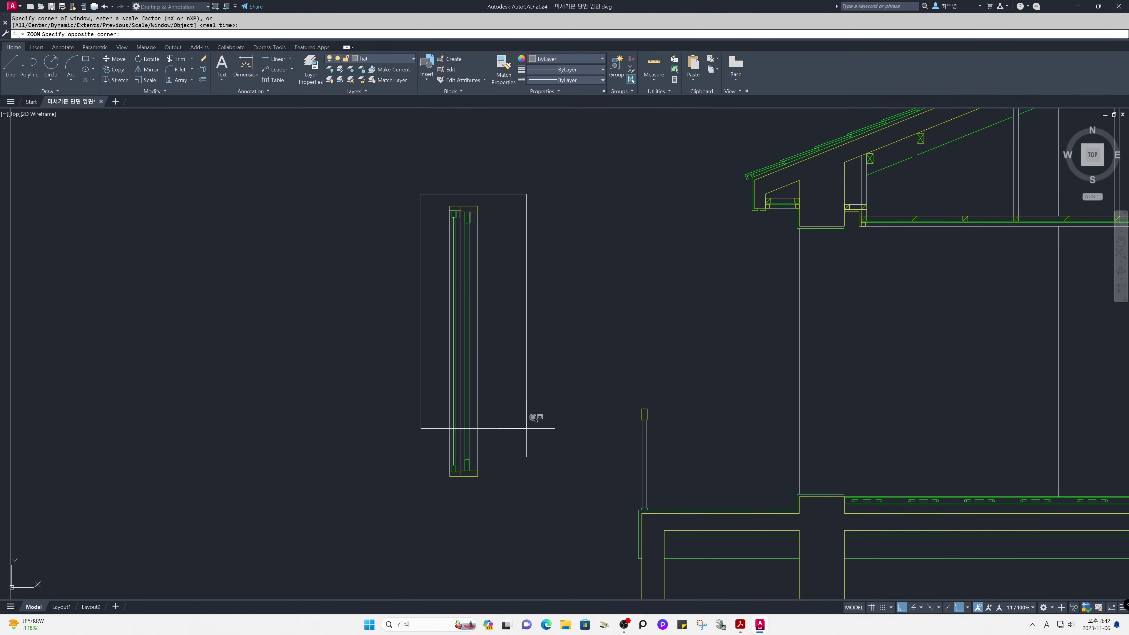
click(536, 488)
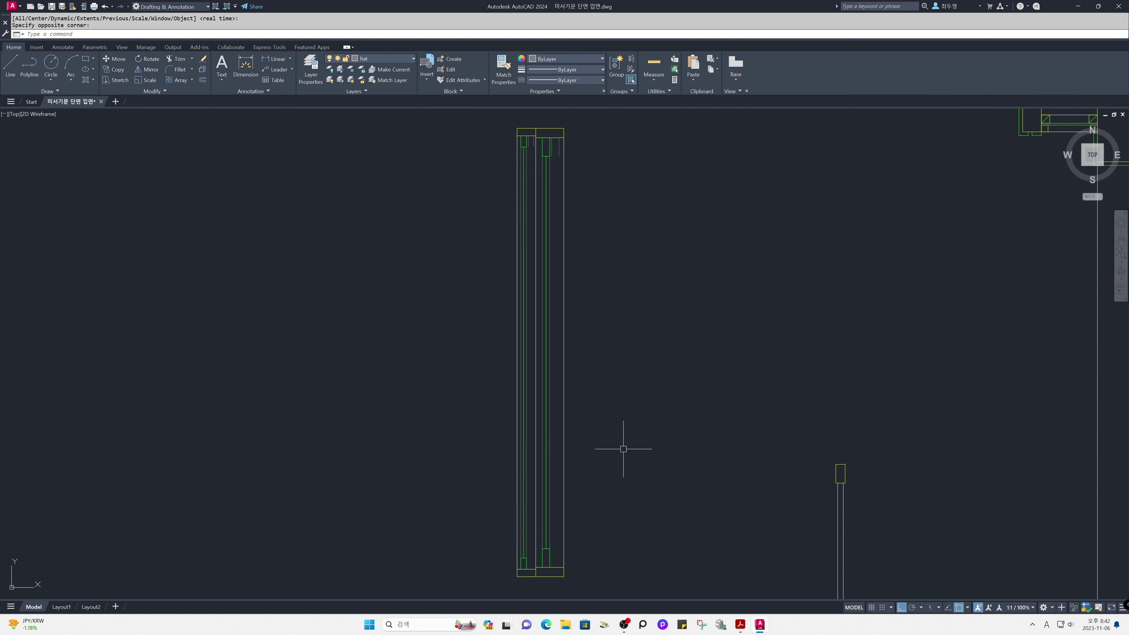
text(ex)
key(Return)
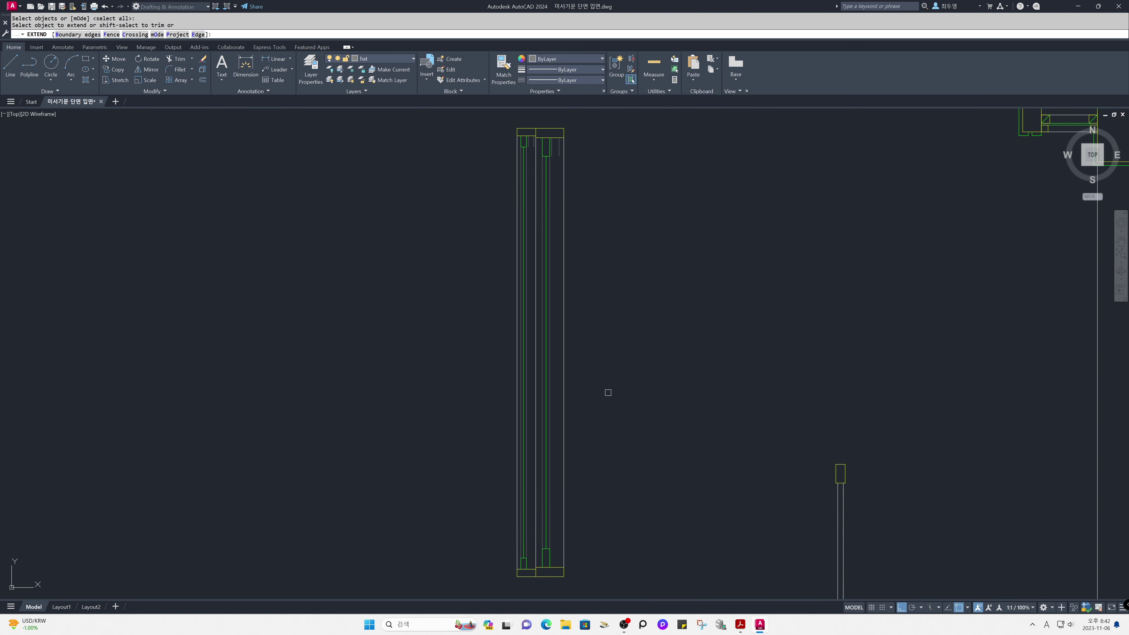
click(559, 150)
click(551, 154)
click(535, 154)
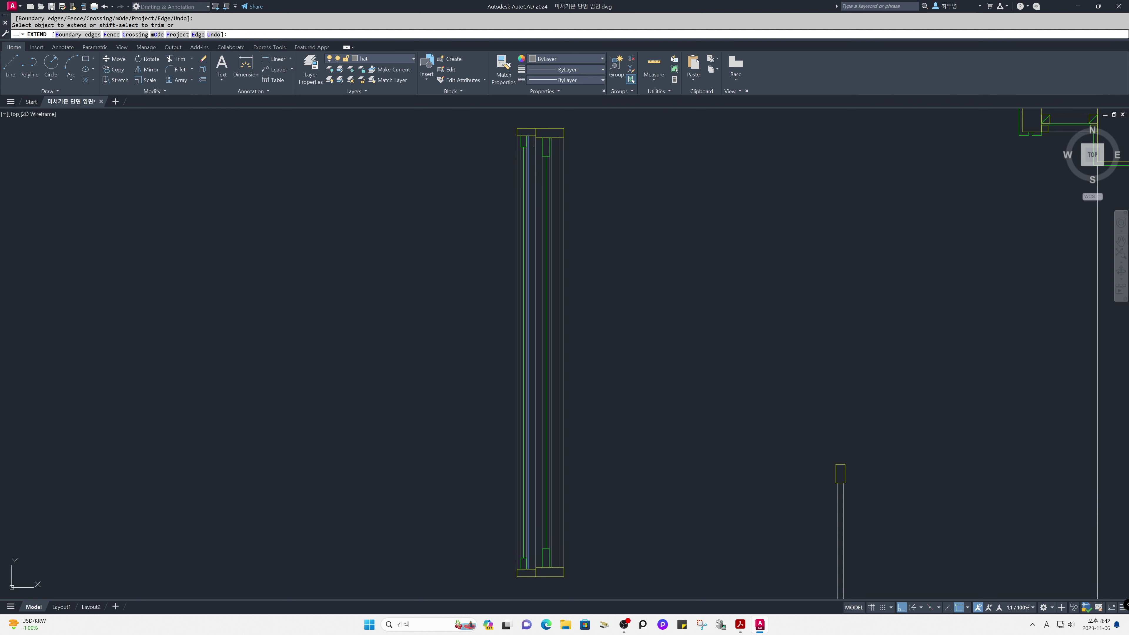
key(Return)
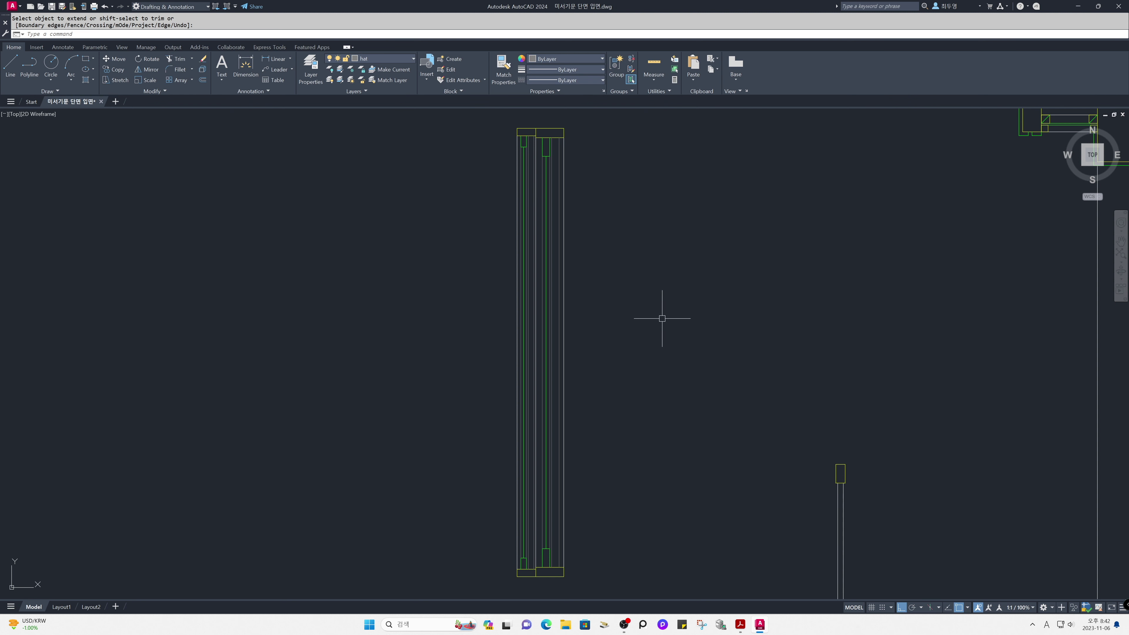
Group all objects of the sliding door section
text(z)
key(Return)
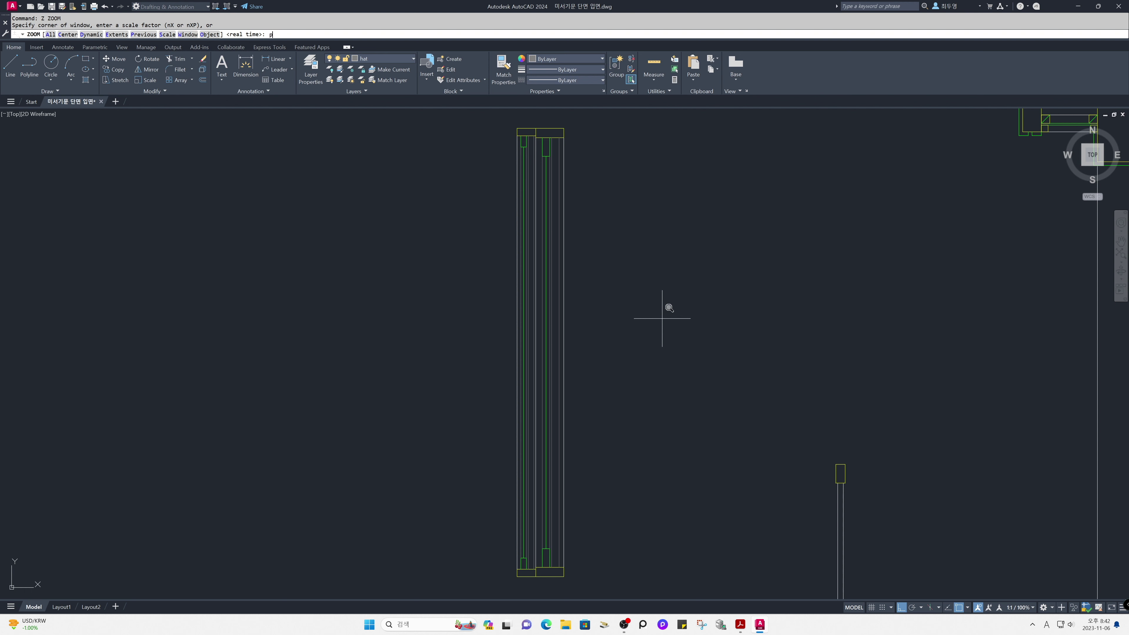
text(p)
key(Return)
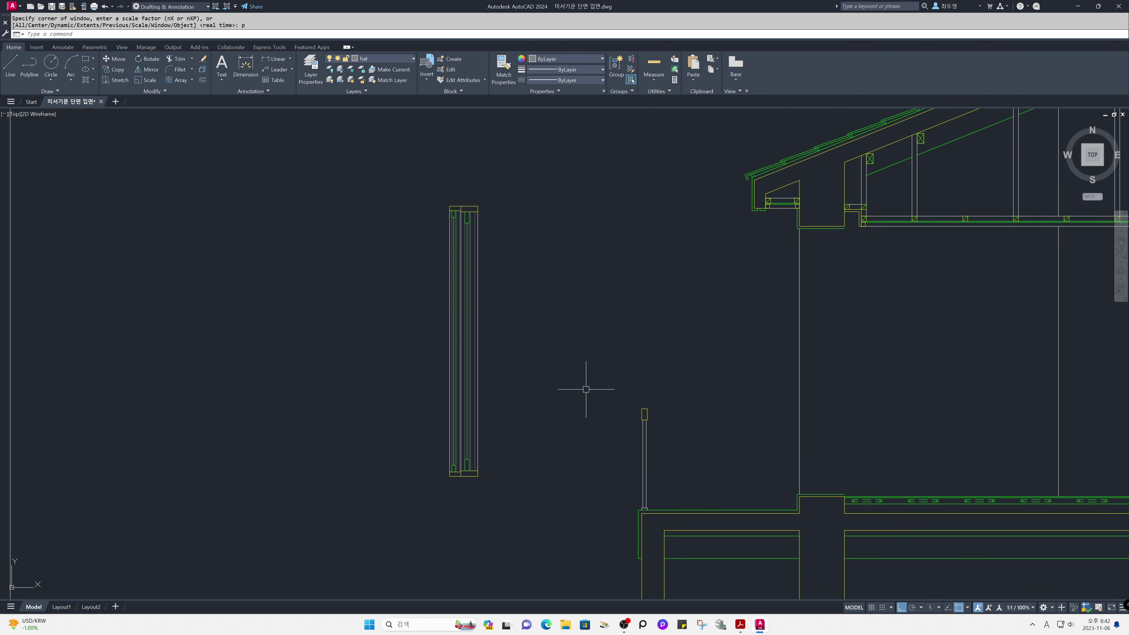
text(g)
key(Return)
click(548, 514)
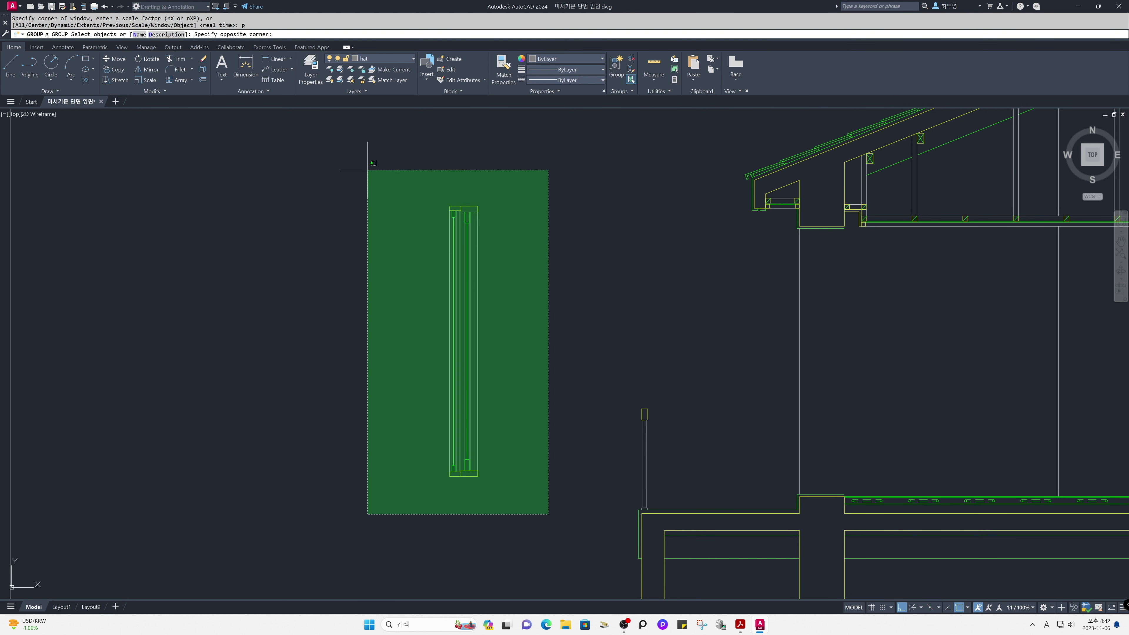
click(367, 169)
key(Return)
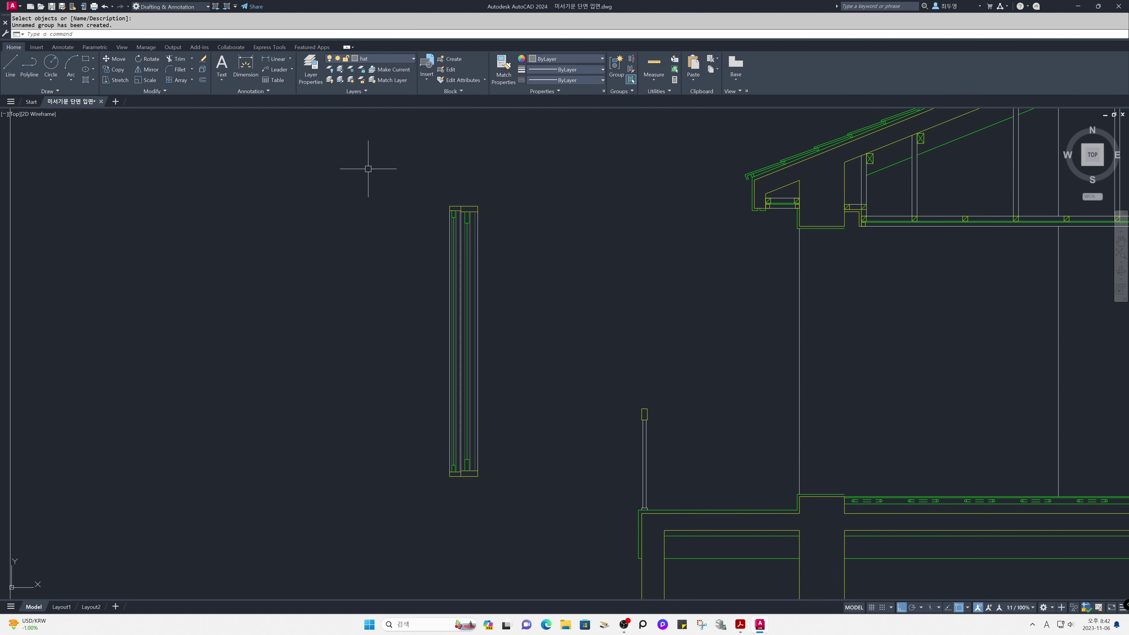
Move the door group from its upper right corner to the lower right corner of the lintel in the building section
text(m)
key(Return)
click(477, 205)
key(Return)
click(478, 206)
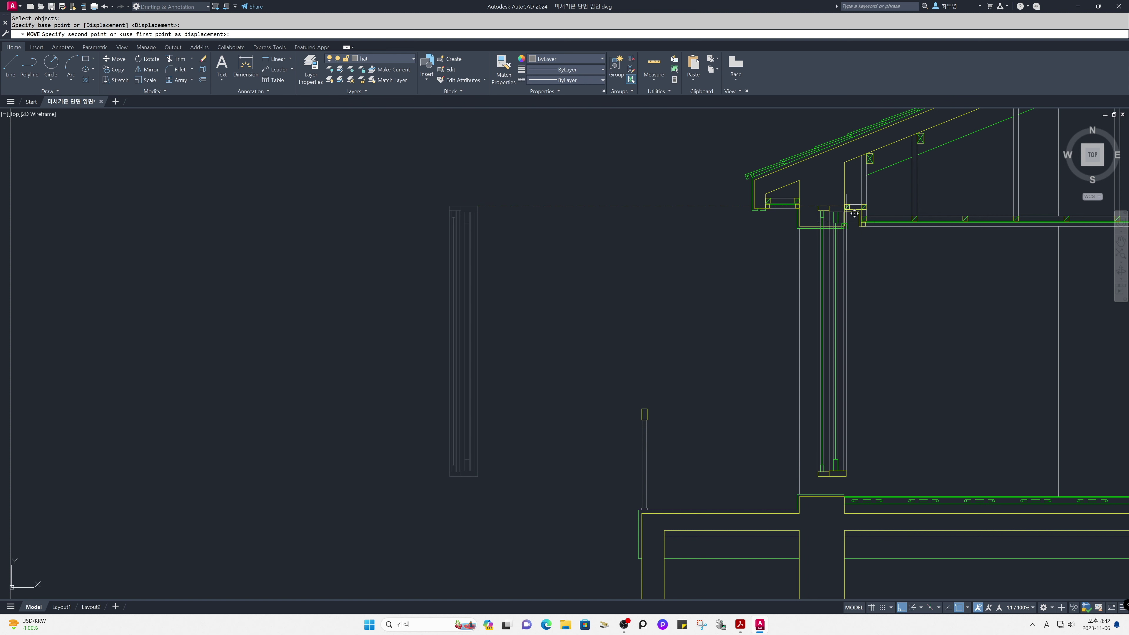
click(843, 228)
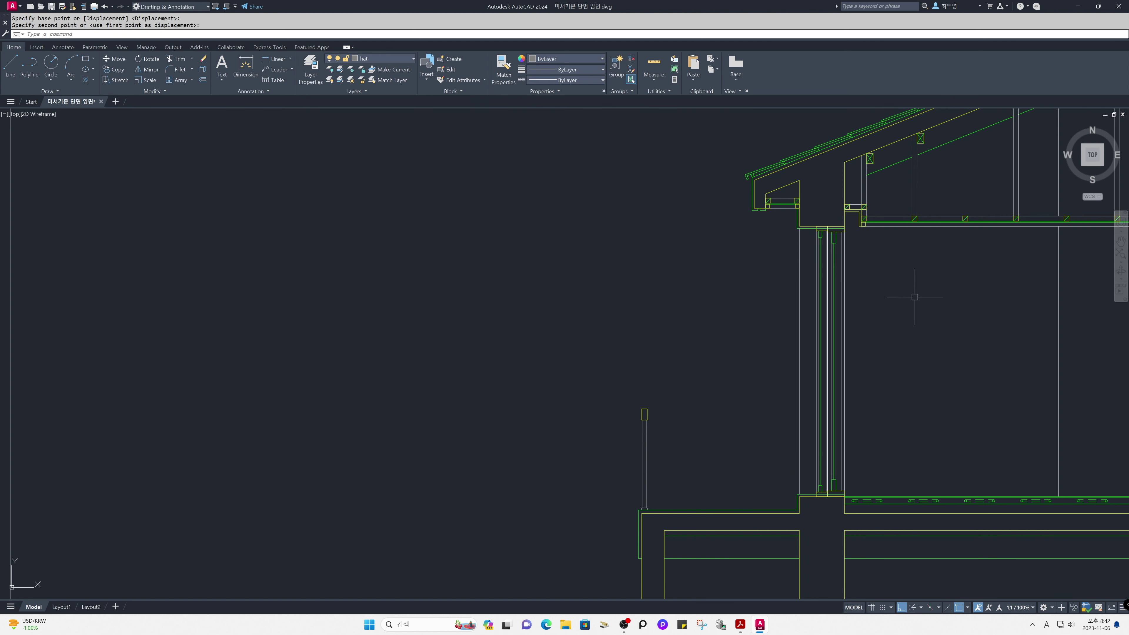
Move the door group a further 25 to the right in the wall opening
mouse_move(925, 305)
middle_down()
mouse_move(839, 312)
mouse_move(639, 299)
middle_up()
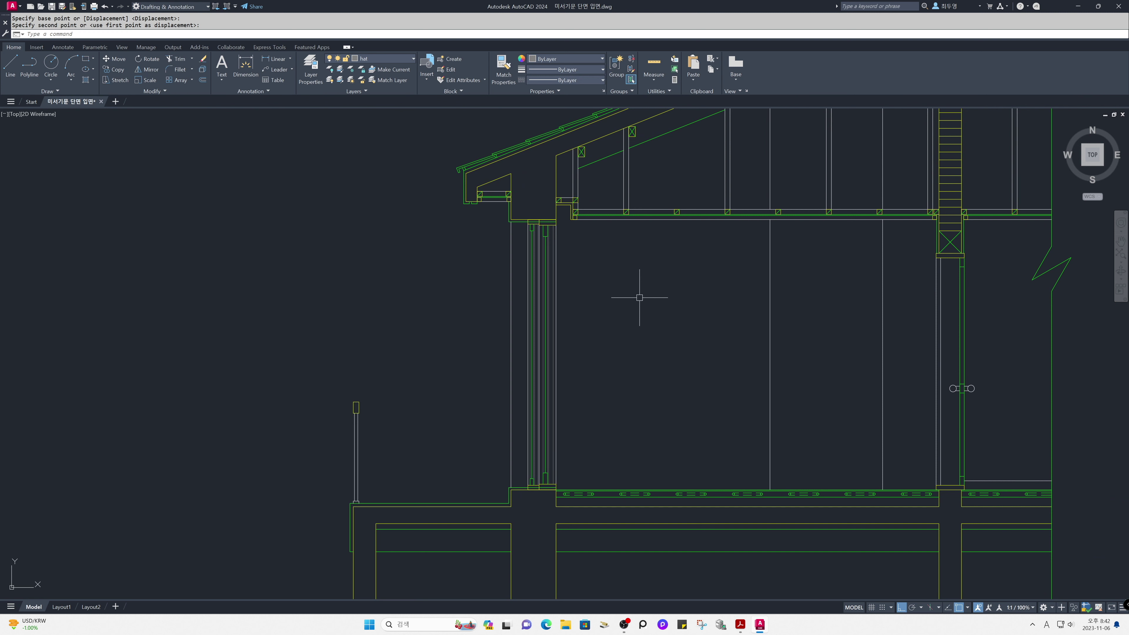
text(m)
key(Return)
text(p)
key(Return)
key(Return)
click(598, 311)
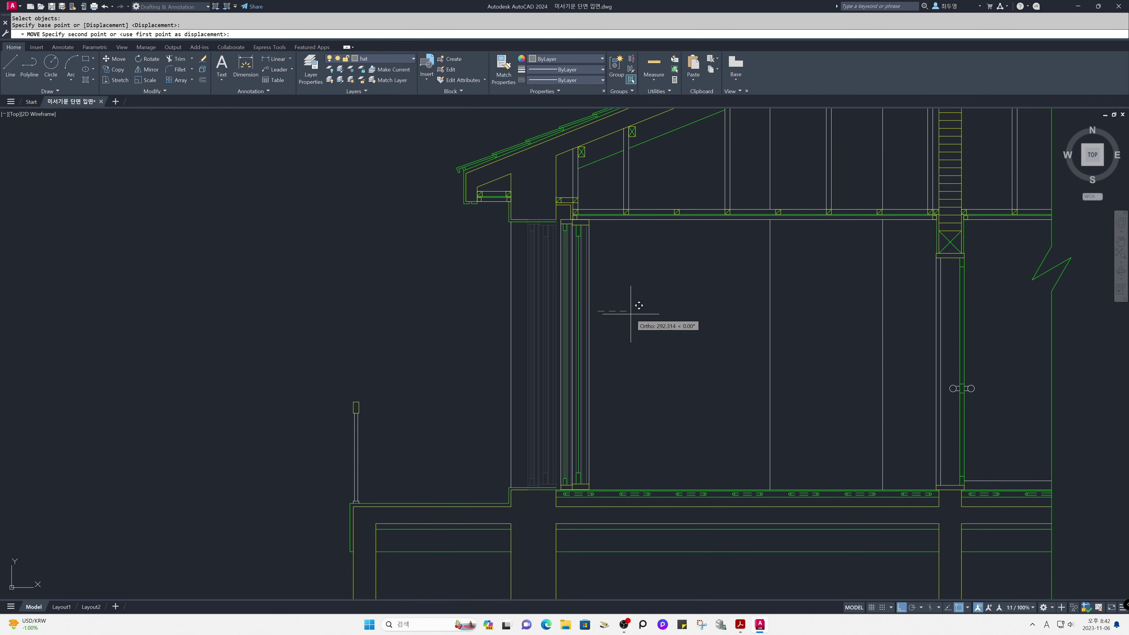
key(Return)
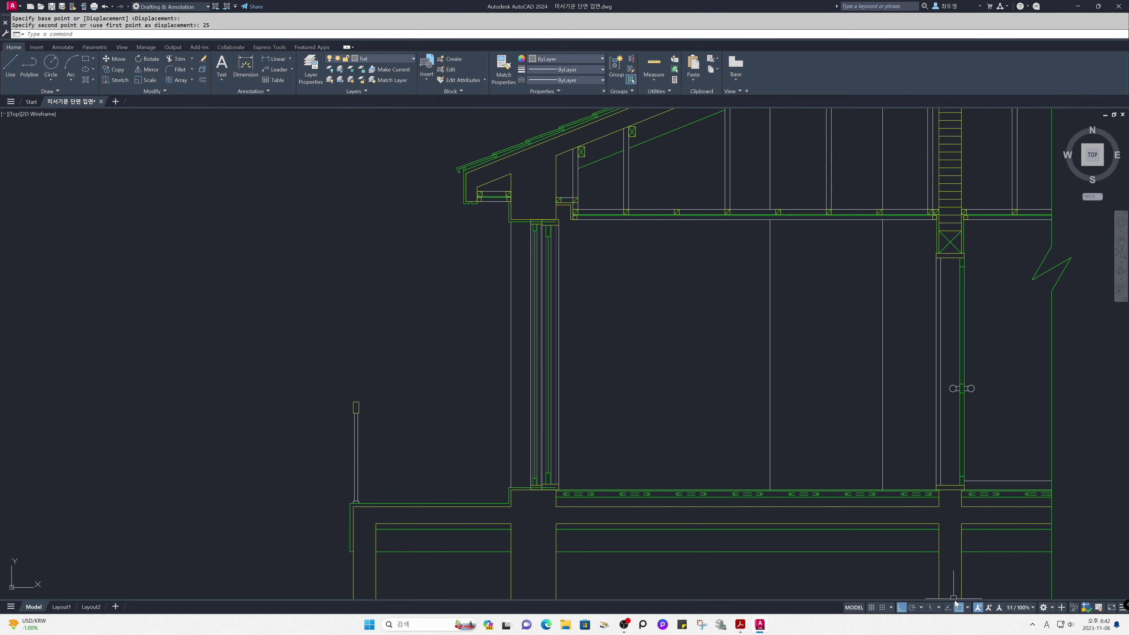
Toggle the midpoint object snap and shorten the finish line under the lintel to the outer edge of the door frame
click(966, 607)
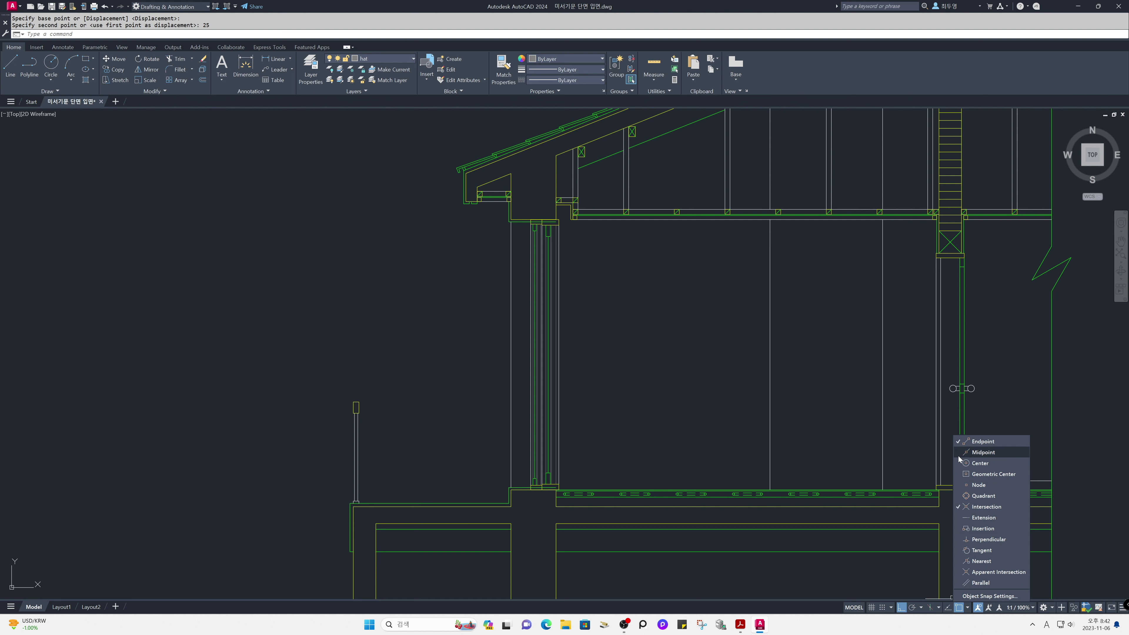
click(991, 456)
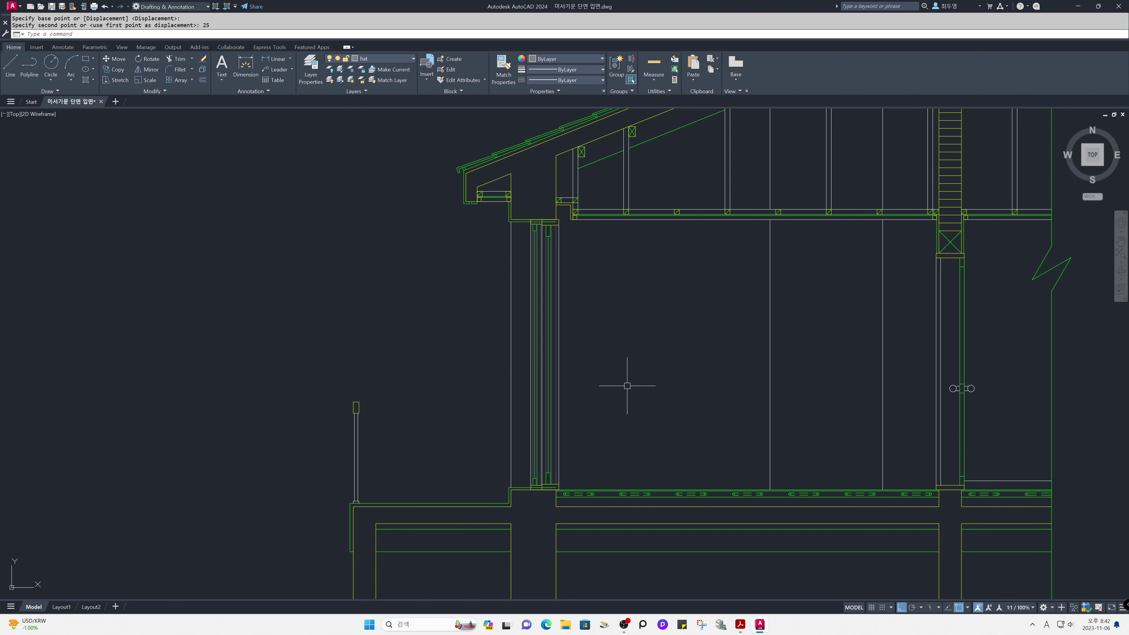
text(z)
key(Return)
click(440, 142)
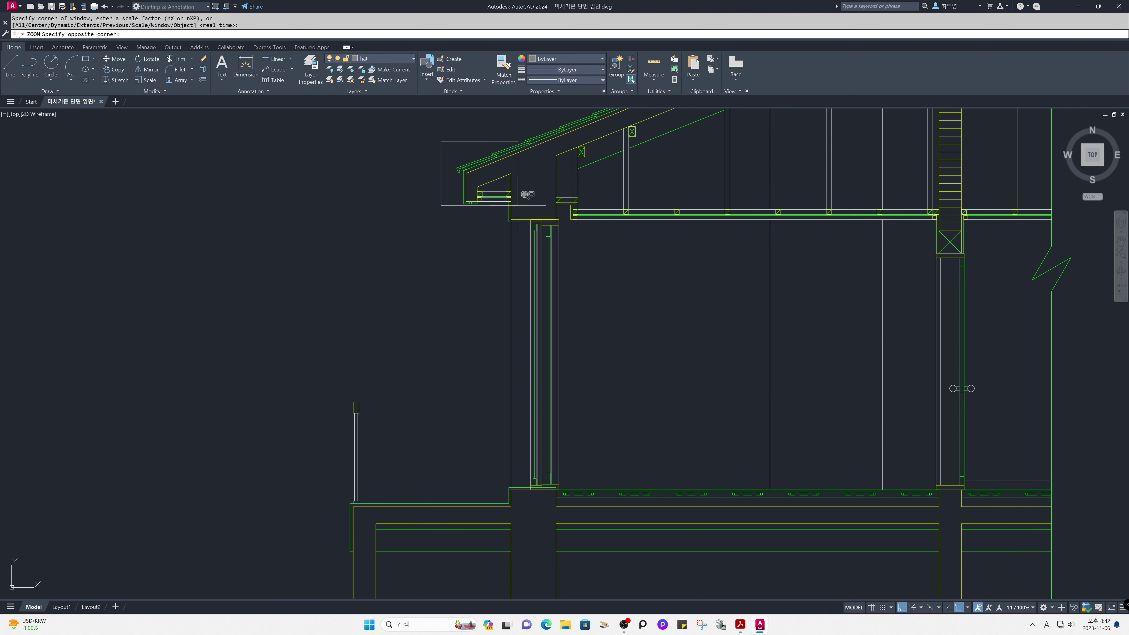
click(596, 266)
click(690, 426)
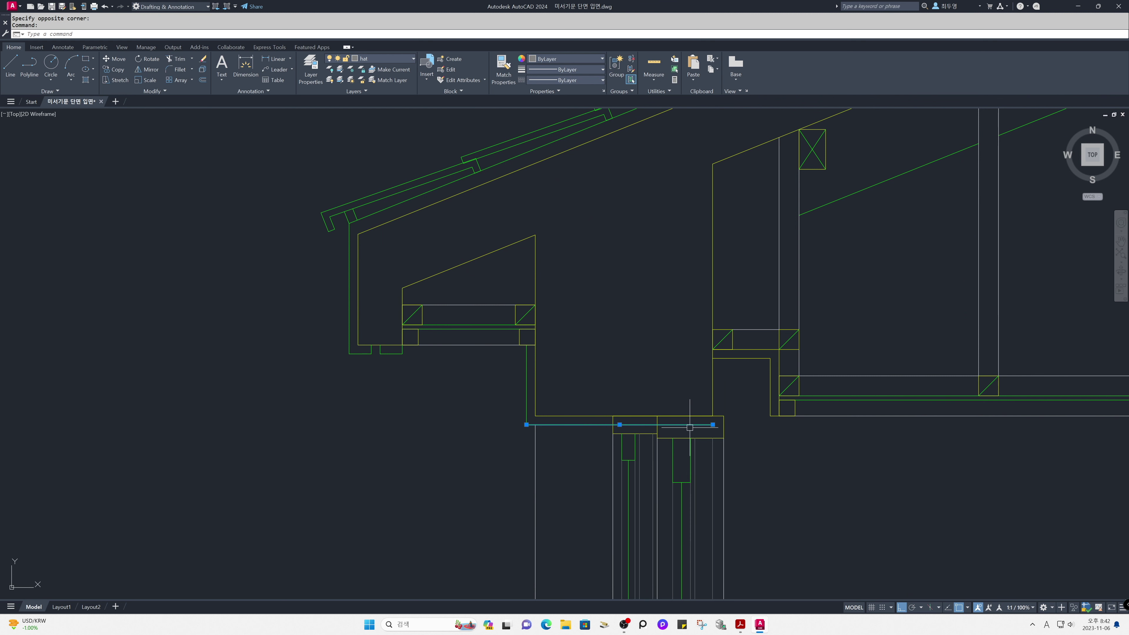
click(712, 424)
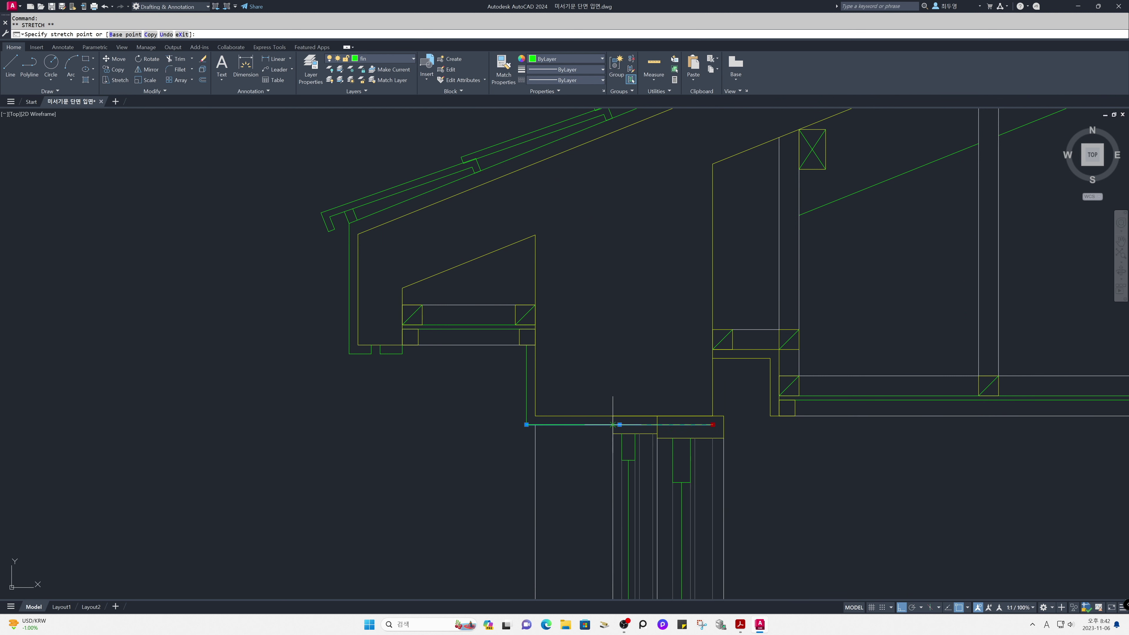
key(Escape)
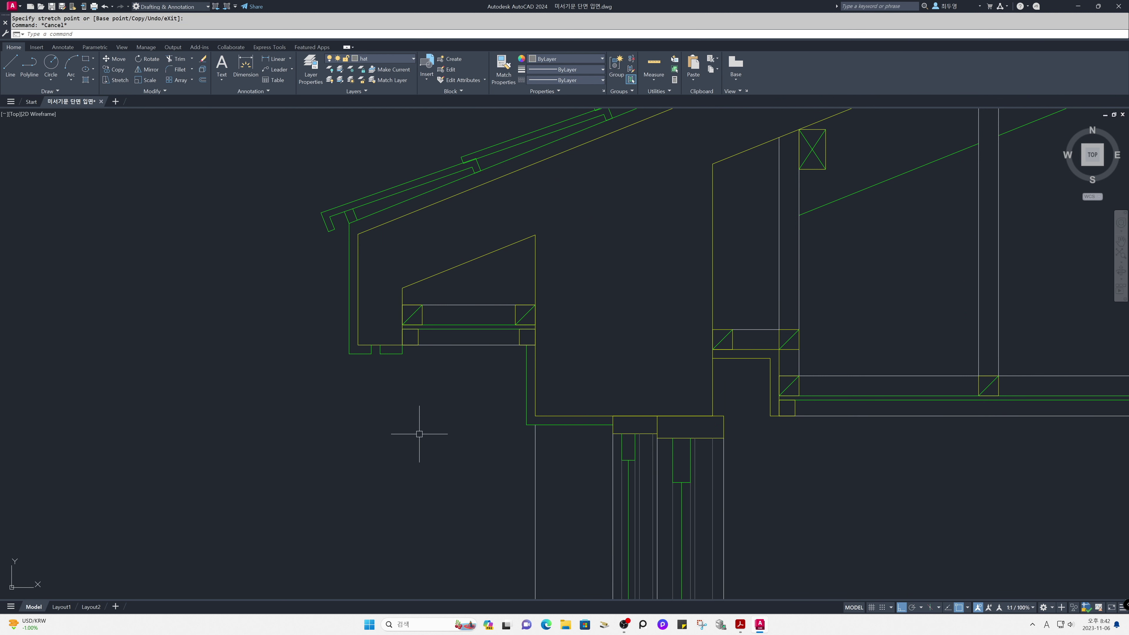
Shorten the finish line at the door's threshold to the outer edge of the lower frame
text(z)
key(Return)
text(p)
key(Return)
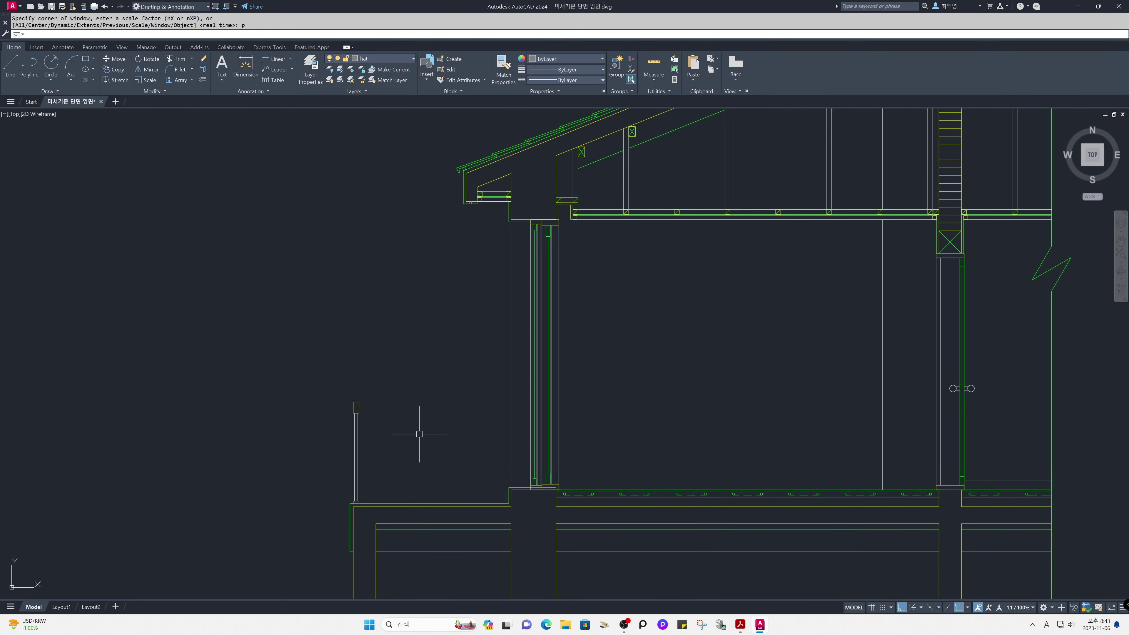
key(Return)
click(469, 432)
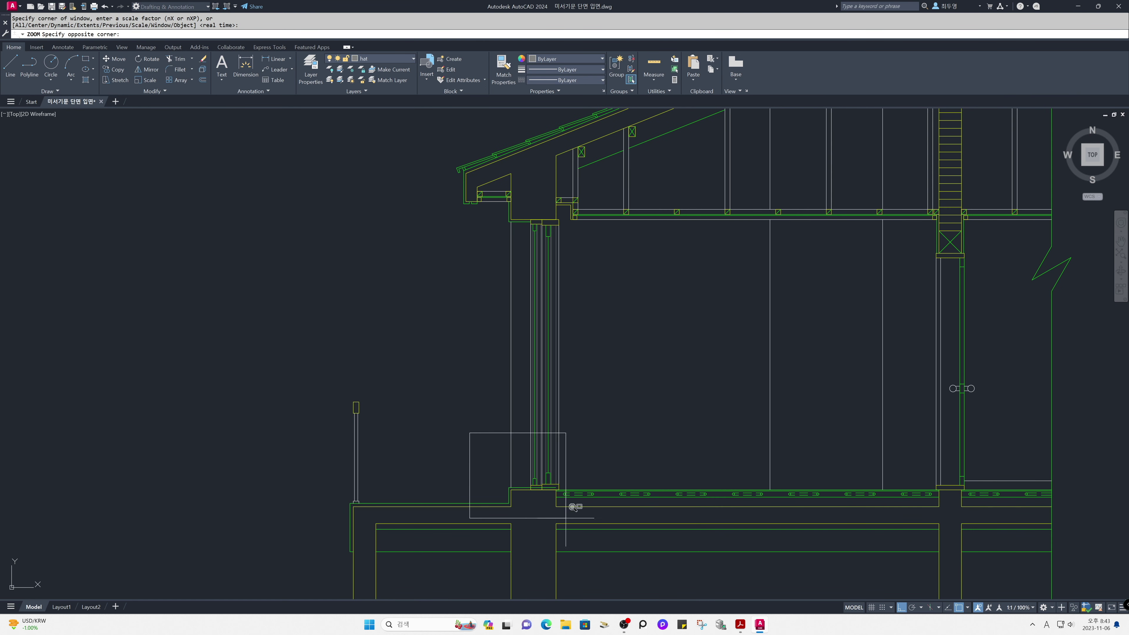
click(608, 528)
click(652, 362)
click(661, 362)
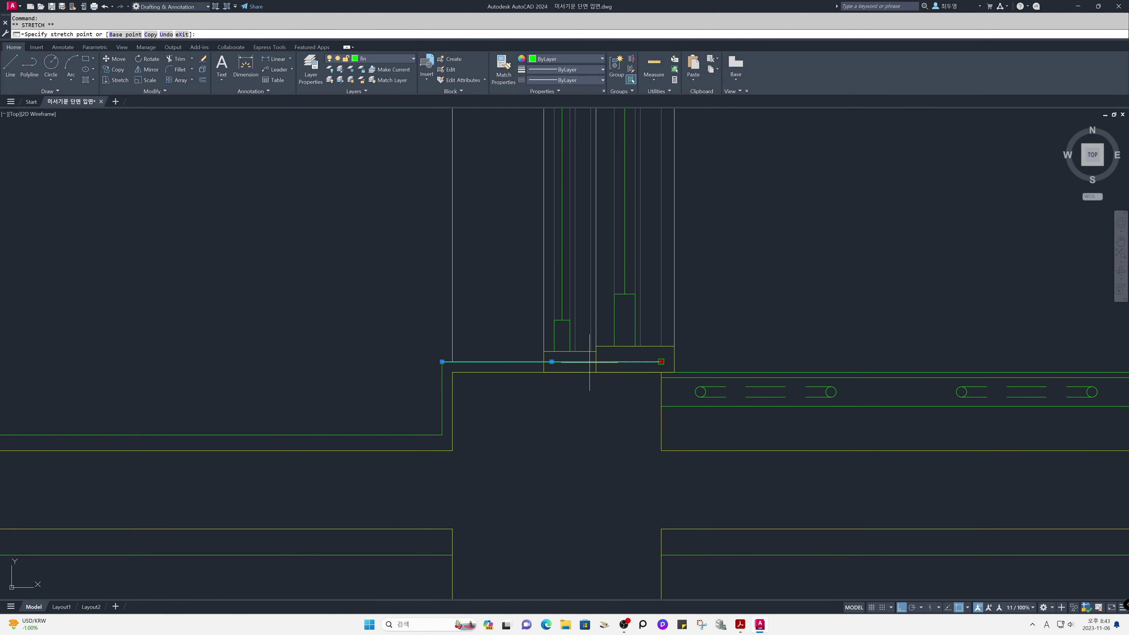
click(545, 369)
key(Escape)
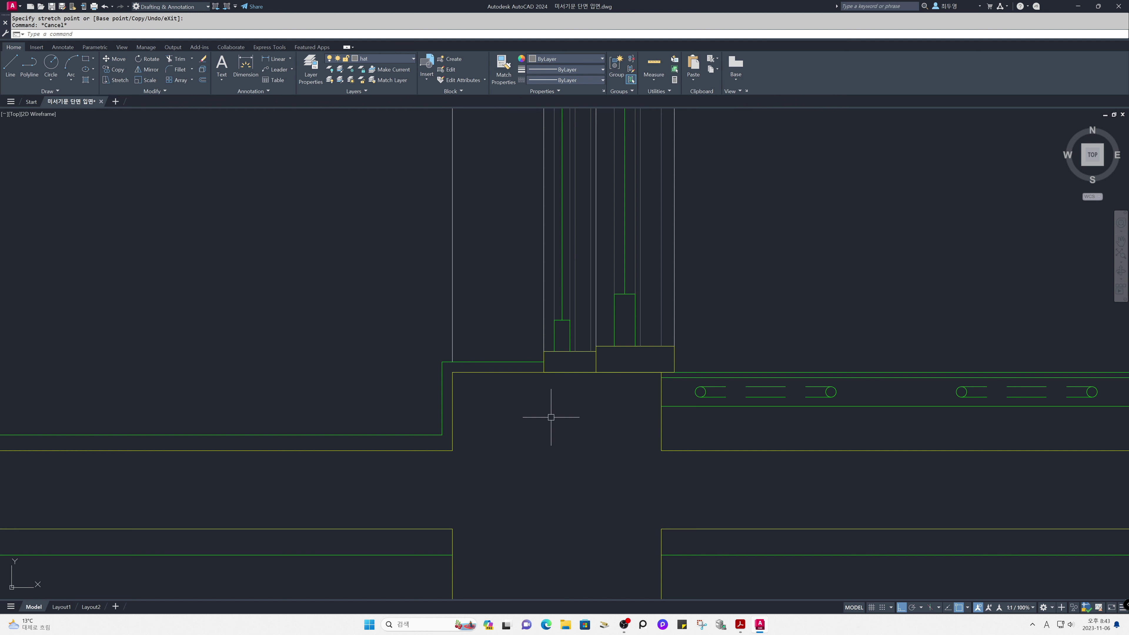
Thaw the cen layer
text(z)
key(Return)
text(p)
key(Return)
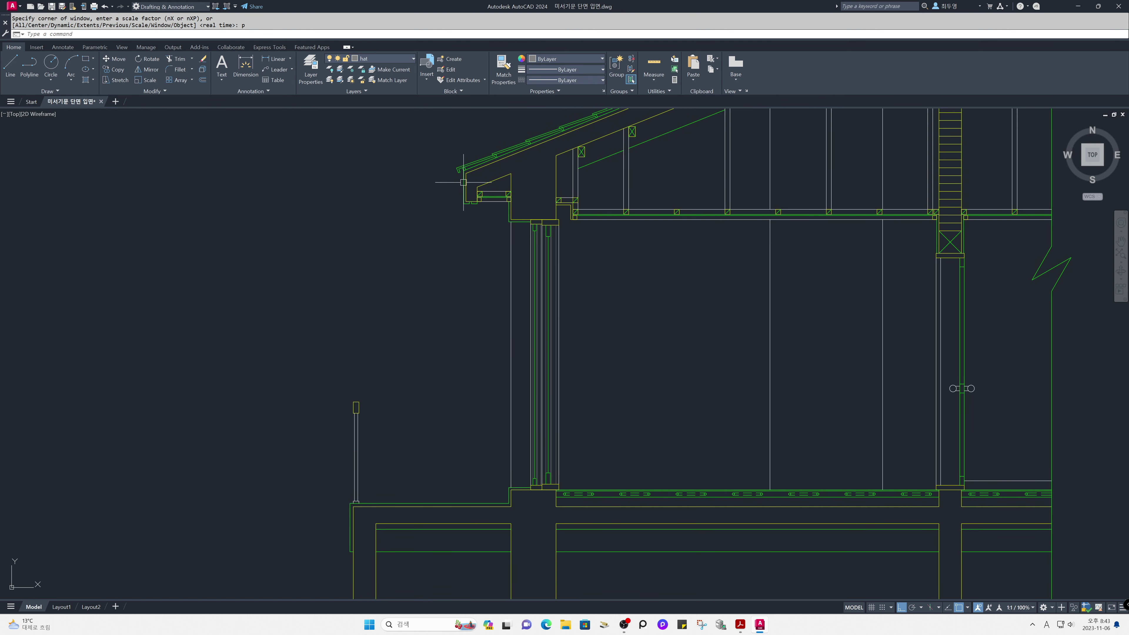
click(398, 59)
click(339, 80)
click(374, 283)
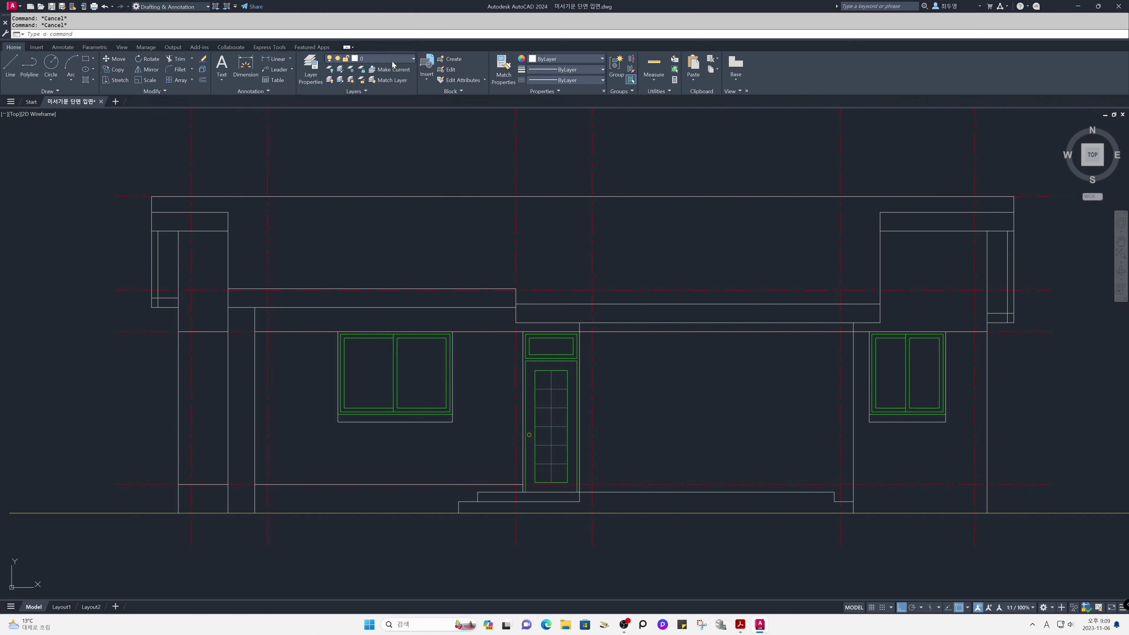
Freeze the cen layer to hide the centre lines of the building elevation
click(392, 60)
click(339, 80)
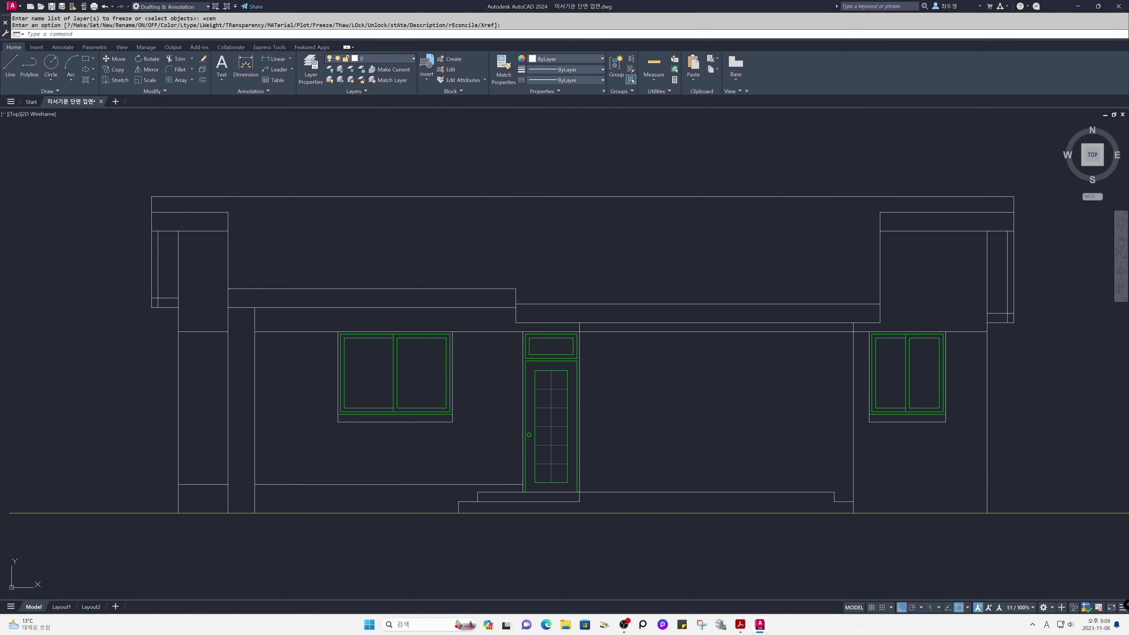
Draw a rectangle 1590 long and 2400 wide on the ele layer in the empty area beside the building elevation
middle_drag(1075, 391, 247, 378)
middle_drag(505, 382, 439, 385)
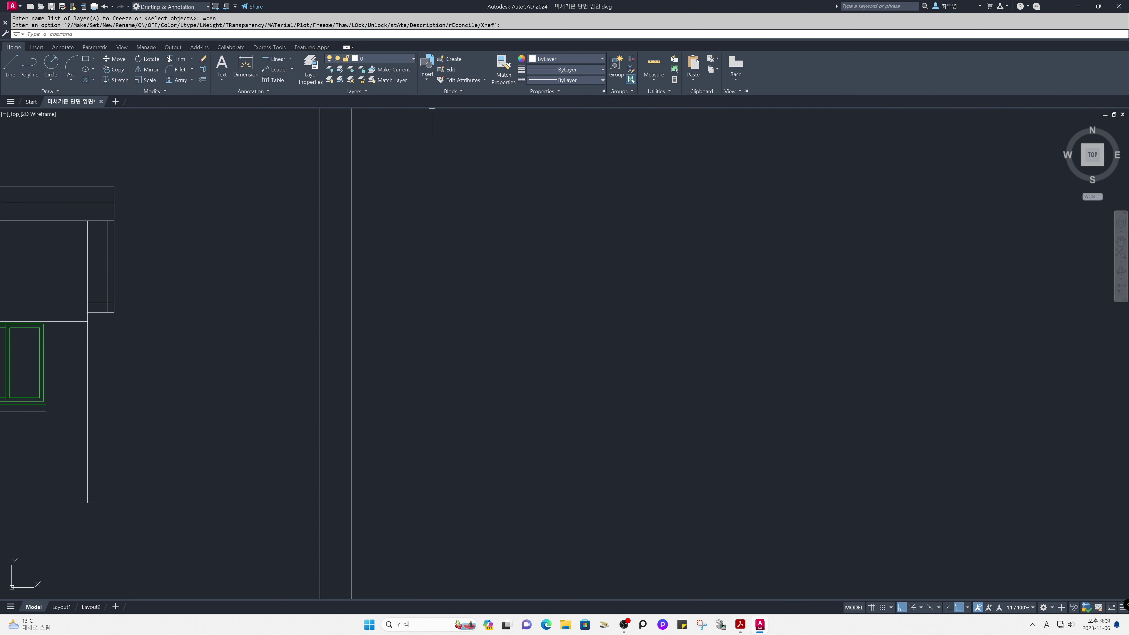
click(408, 60)
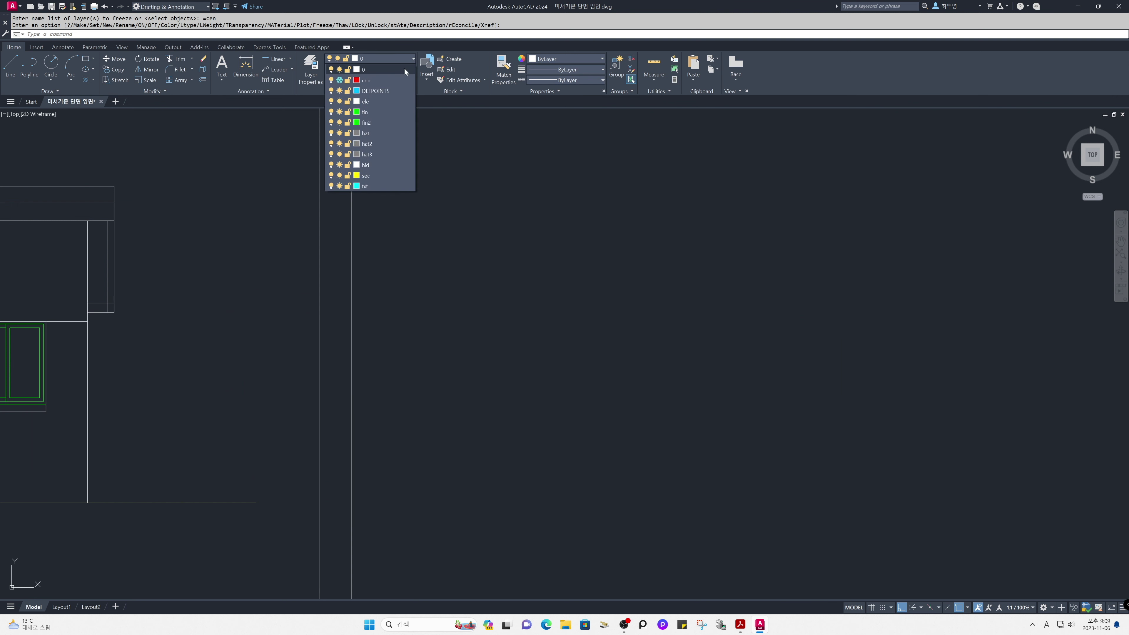
click(393, 104)
text(rec)
key(Return)
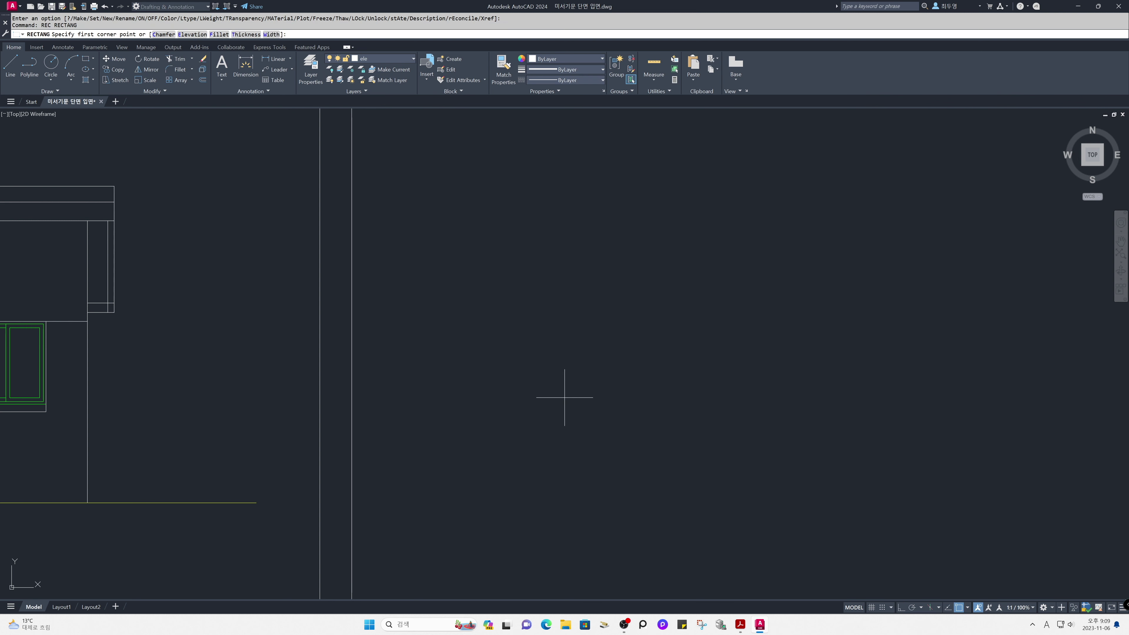
click(536, 452)
text(d)
key(Return)
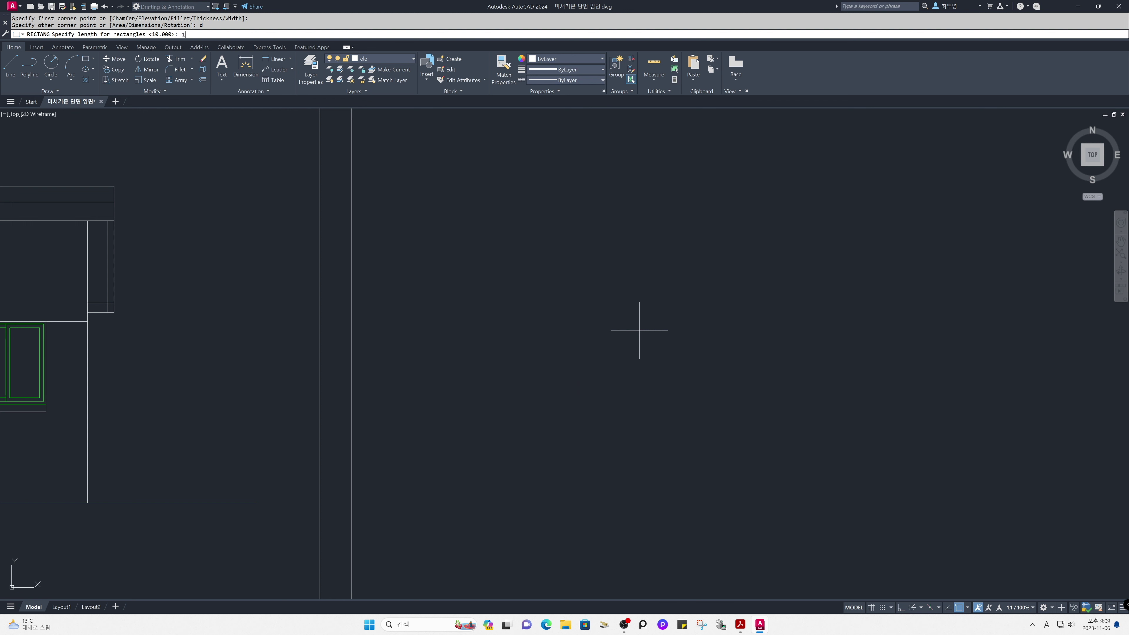
key(Return)
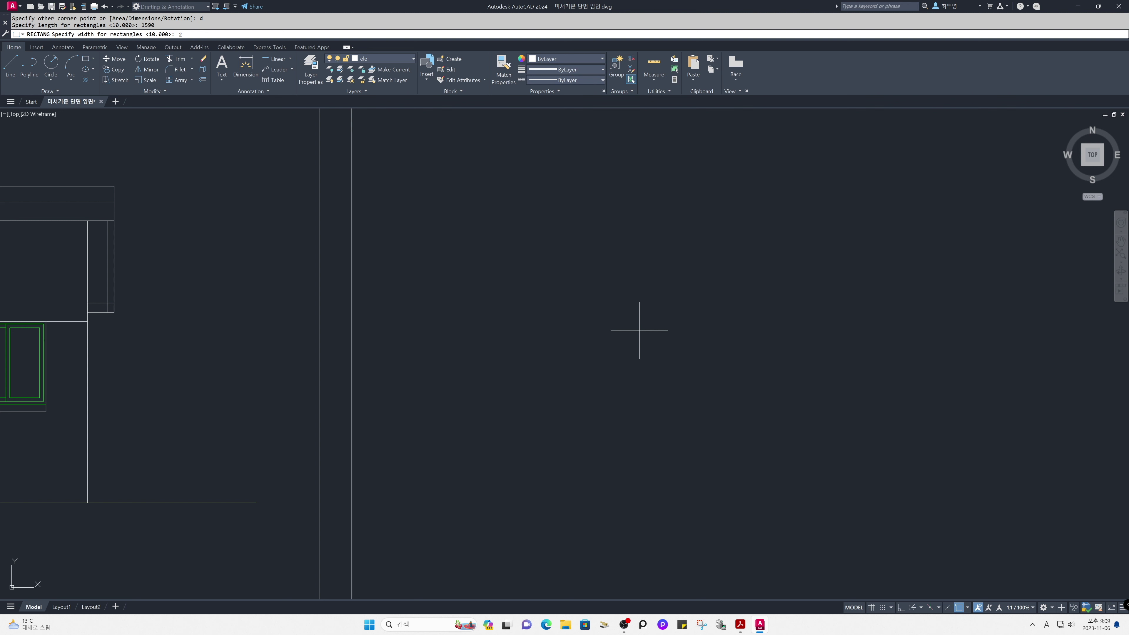
key(Return)
click(639, 328)
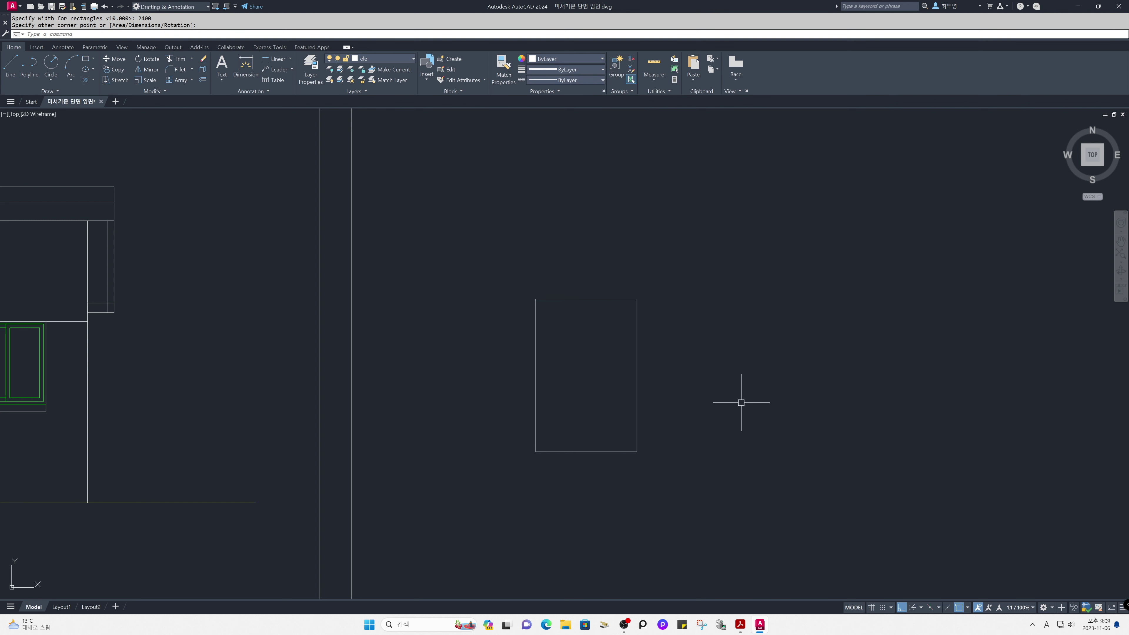
Make fin the current layer for the door frame lines
text(z)
key(Return)
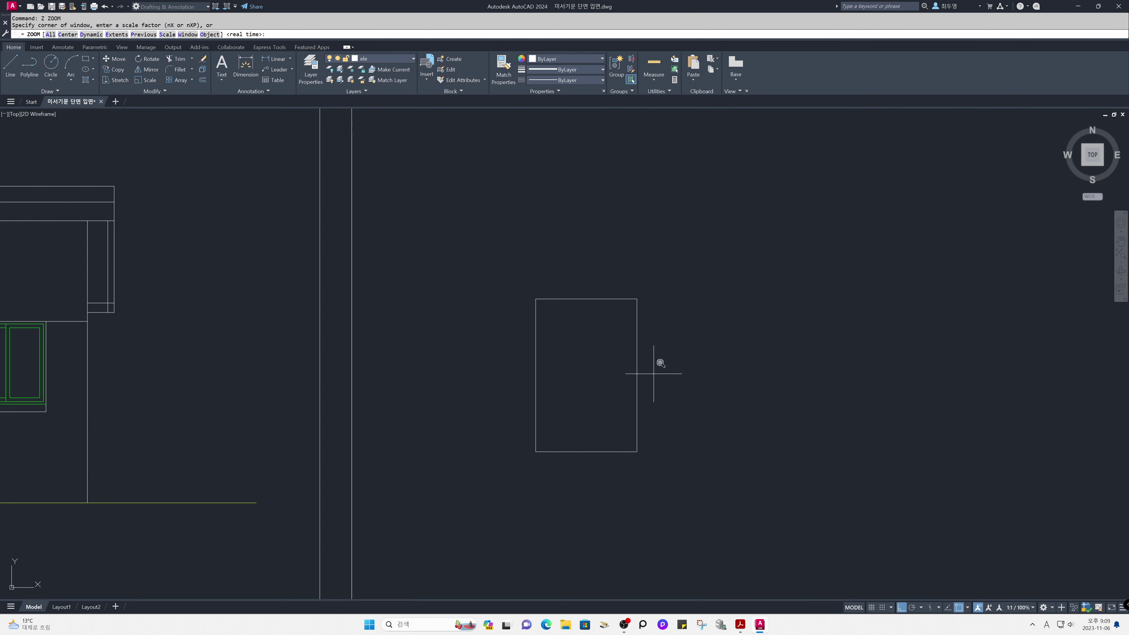
click(502, 276)
click(682, 469)
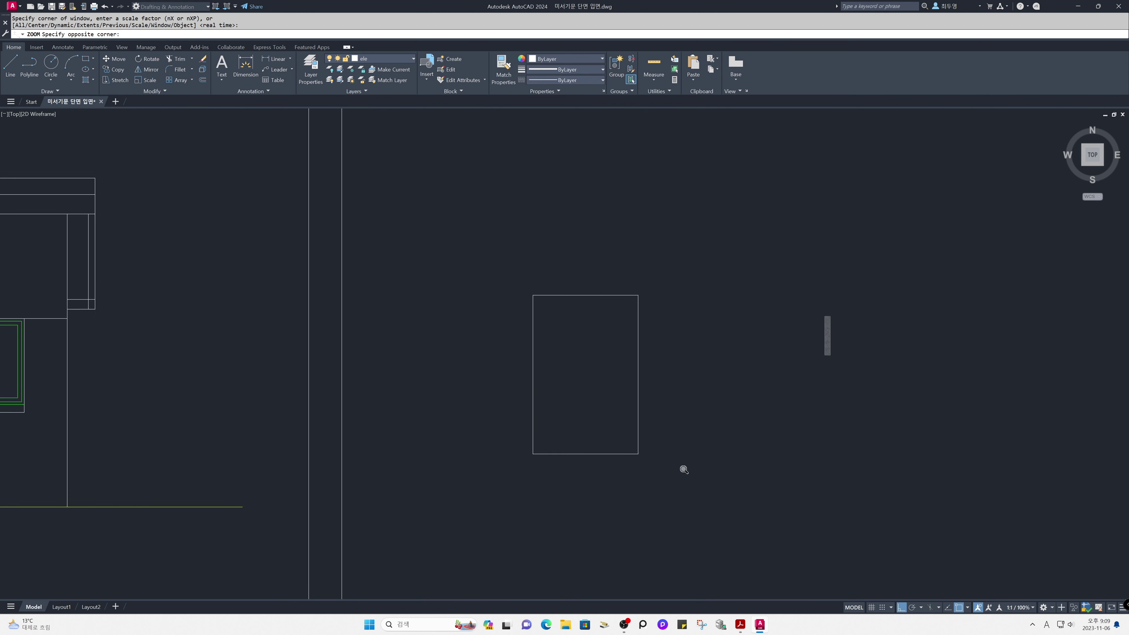
click(396, 62)
click(379, 112)
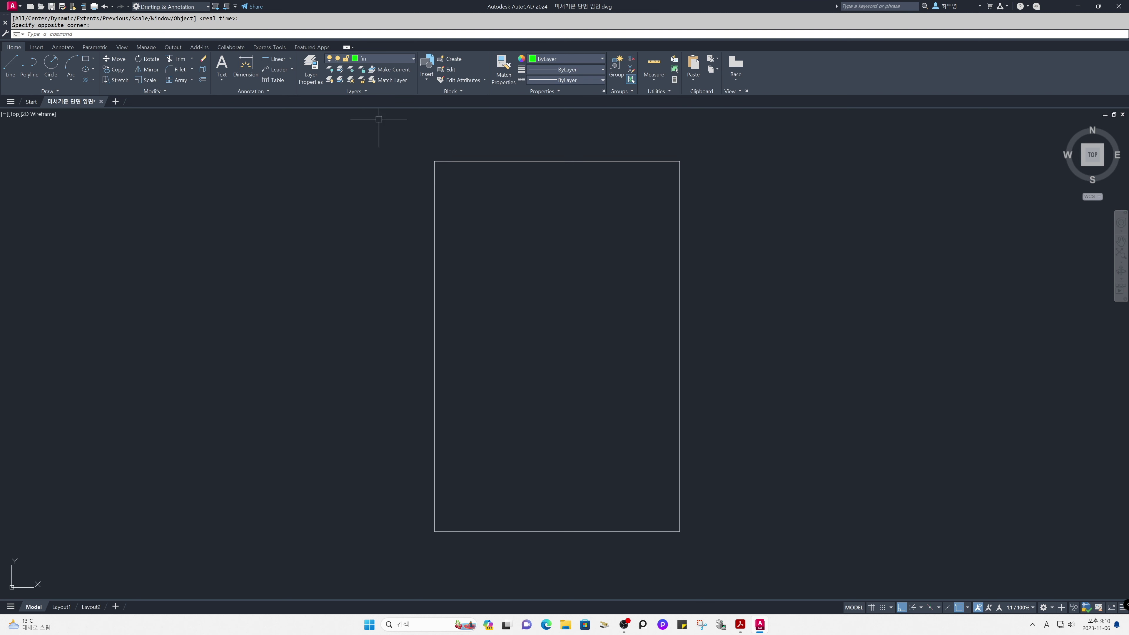
Offset the door outline rectangle 40 inward, placing the copy on the current layer
text(o)
key(Return)
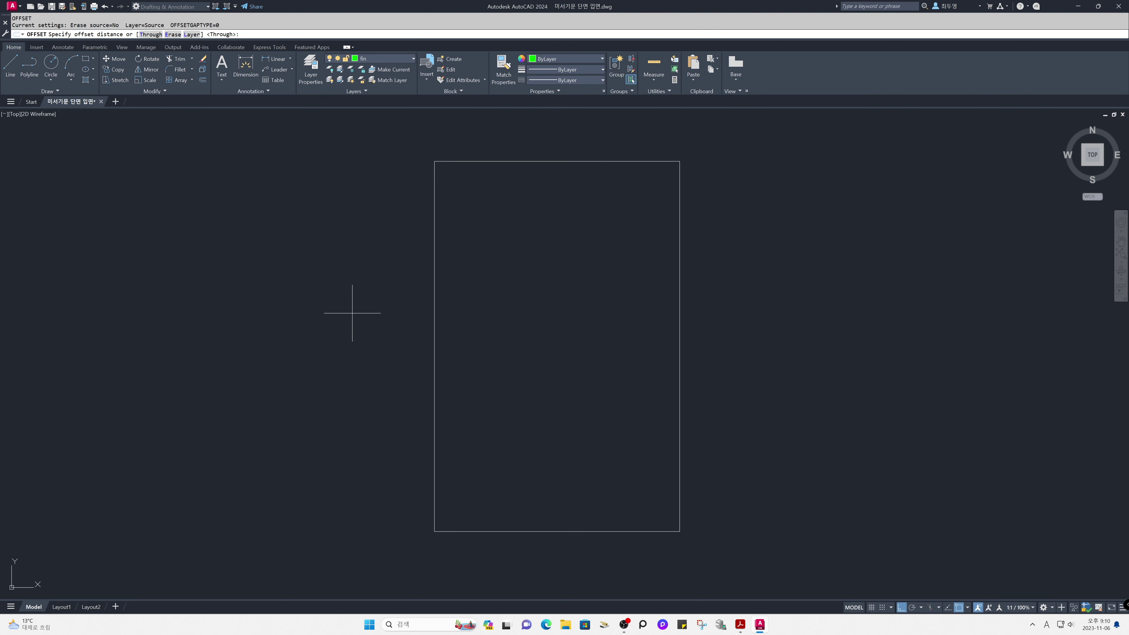
text(l)
key(Return)
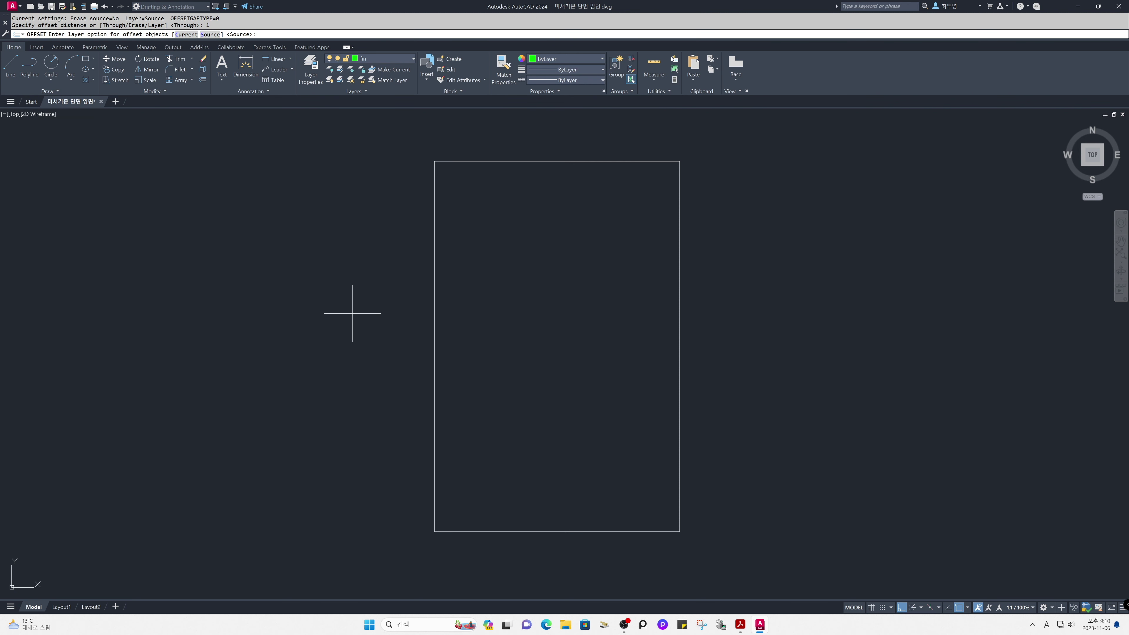
text(c)
key(Return)
text(40)
key(Return)
click(434, 322)
click(494, 331)
key(Return)
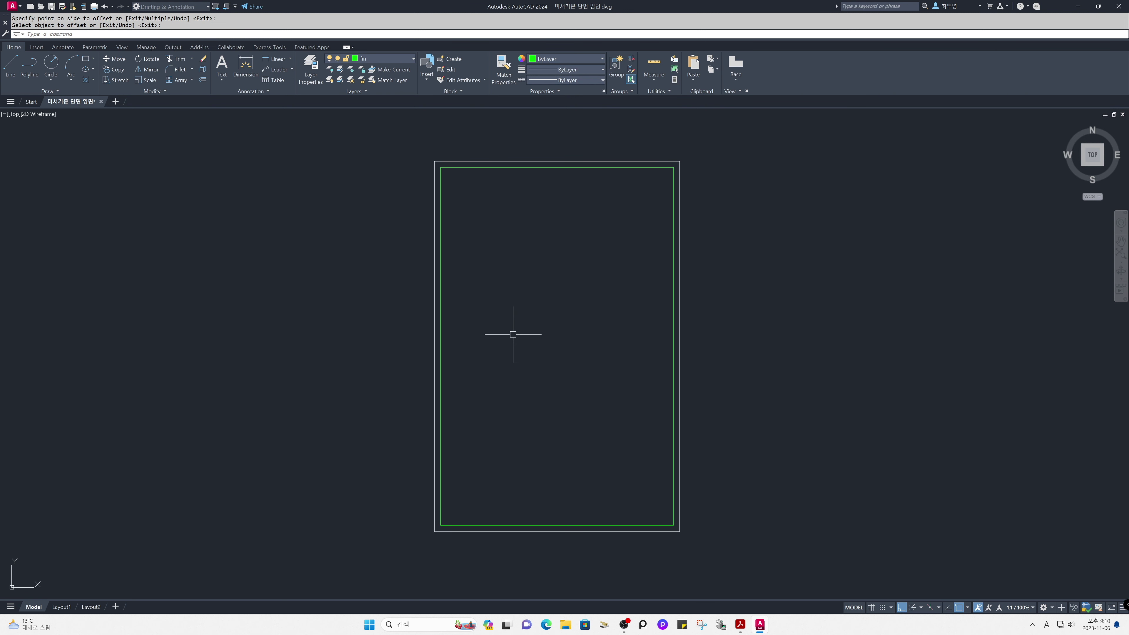
Offset the green frame rectangle 60 inward to form the panel frame's inner edge
key(F3)
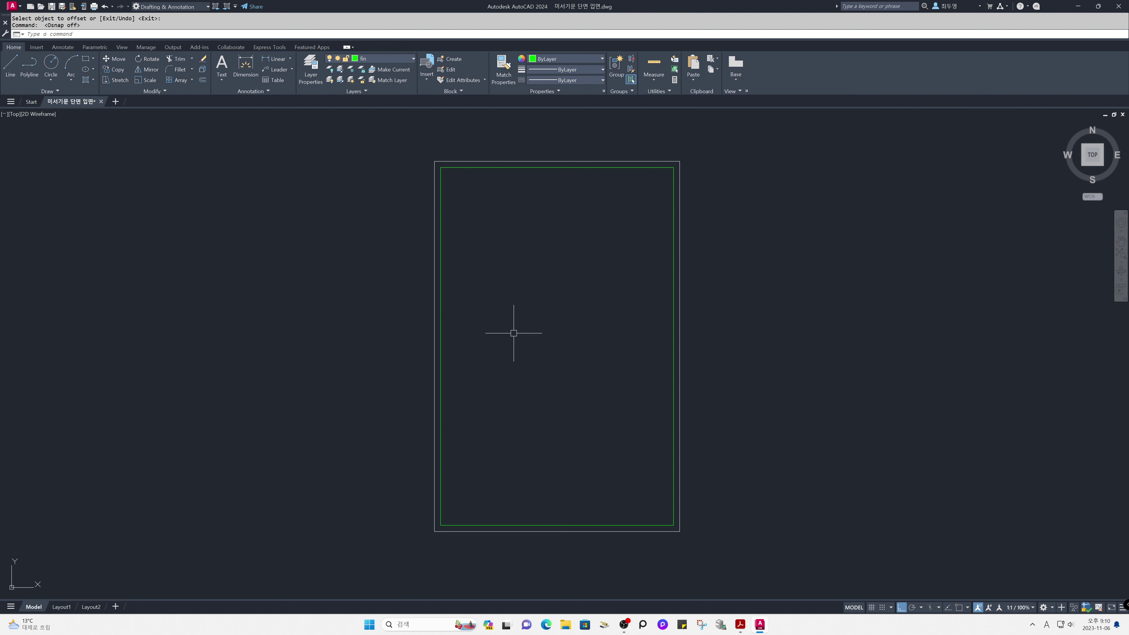
text(o)
key(Return)
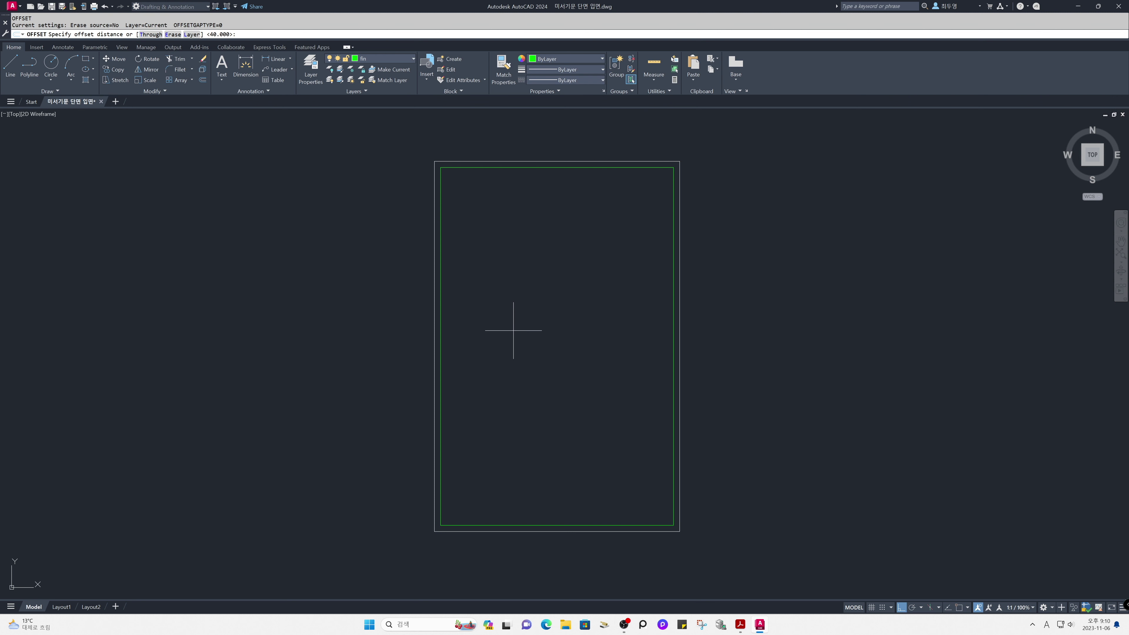
key(Return)
click(441, 318)
click(516, 320)
key(Return)
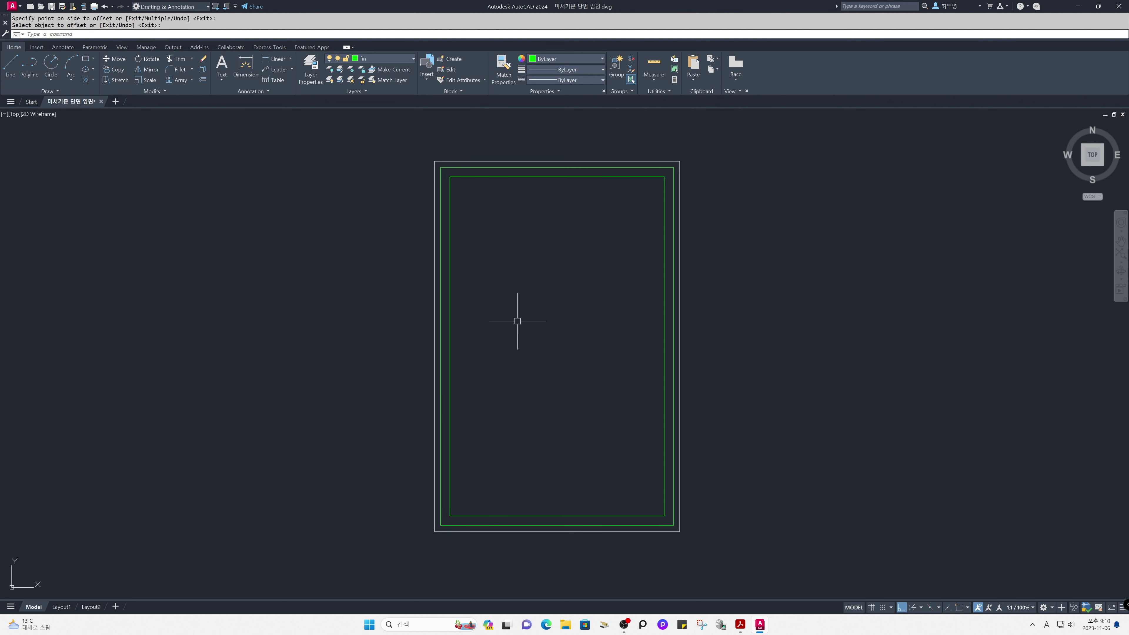
Draw a vertical centre line from the midpoint of the outer green rectangle's top edge down to its bottom edge
key(F3)
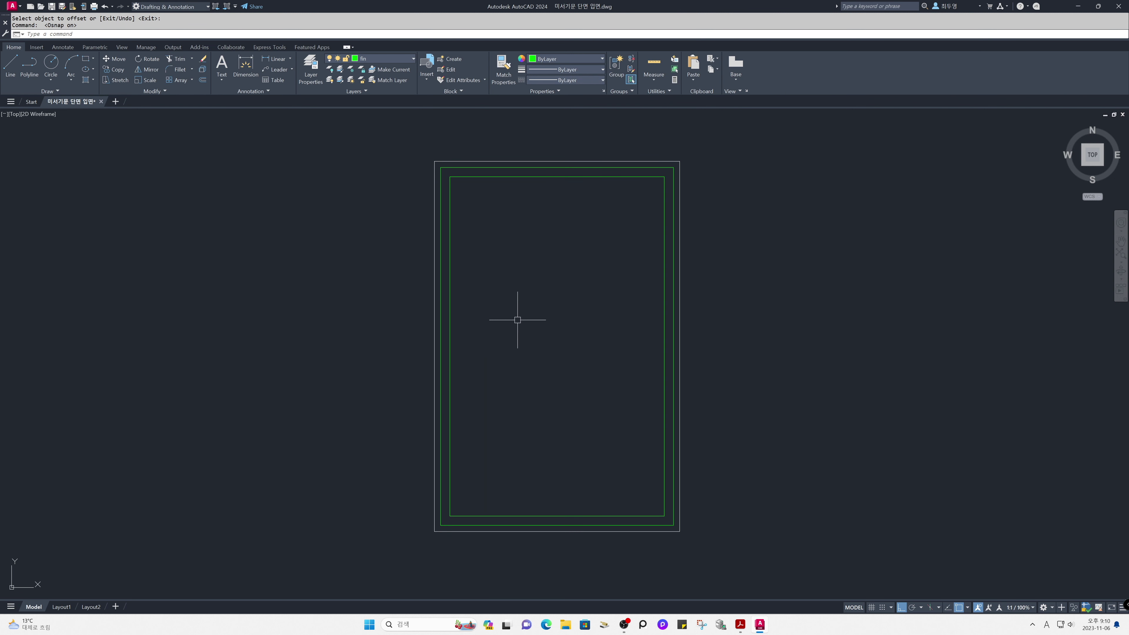
right_click(959, 613)
text(l)
key(Return)
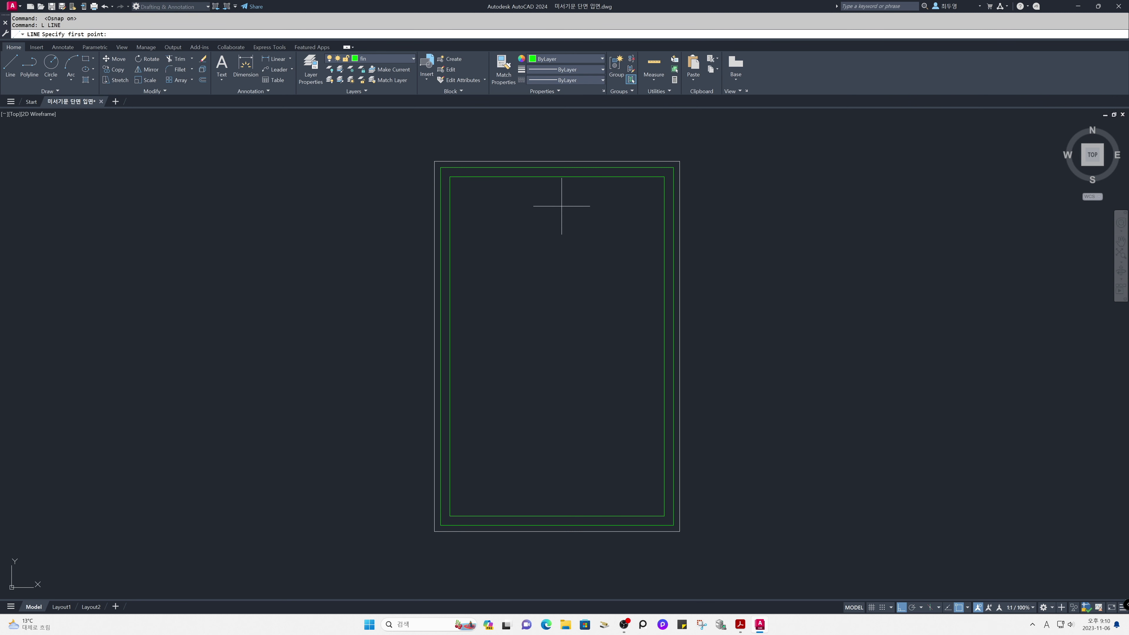
click(553, 168)
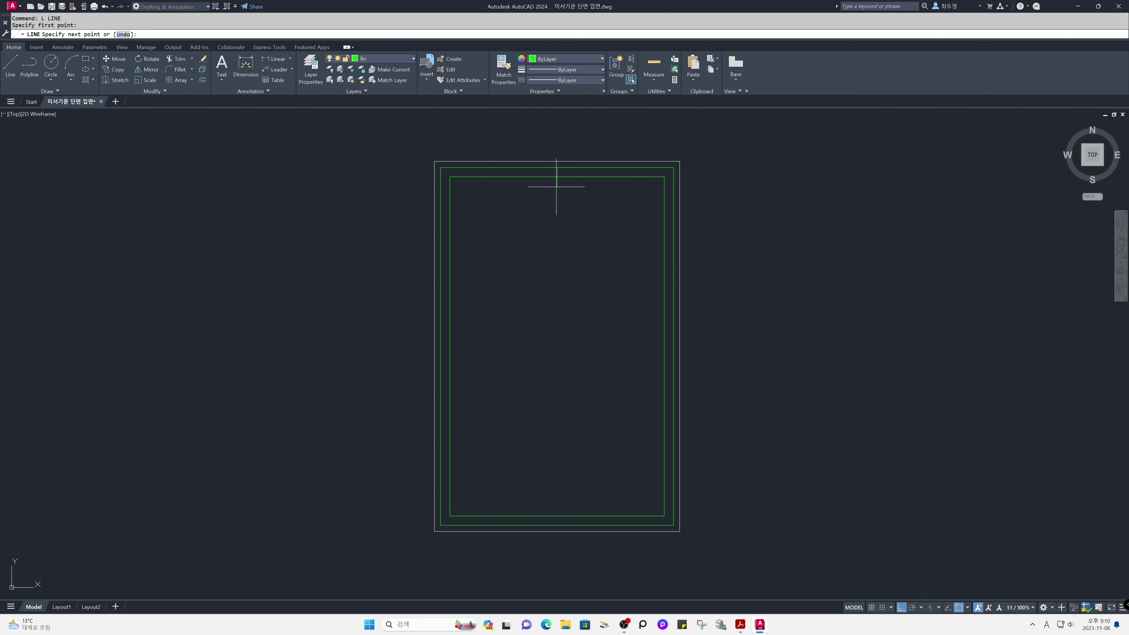
click(583, 524)
key(Return)
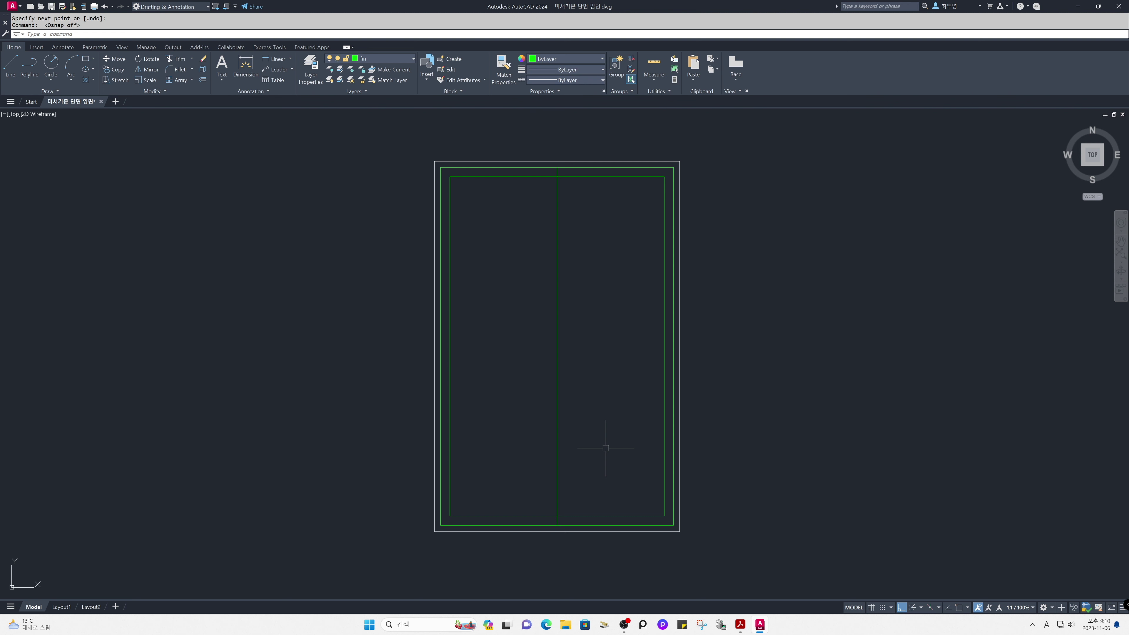
Offset the centre line equally to both sides, making a stile as wide as the panel frame, and erase the original line
text(o)
key(Return)
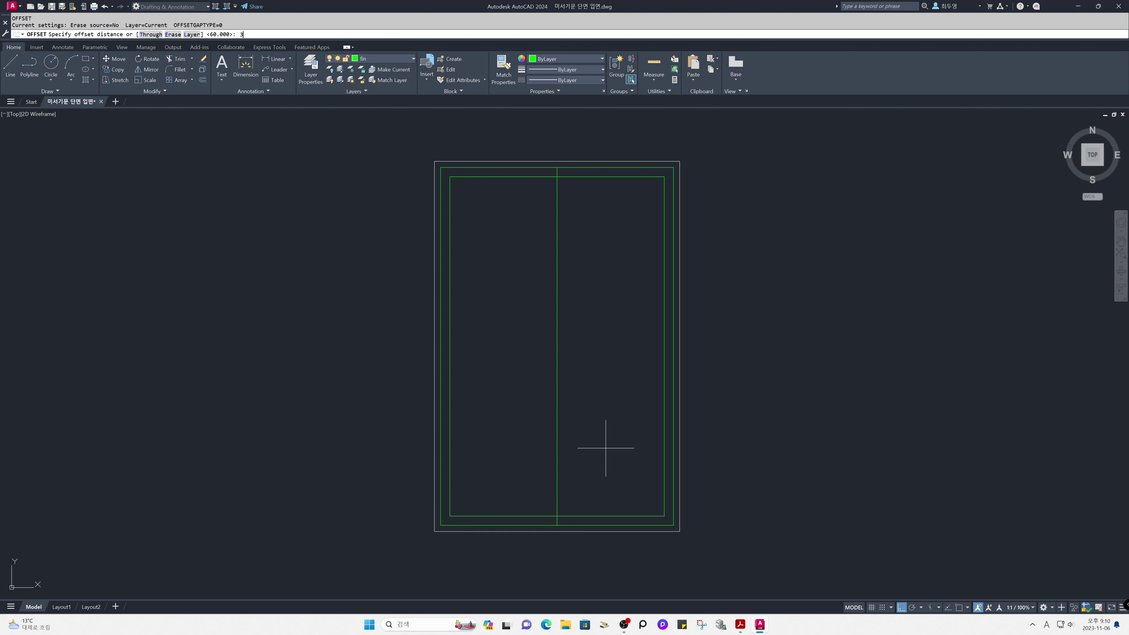
key(Return)
click(556, 433)
click(614, 434)
click(557, 431)
click(516, 429)
key(Return)
text(e)
key(space)
click(556, 435)
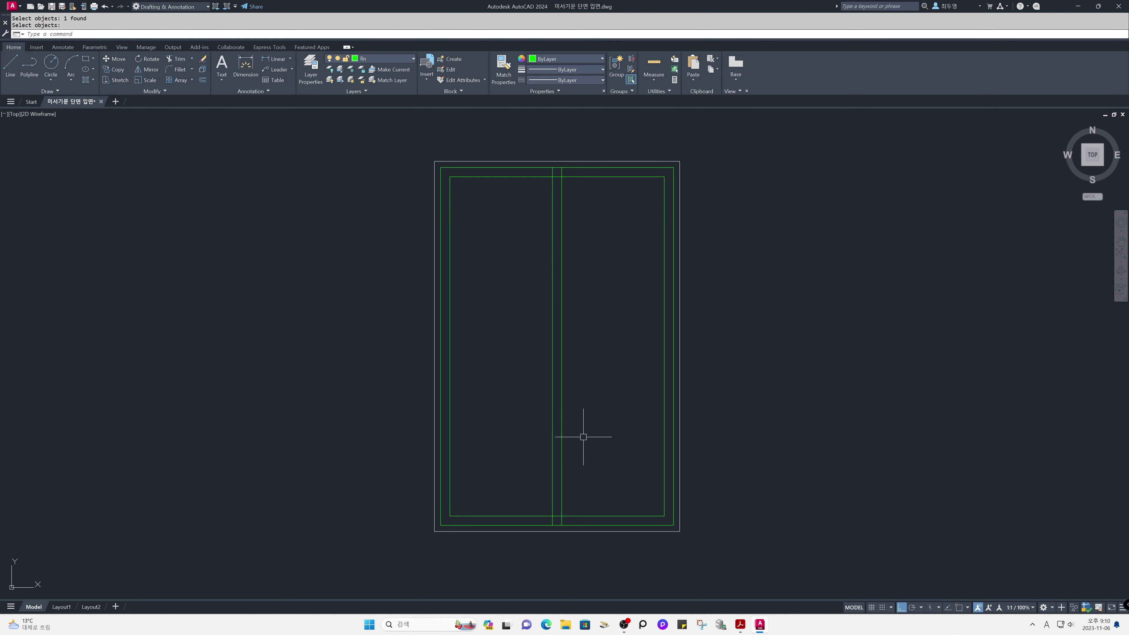
Trim the stile's right line to the inner frame and remove the inner frame's edges between the two stile lines
text(tr)
key(space)
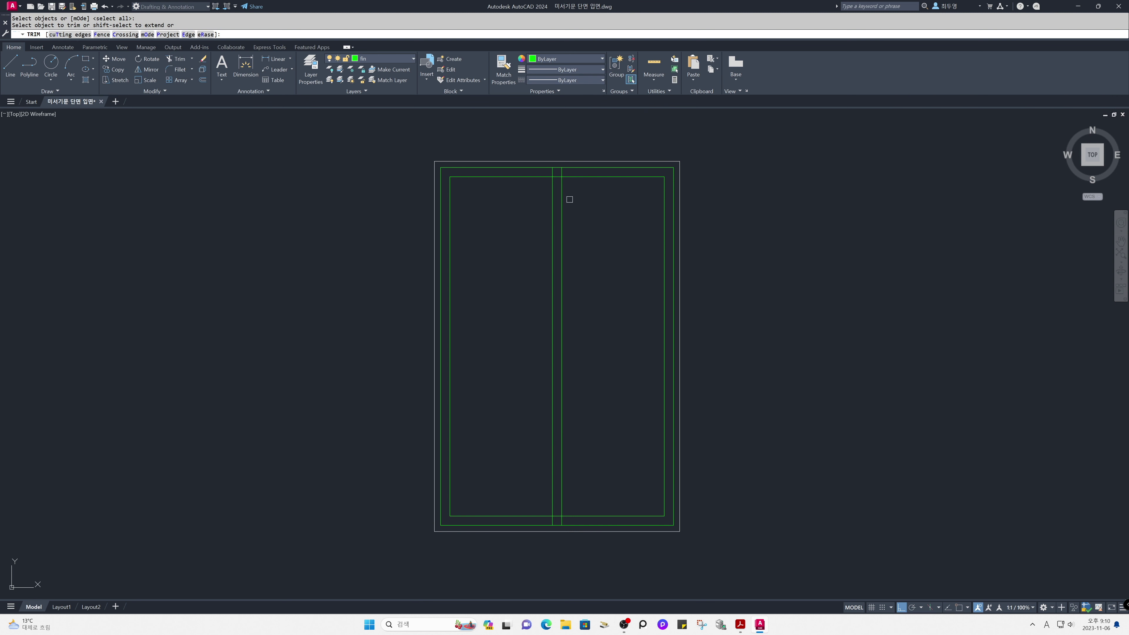
click(562, 174)
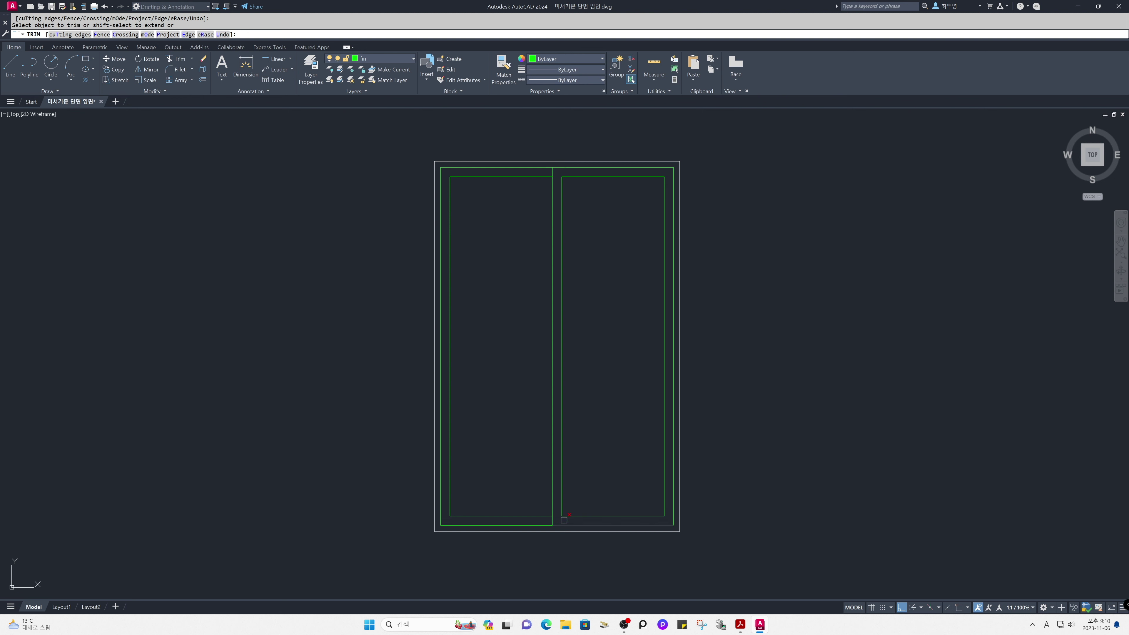
key(space)
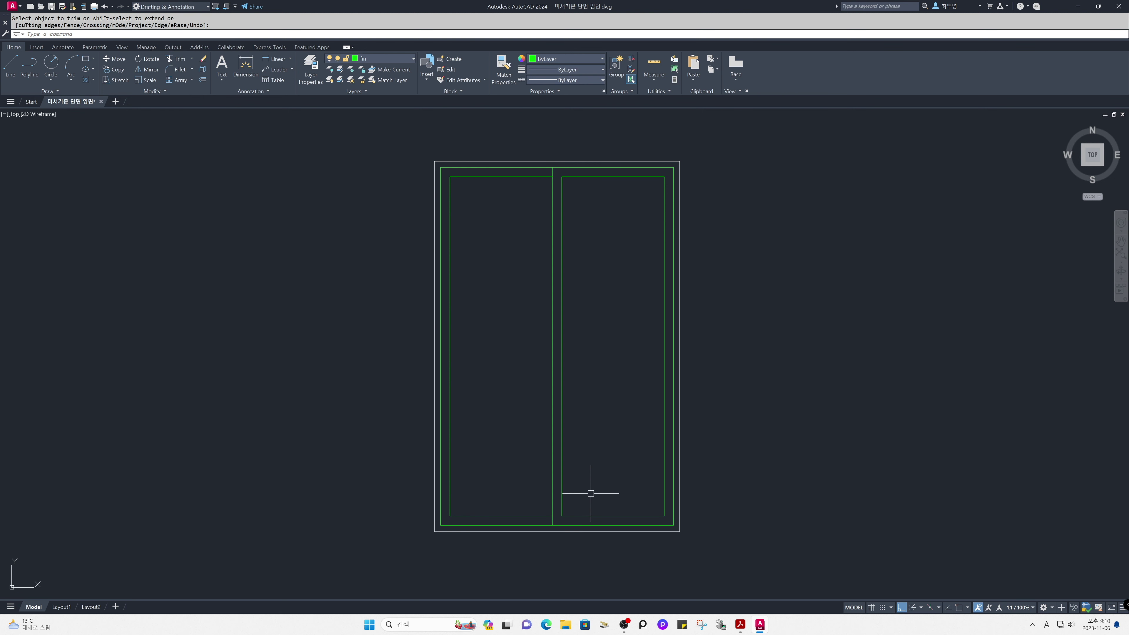
Explode the door's outline and frame rectangles into separate lines
text(x)
key(space)
click(622, 557)
click(513, 494)
key(space)
Erase the bottom, left and top lines of the white door outline
text(e)
key(space)
click(511, 532)
click(432, 516)
click(447, 161)
key(space)
Mirror the two door panels about the left green frame edge, keeping the originals
text(mi)
key(space)
click(757, 558)
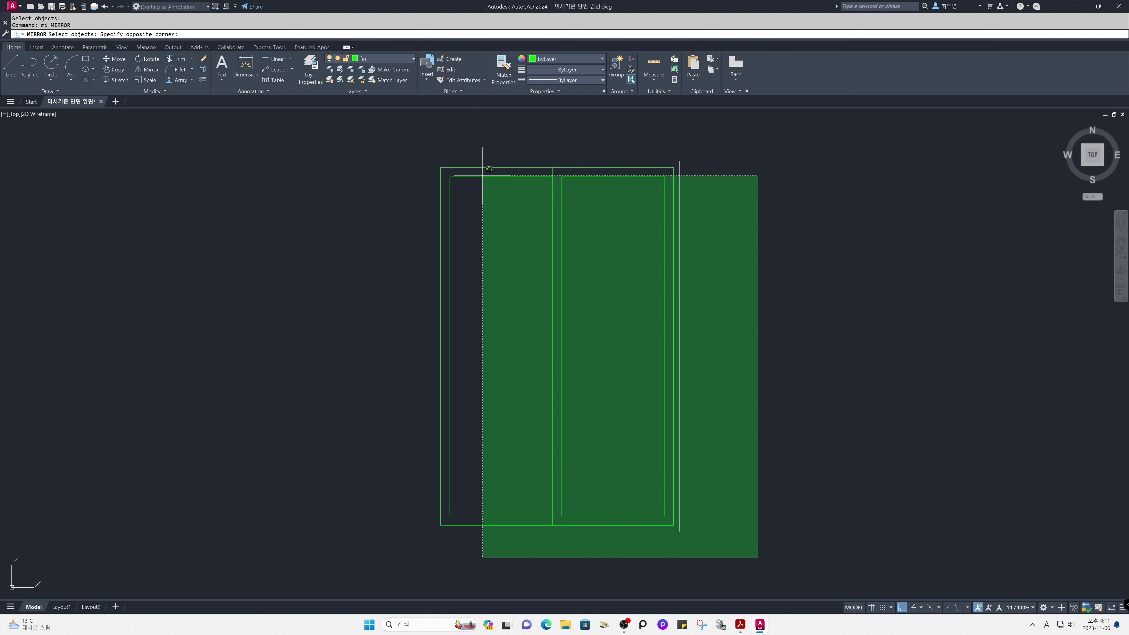
click(443, 143)
key(space)
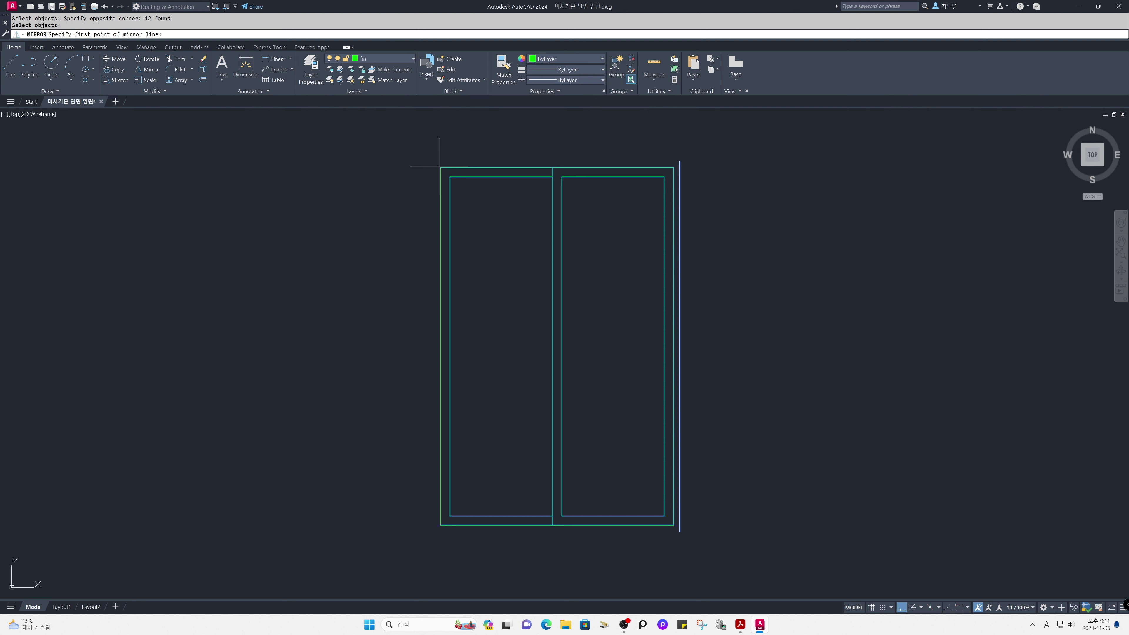
key(F3)
click(440, 167)
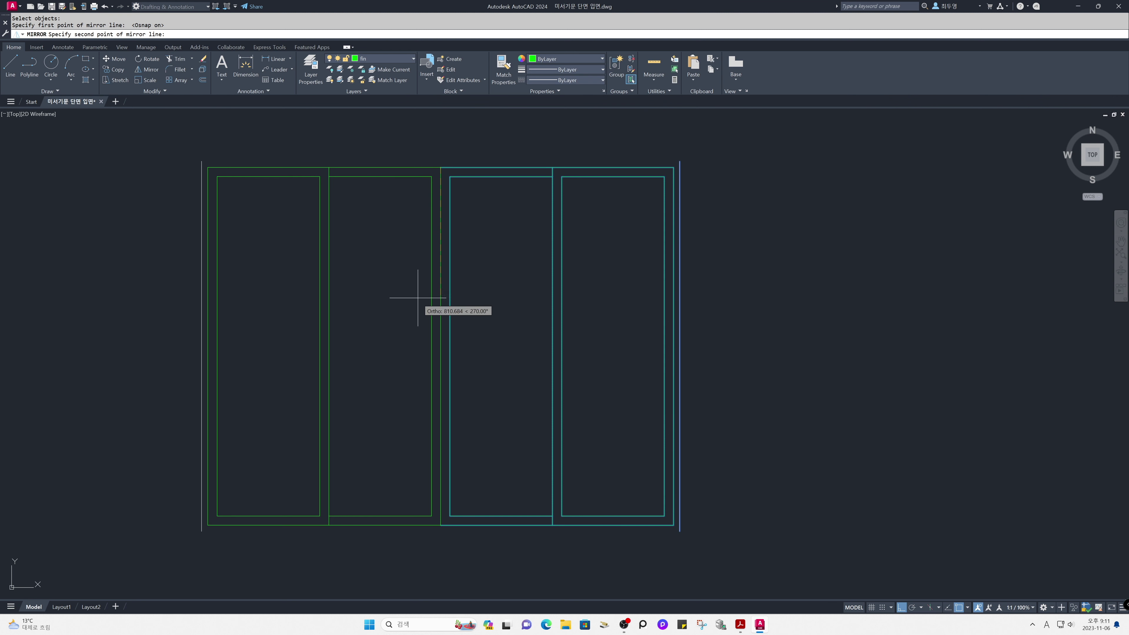
click(414, 318)
key(space)
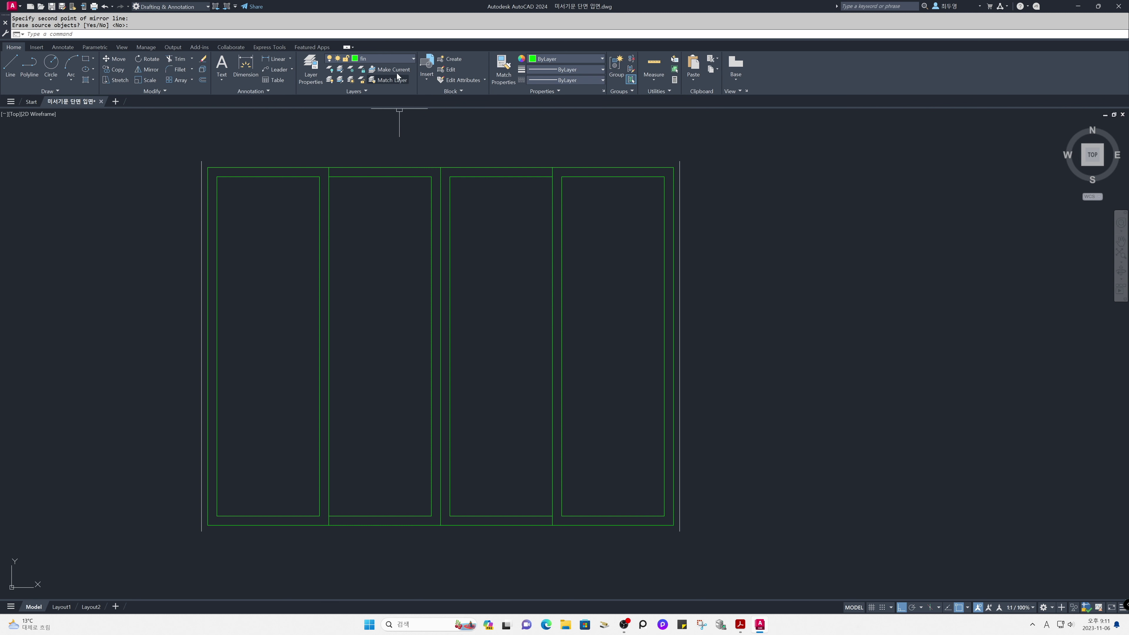
Close the four-panel door's outline with top and bottom lines on the ele layer
click(398, 59)
click(393, 101)
text(l)
key(space)
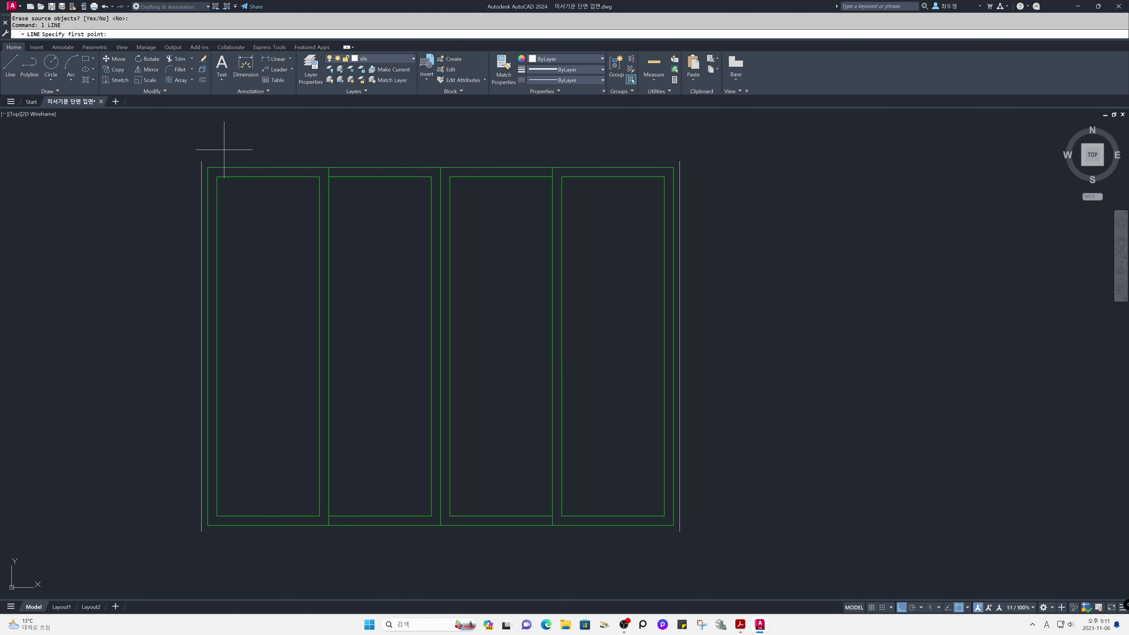
click(201, 161)
click(679, 160)
key(space)
key(space)
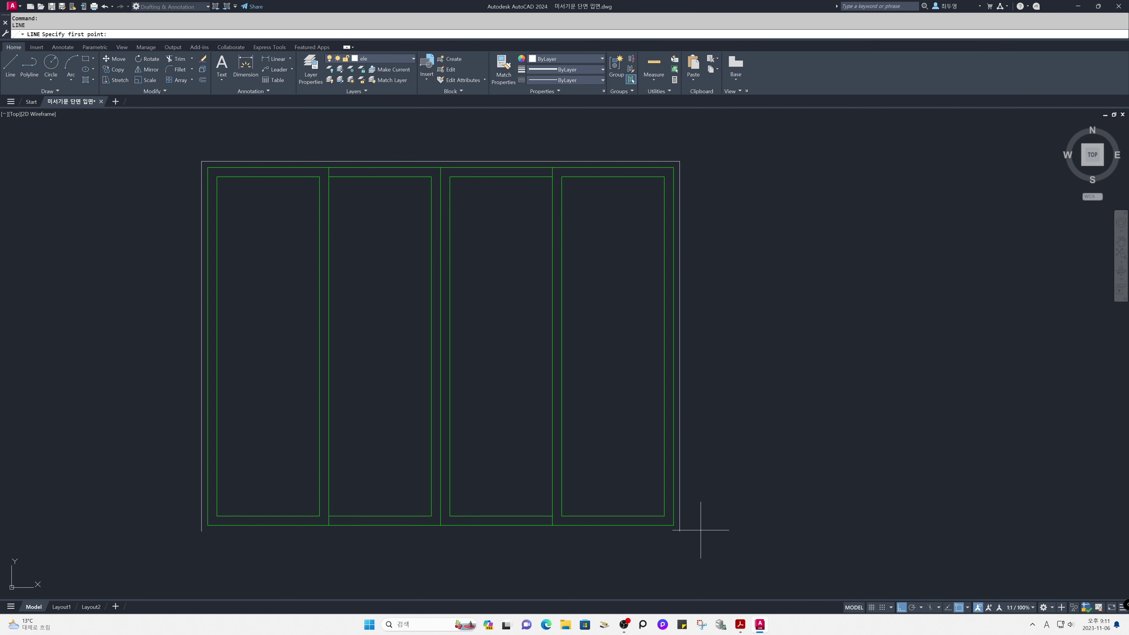
click(680, 530)
click(202, 531)
key(space)
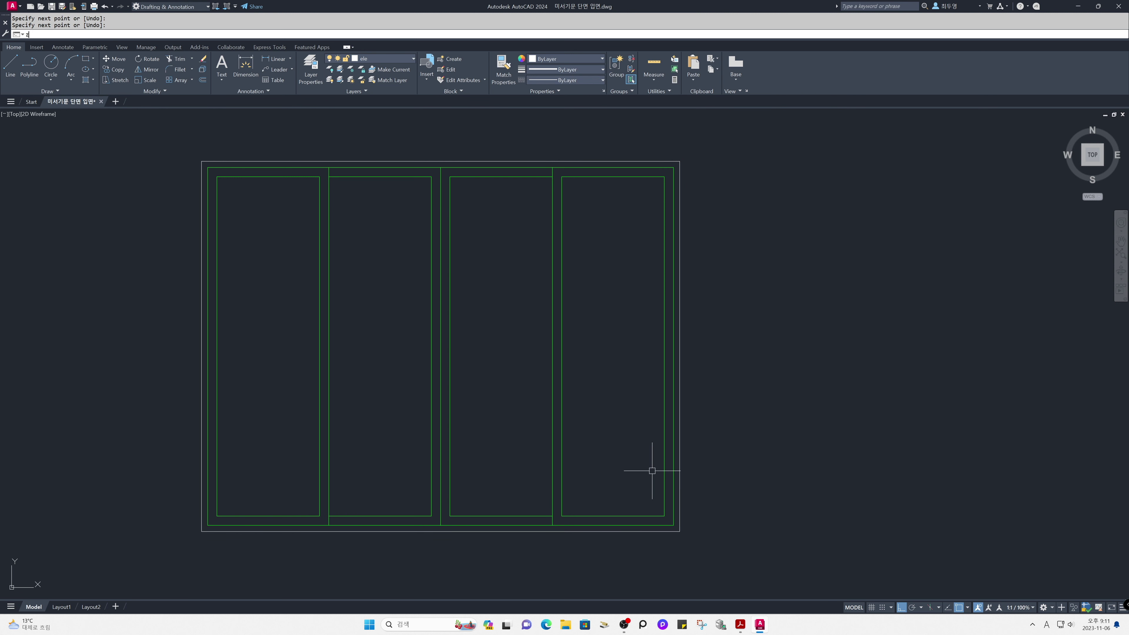
Move the whole four-panel door by its top midpoint to midway between the two wall lines at the opening's head in the building elevation
key(space)
text(p)
key(space)
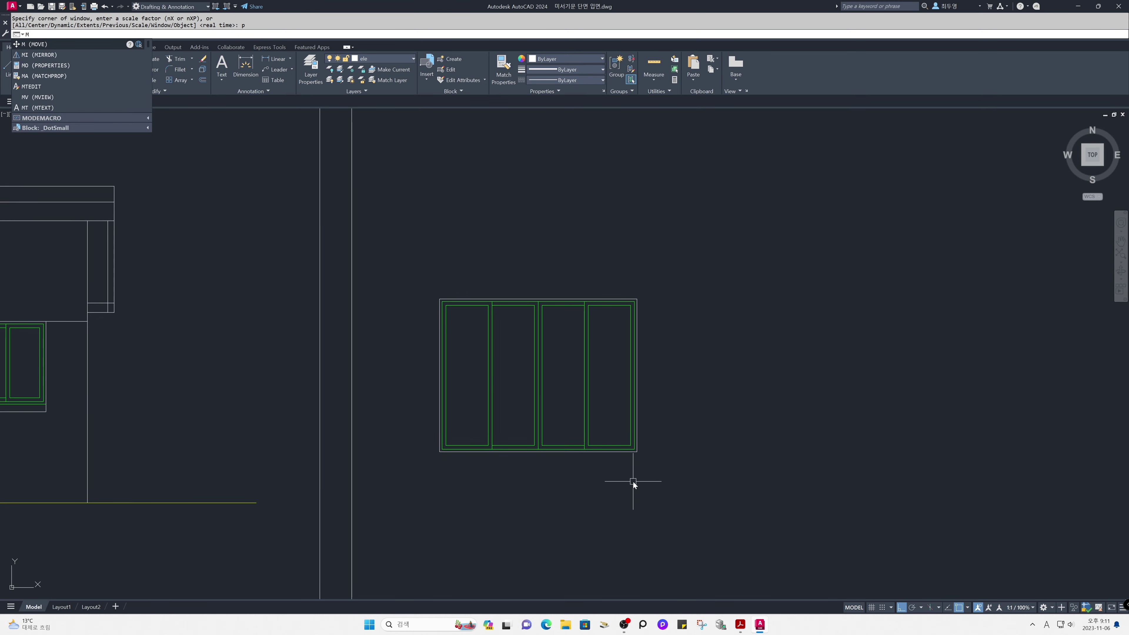
text(m)
key(Return)
click(694, 494)
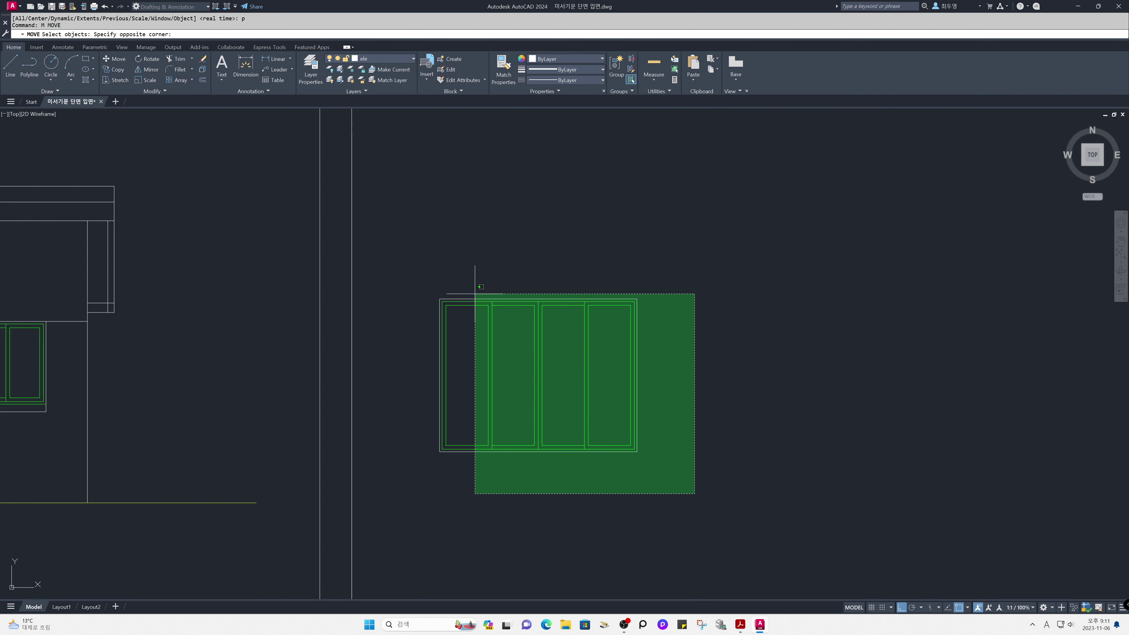
click(432, 273)
key(Return)
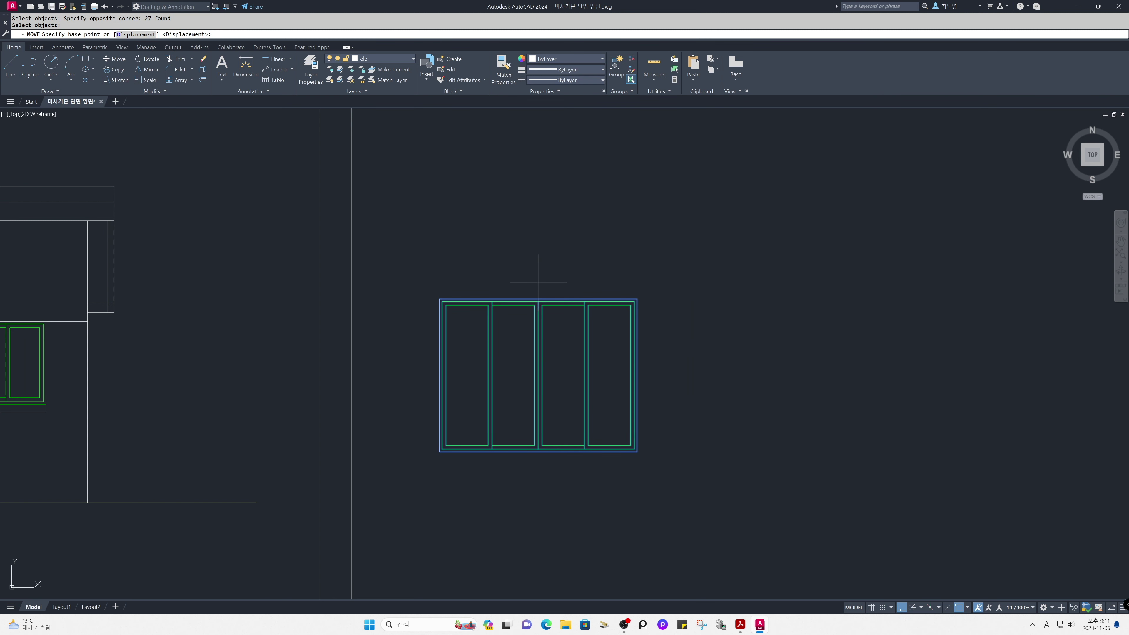
click(538, 298)
mouse_move(239, 315)
middle_down()
mouse_move(514, 342)
mouse_move(889, 340)
middle_up()
middle_drag(486, 382, 562, 377)
key(F8)
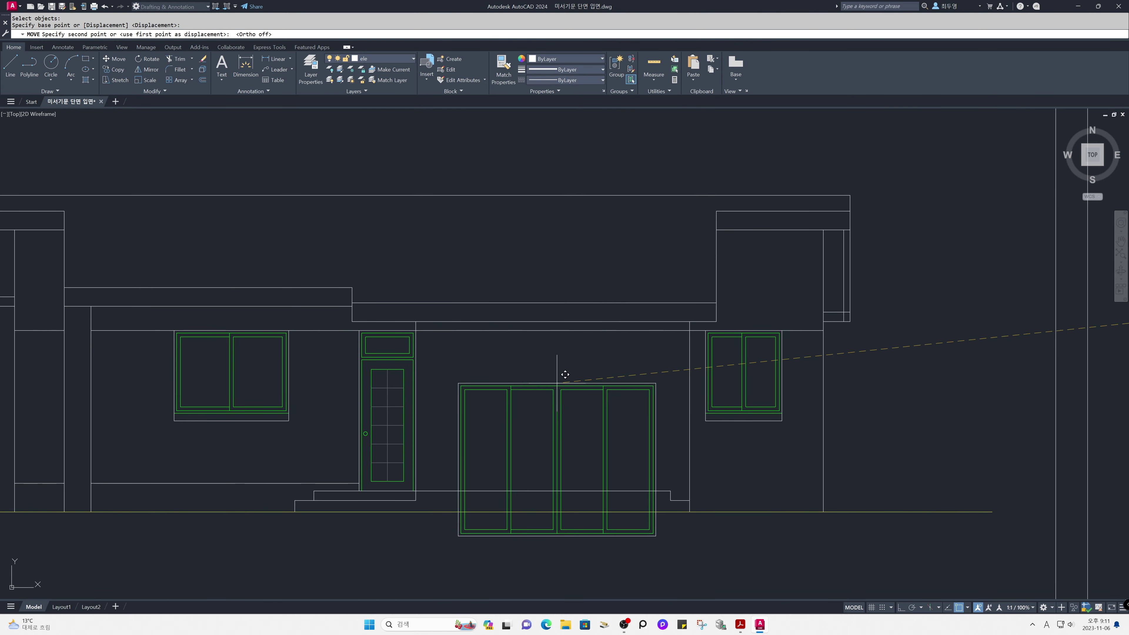
scroll(551, 312, up, 2)
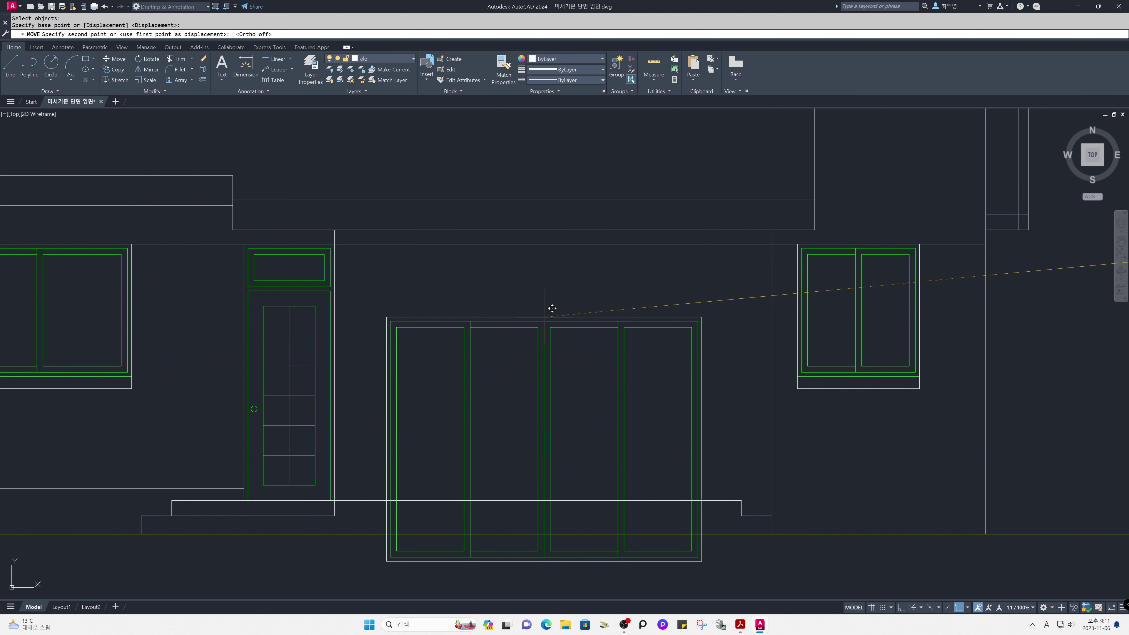
shift+right_click(544, 316)
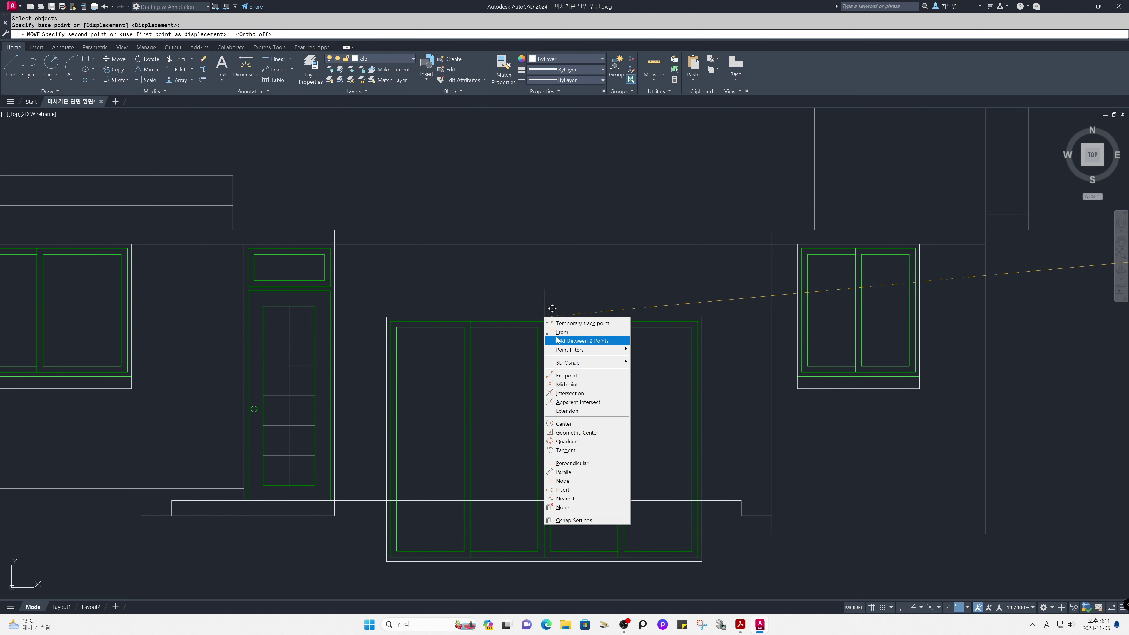
click(581, 341)
click(336, 244)
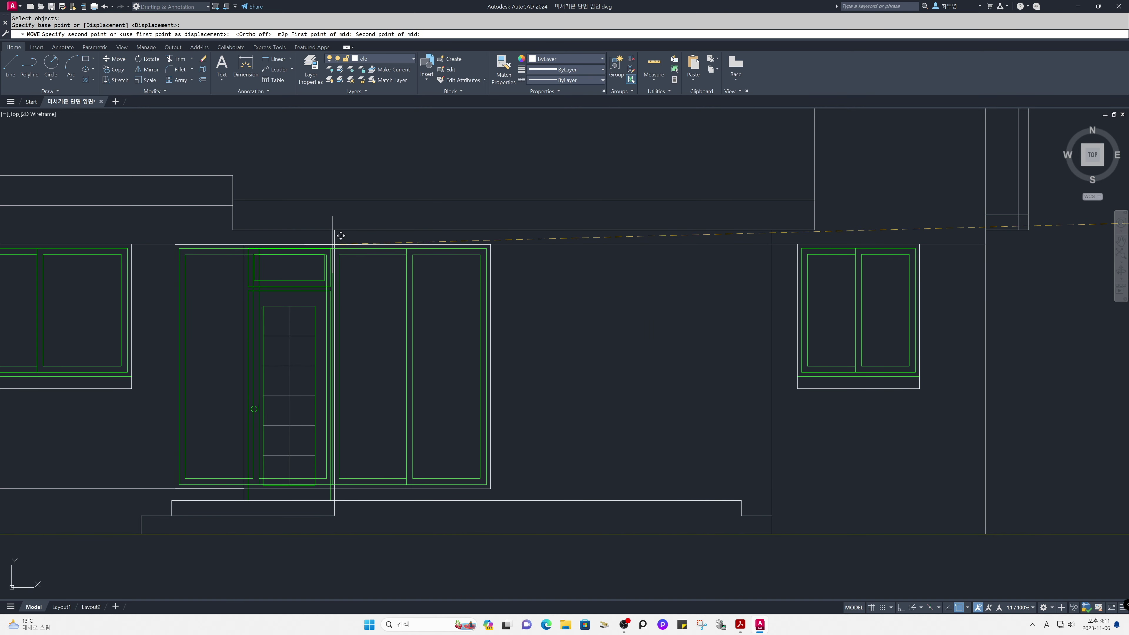
click(780, 235)
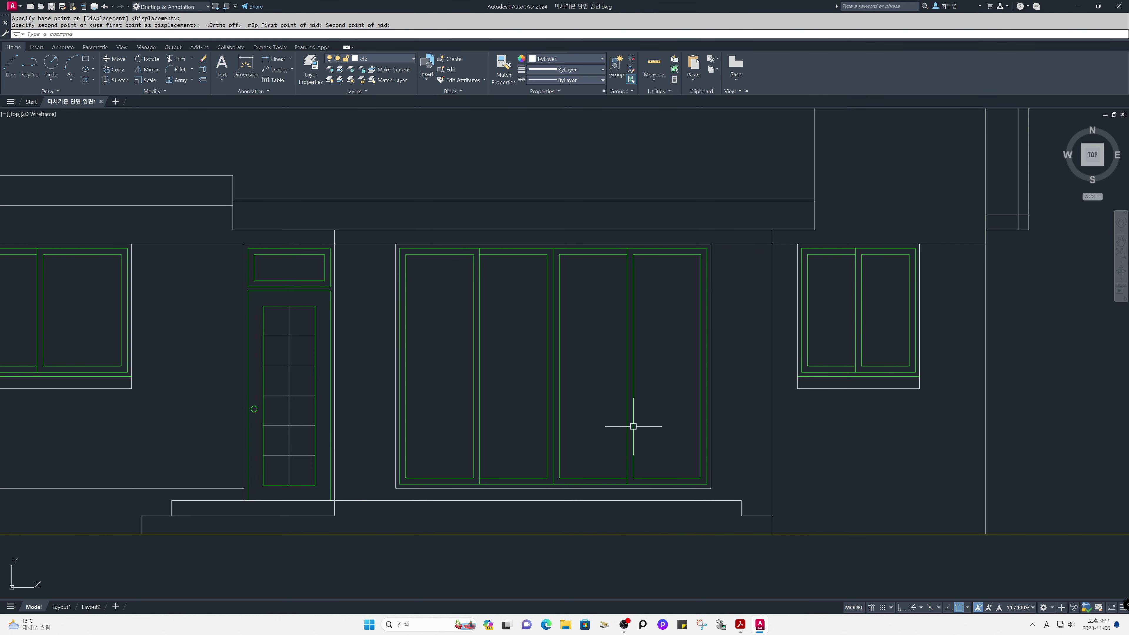
Thaw the cen layer so the red centre lines display across the building elevation
text(z)
key(Return)
key(Return)
drag(502, 373, 498, 500)
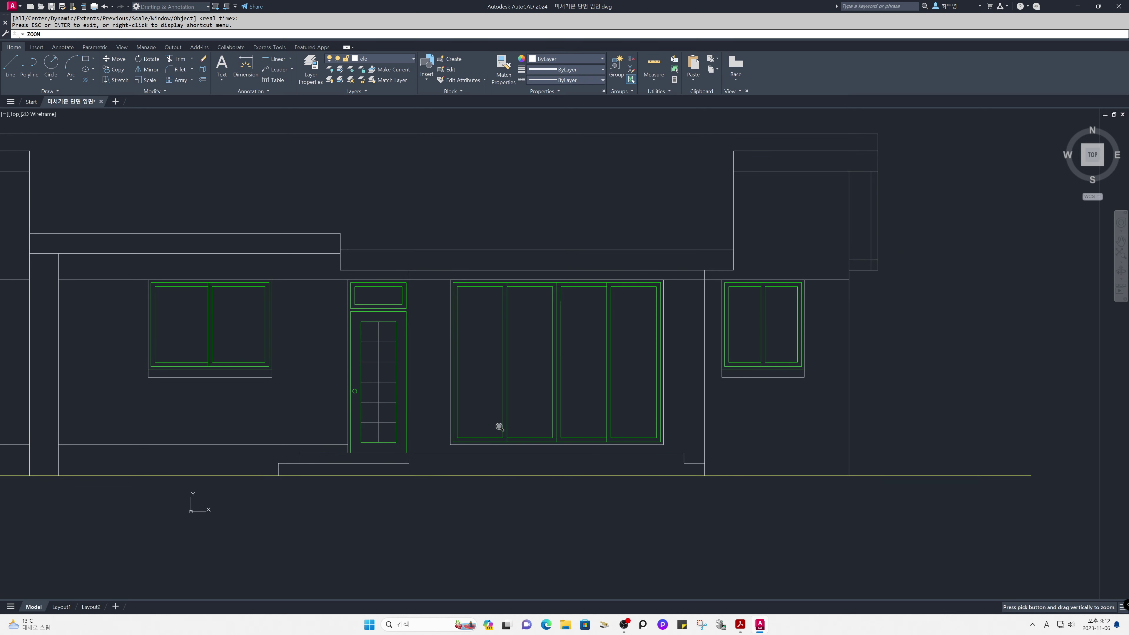
middle_drag(500, 427, 602, 471)
middle_drag(572, 424, 563, 426)
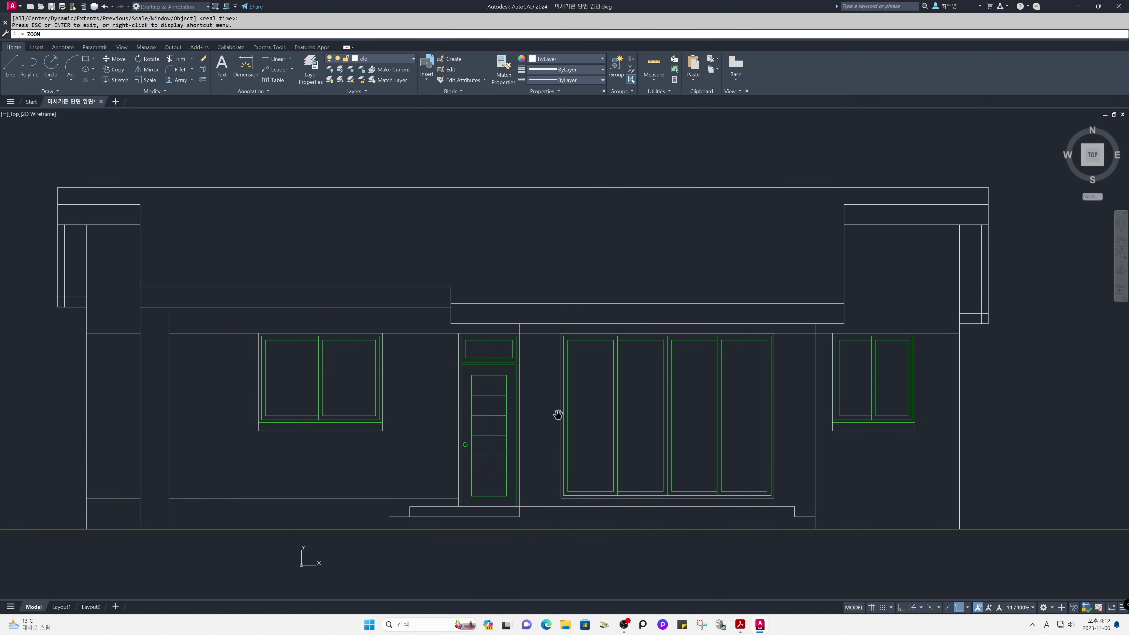
drag(577, 315, 620, 332)
right_click(576, 262)
click(595, 271)
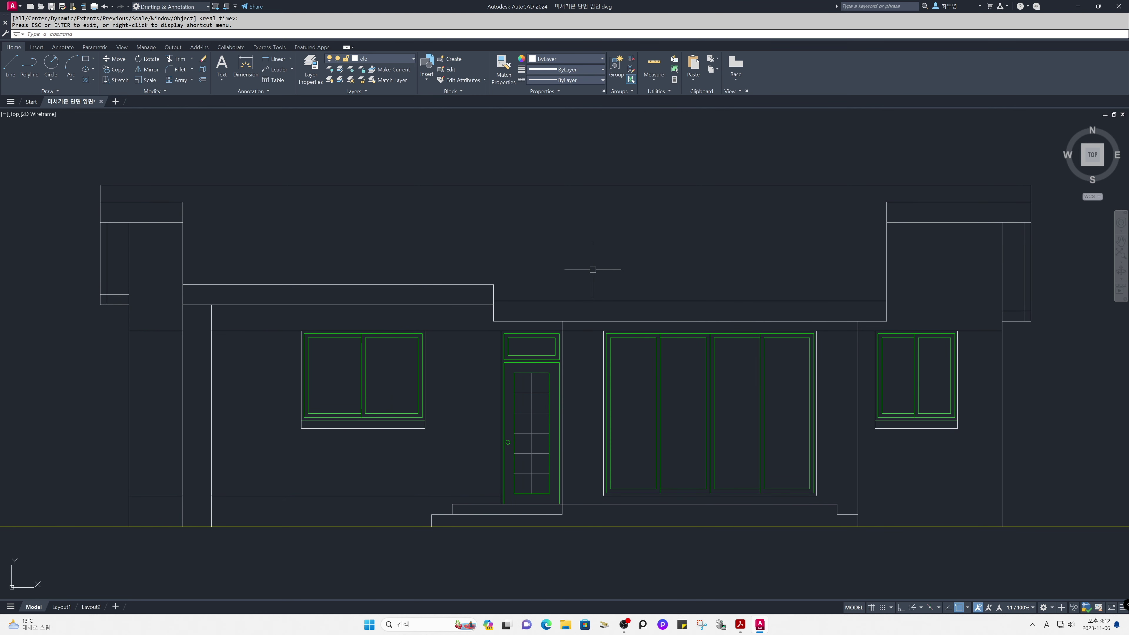
click(398, 60)
click(339, 80)
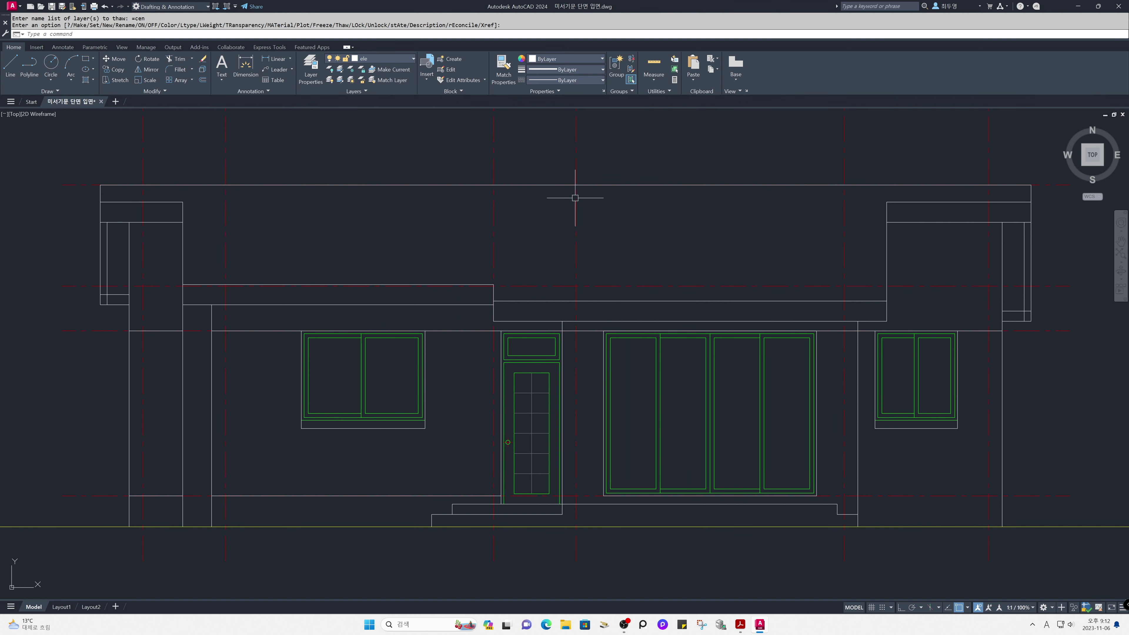